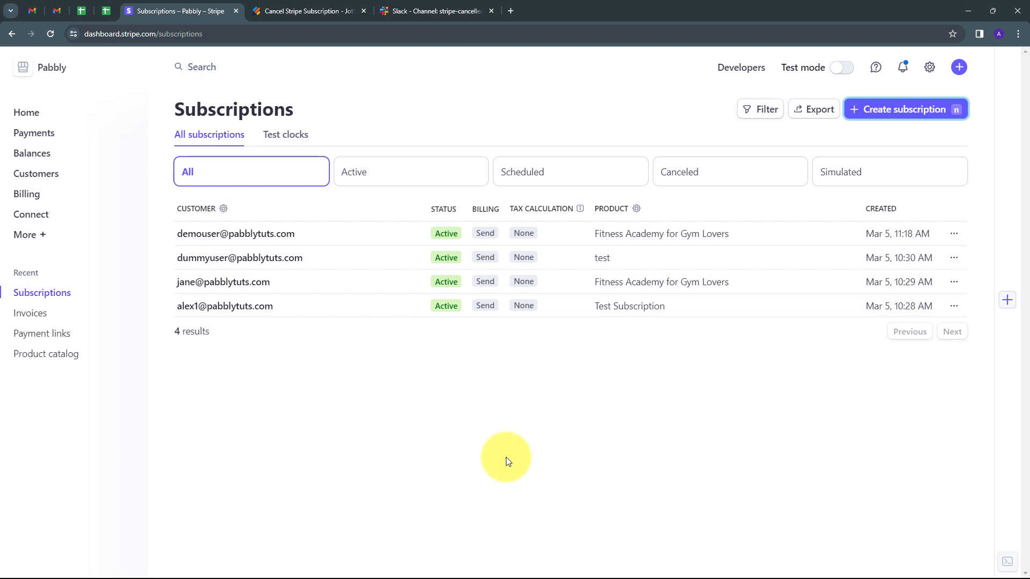
- Review the Cancel Stripe Subscription form in Jotform, the stripe-cancelled-subscription channel in Slack and the subscriptions list in Stripe
{"action": "left_click", "coordinate": [319, 16]}
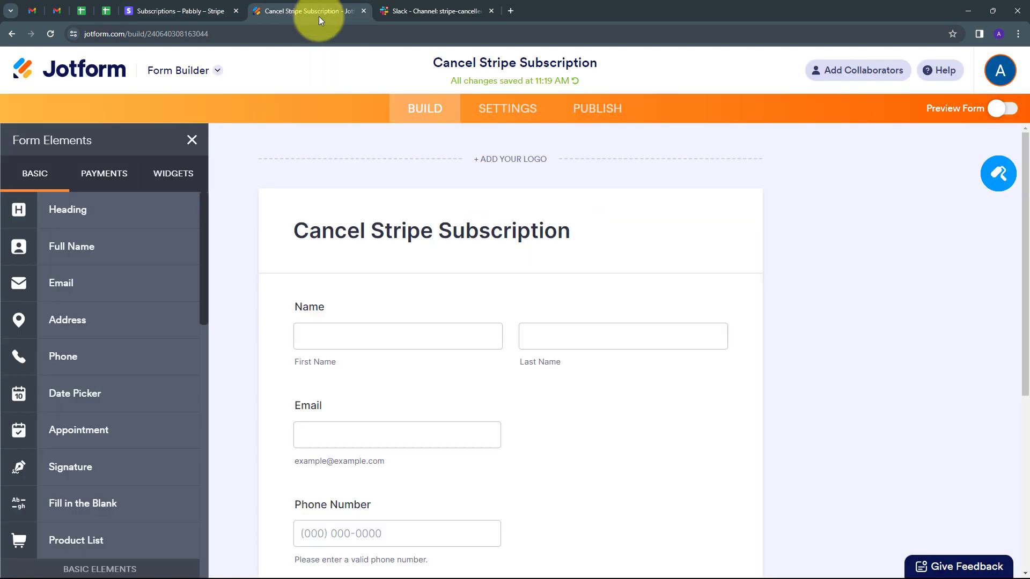
{"action": "scroll", "coordinate": [613, 455], "scroll_direction": "down", "scroll_amount": 3}
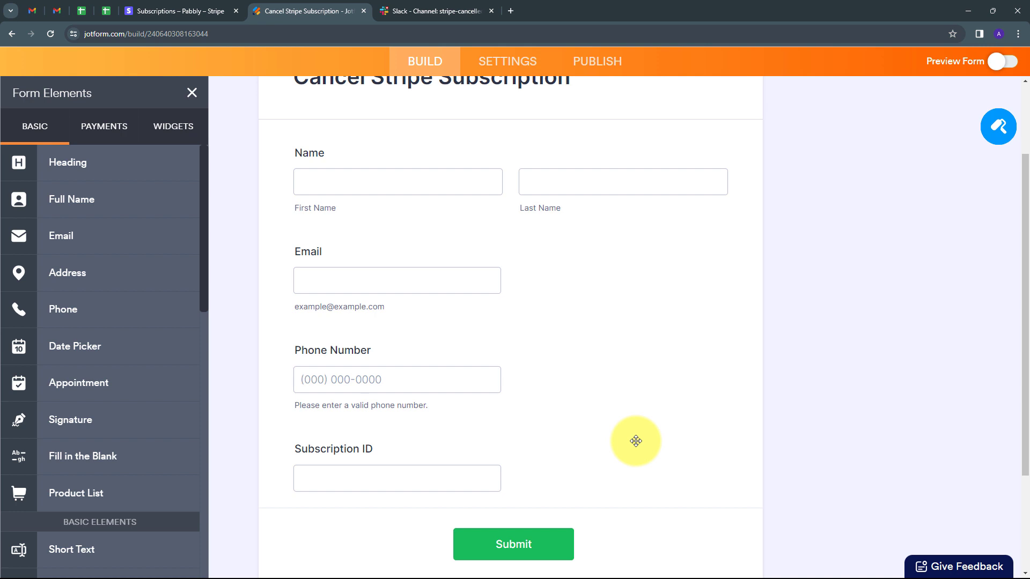
{"action": "scroll", "coordinate": [635, 440], "scroll_direction": "up", "scroll_amount": 3}
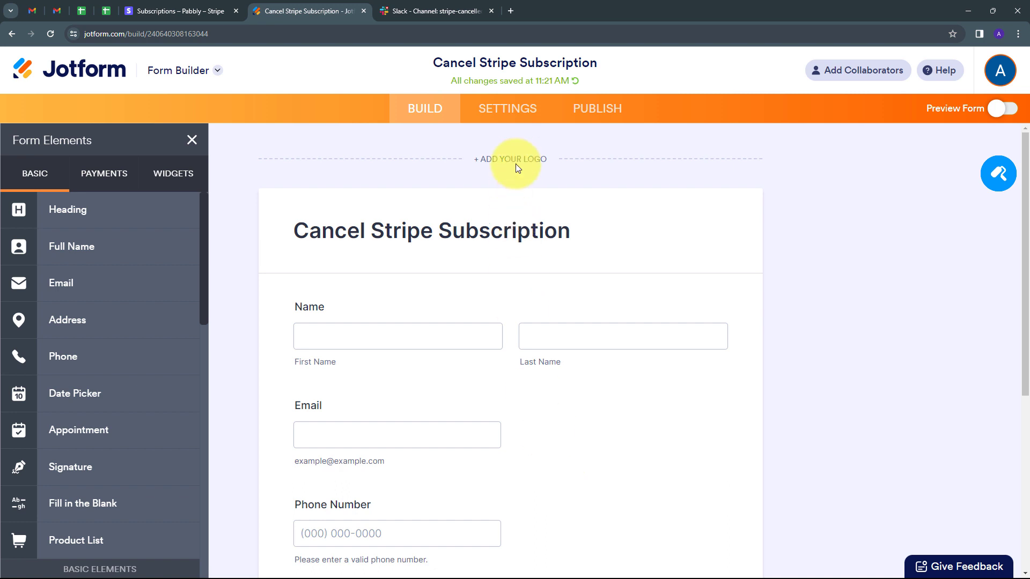
{"action": "left_click", "coordinate": [421, 10]}
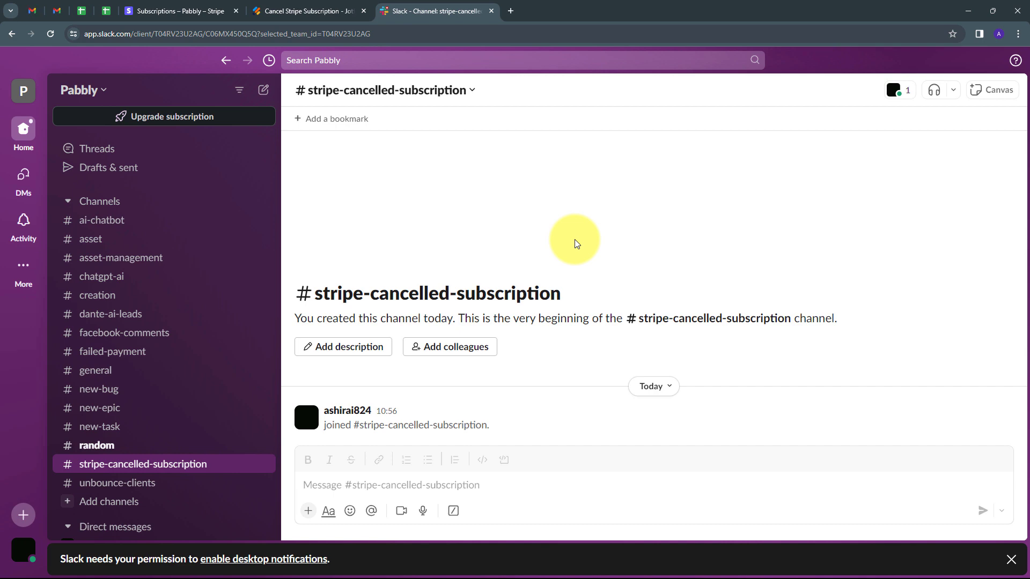
{"action": "left_click", "coordinate": [290, 11]}
{"action": "left_click", "coordinate": [200, 7]}
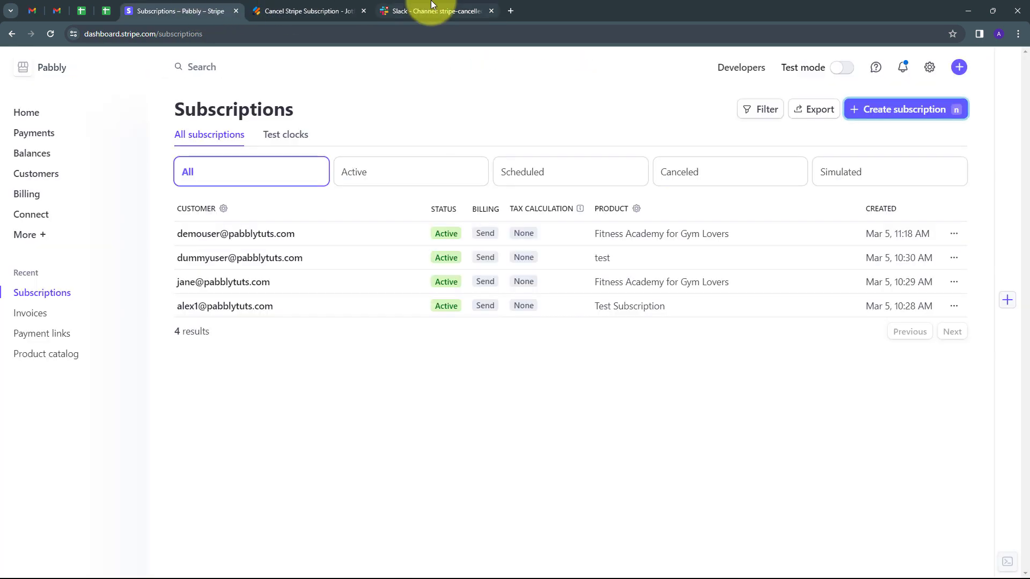
{"action": "left_click", "coordinate": [418, 10]}
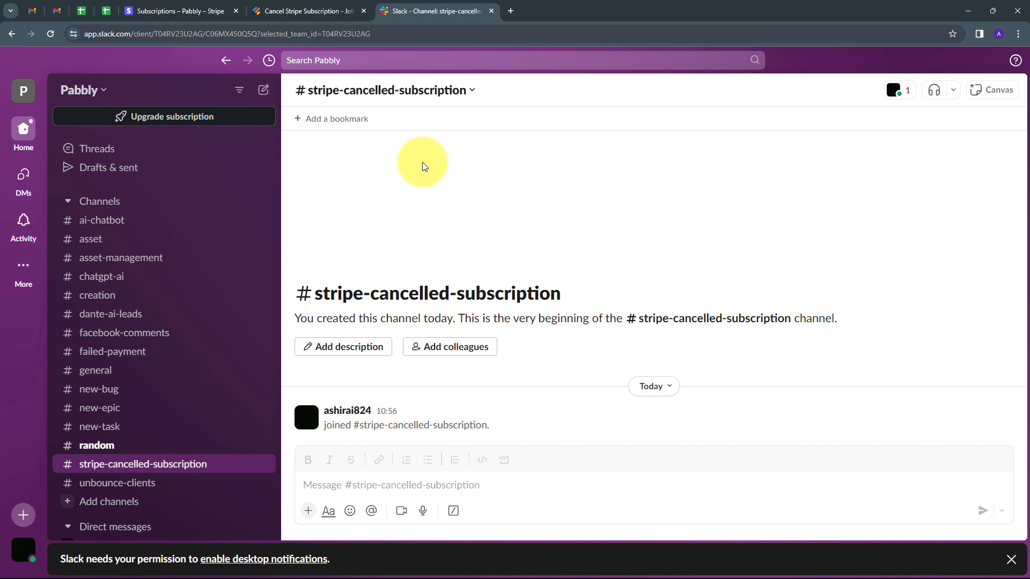
{"action": "left_click", "coordinate": [200, 5]}
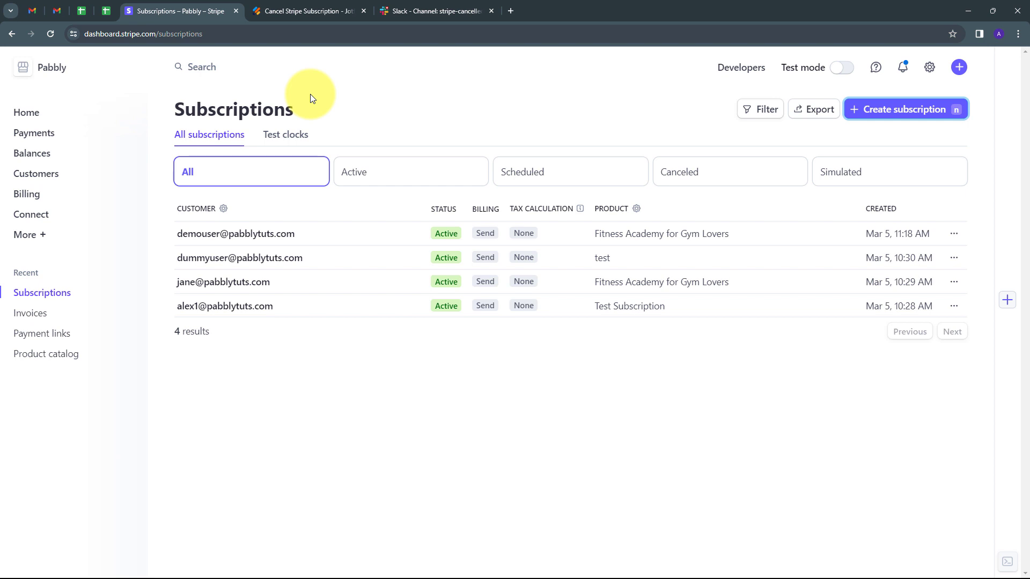
{"action": "left_click", "coordinate": [424, 11]}
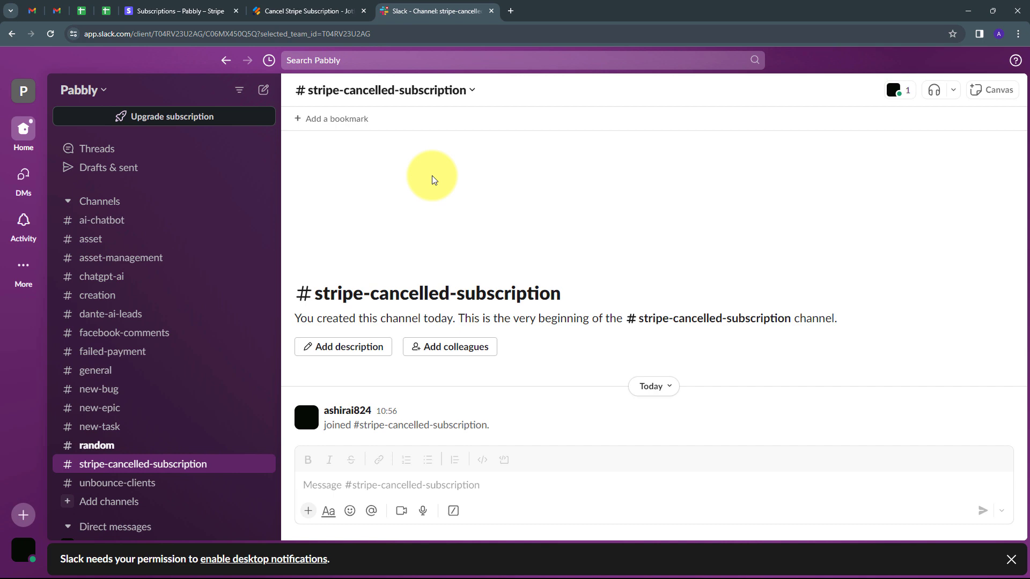
- Sign in to Pabbly from pabbly.com in a new browser tab and open the Pabbly Connect app
{"action": "left_click", "coordinate": [511, 12]}
{"action": "type", "text": "pab"}
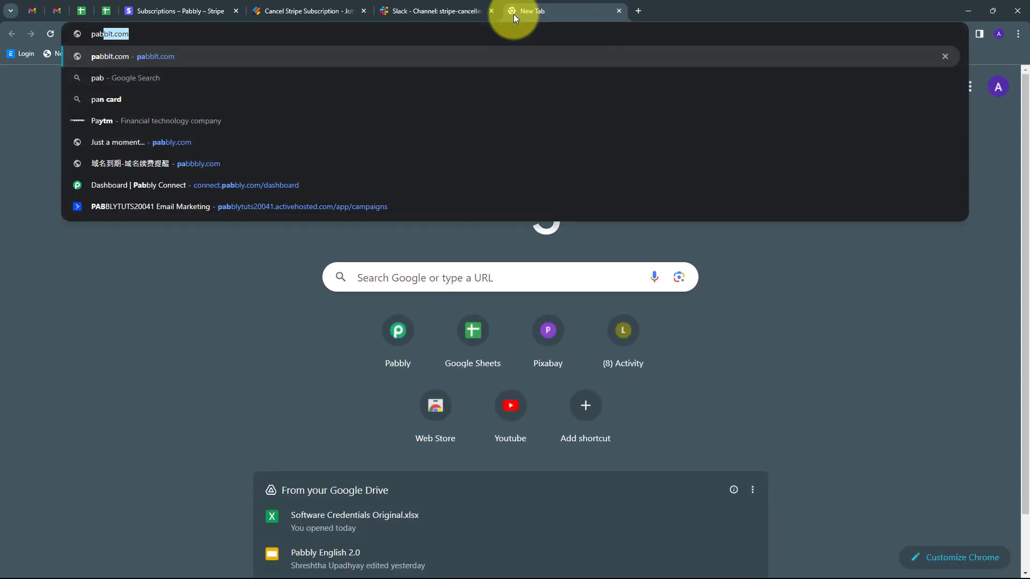
{"action": "type", "text": "bly"}
{"action": "key", "text": "Return"}
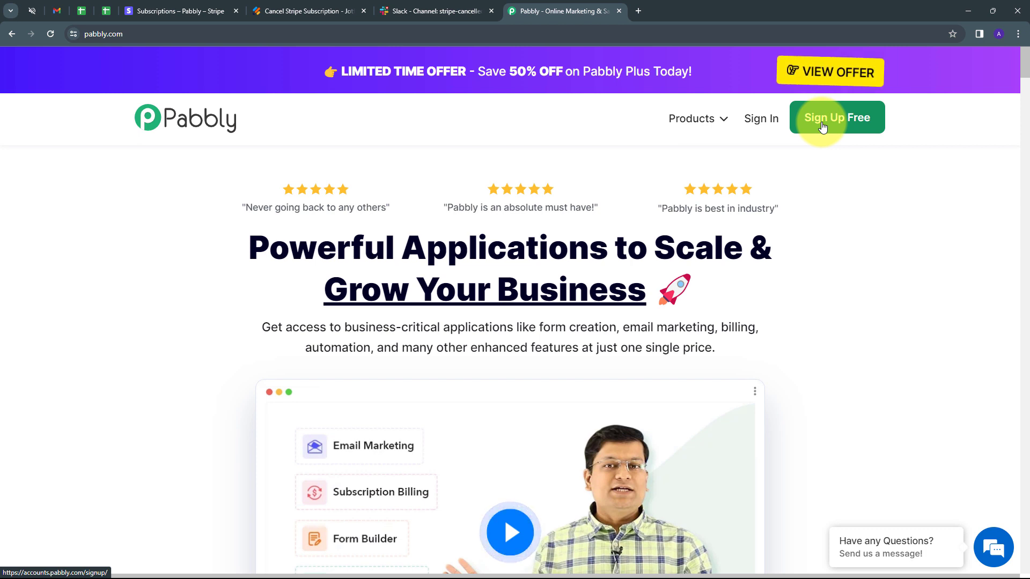
{"action": "left_click", "coordinate": [756, 128]}
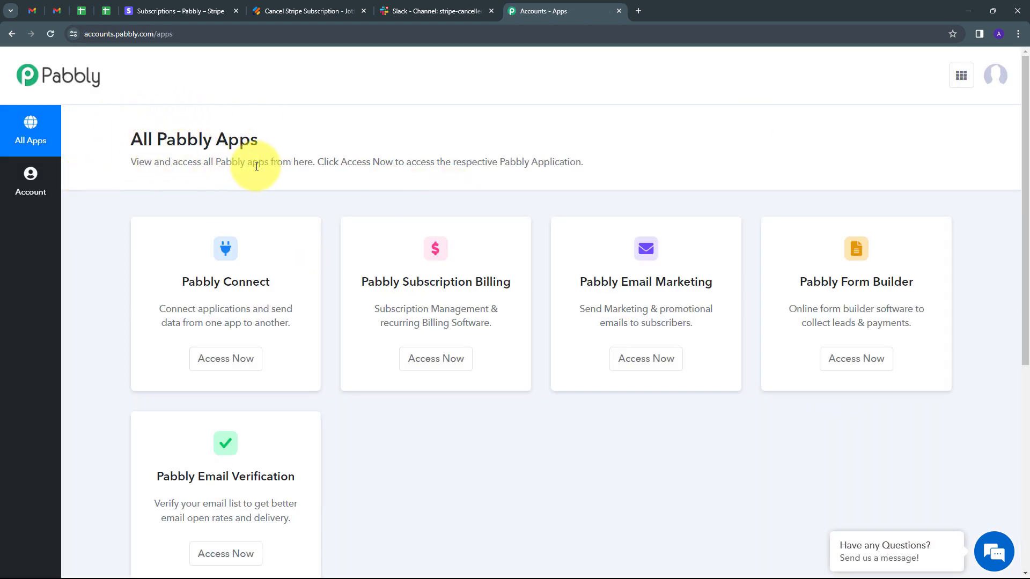
{"action": "scroll", "coordinate": [195, 152], "scroll_direction": "down", "scroll_amount": 2}
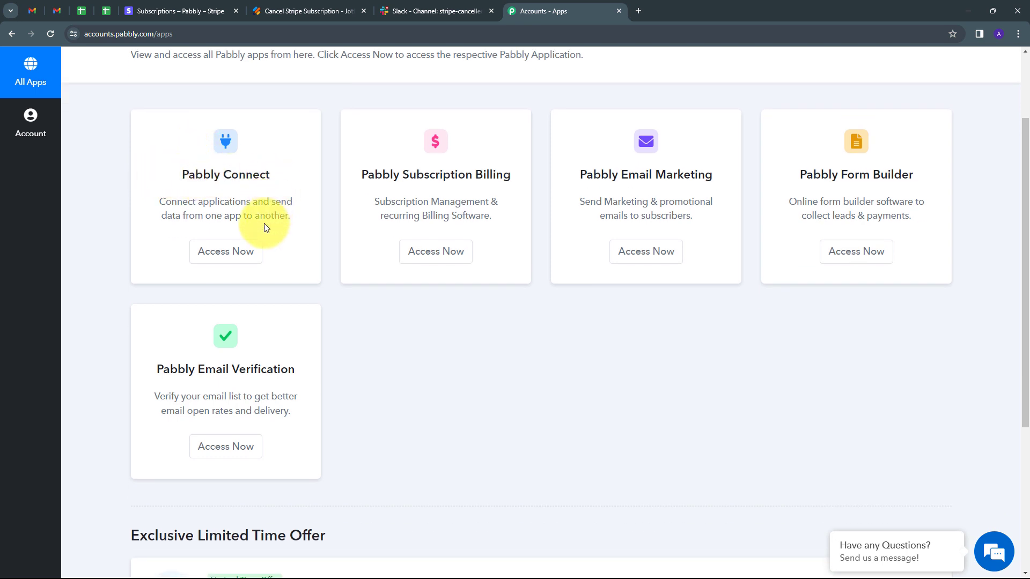
{"action": "left_click", "coordinate": [222, 260]}
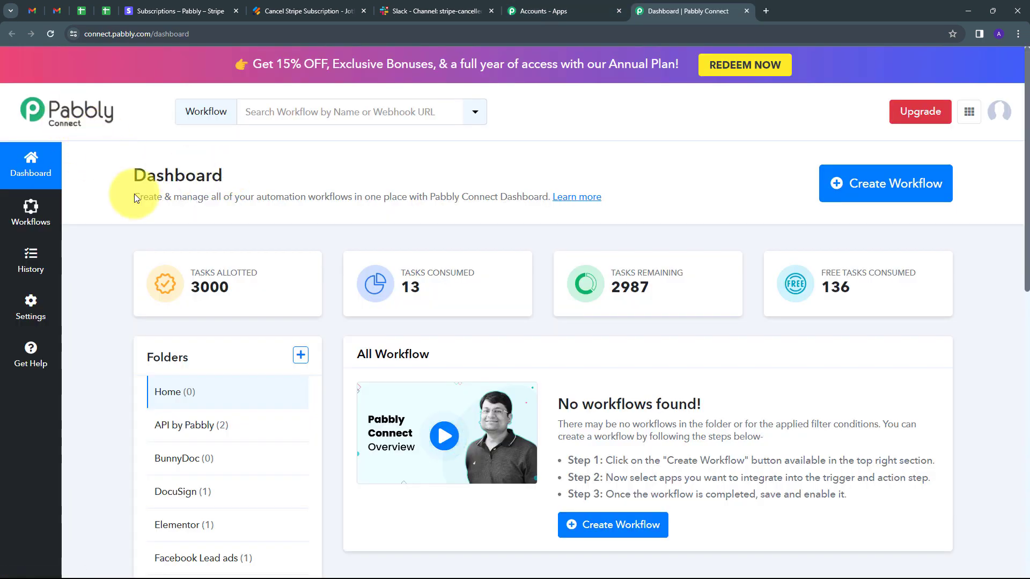
- Create a workflow with a name starting "Cancel Stripe Subscription for Webhook Response and Notify" in the Stripe Subscription folder
{"action": "scroll", "coordinate": [437, 287], "scroll_direction": "down", "scroll_amount": 2}
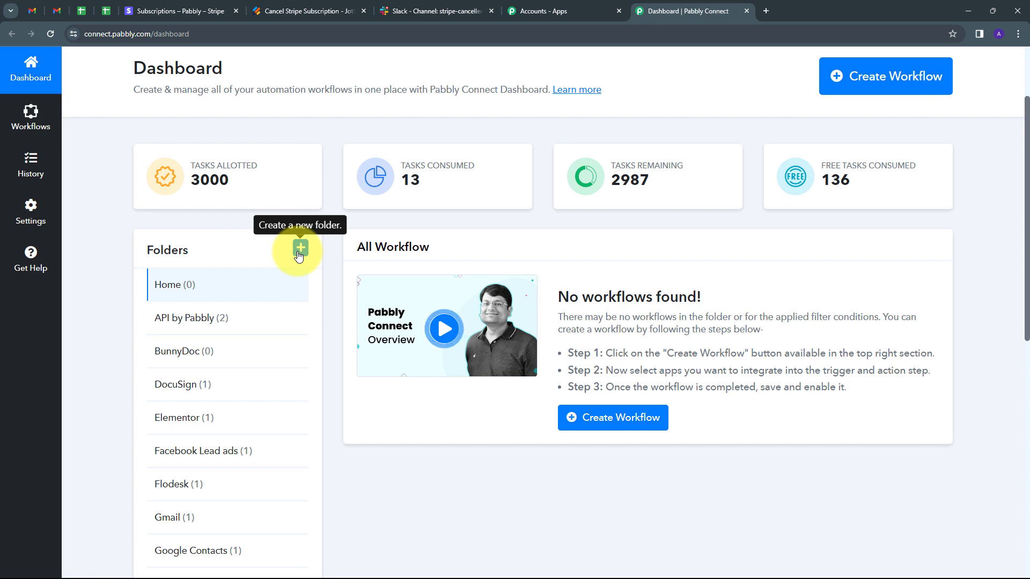
{"action": "scroll", "coordinate": [358, 179], "scroll_direction": "up", "scroll_amount": 1}
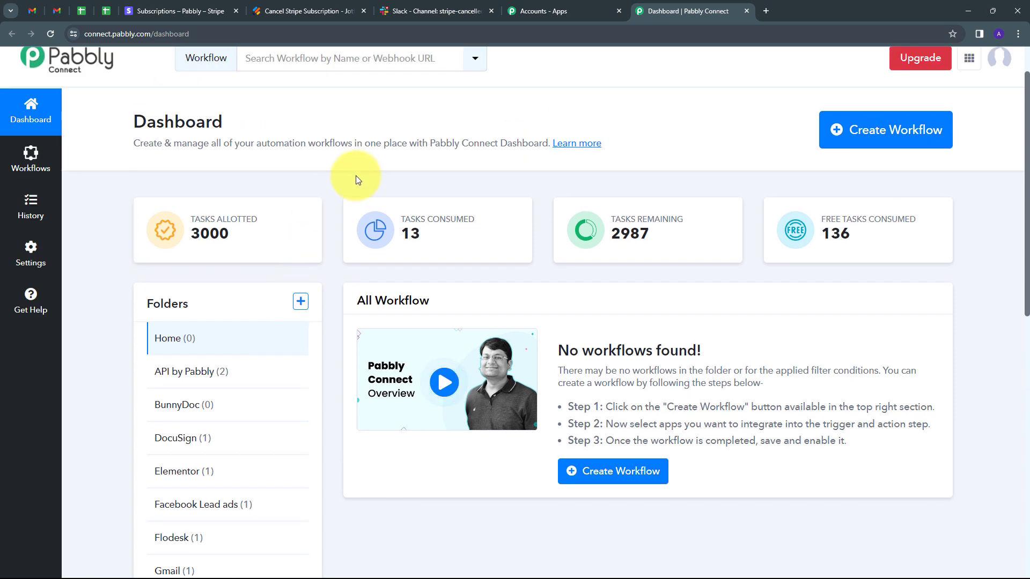
{"action": "left_click", "coordinate": [869, 134]}
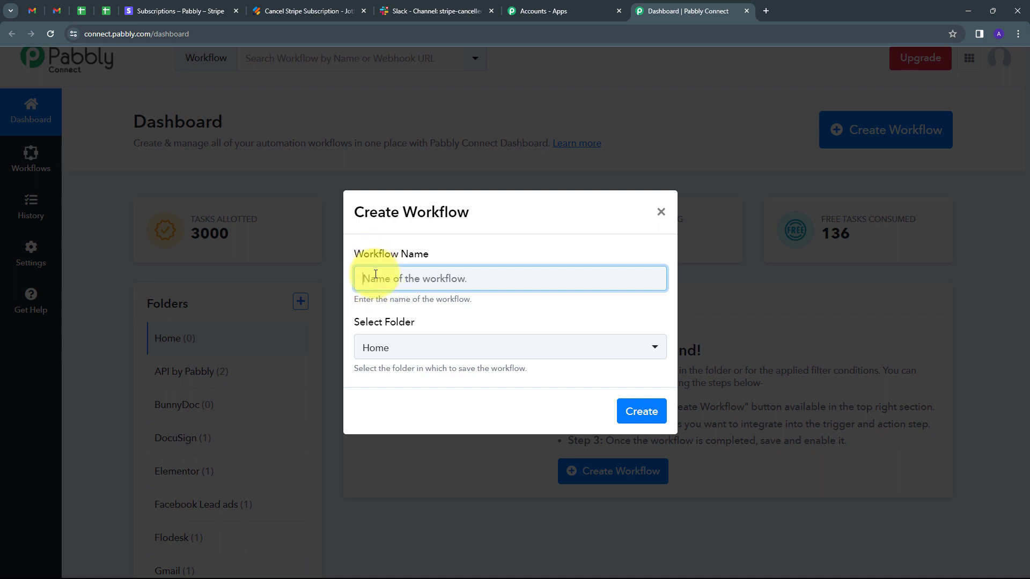
{"action": "key", "text": "ctrl+v"}
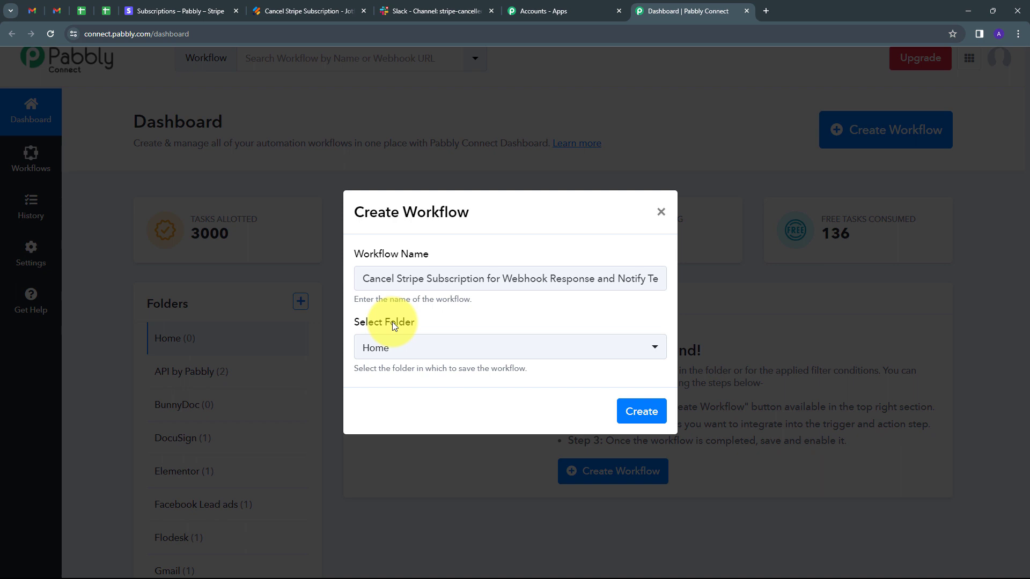
{"action": "left_click", "coordinate": [506, 351]}
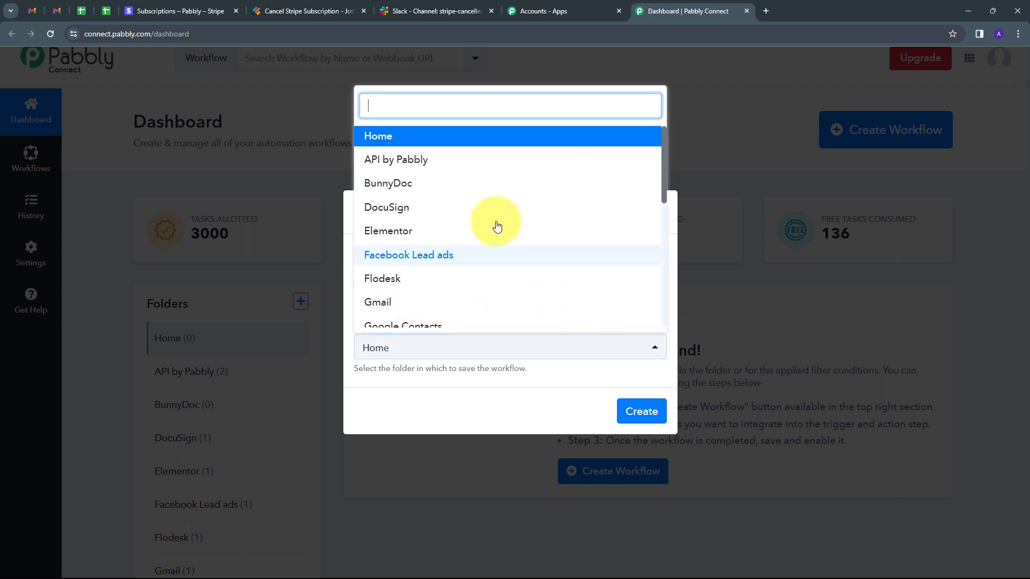
{"action": "scroll", "coordinate": [496, 224], "scroll_direction": "down", "scroll_amount": 4}
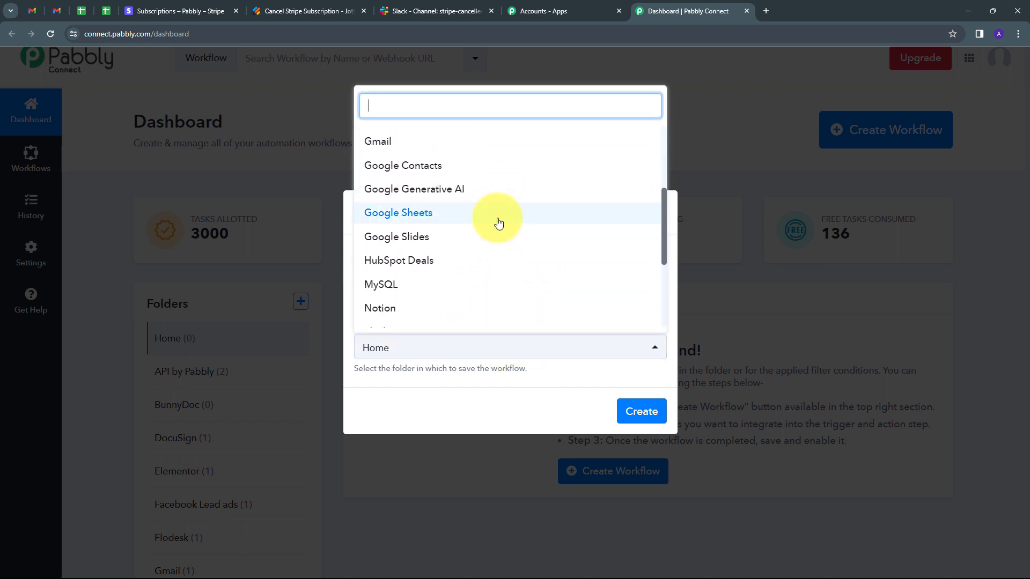
{"action": "scroll", "coordinate": [498, 223], "scroll_direction": "down", "scroll_amount": 3}
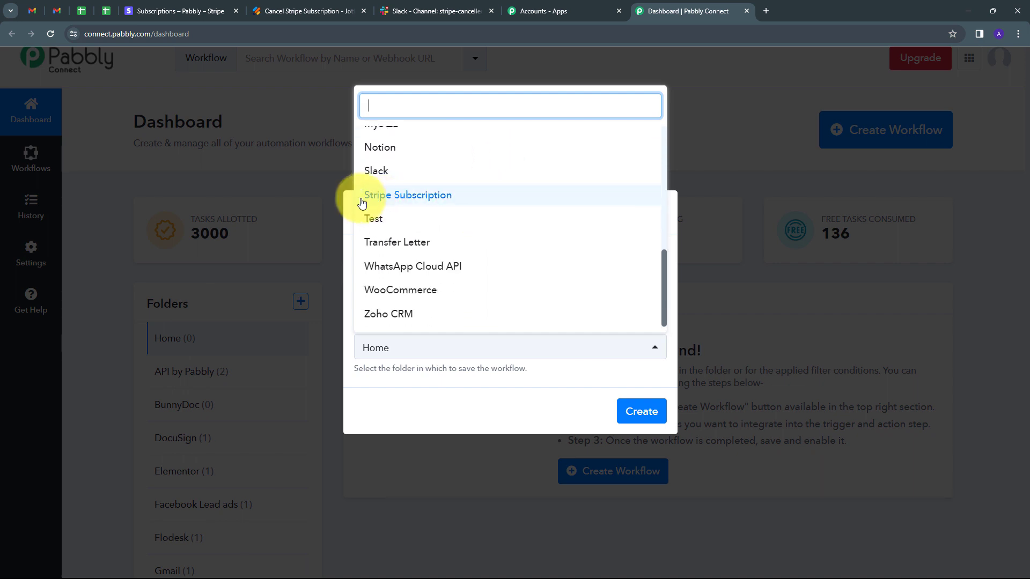
{"action": "left_click", "coordinate": [426, 205]}
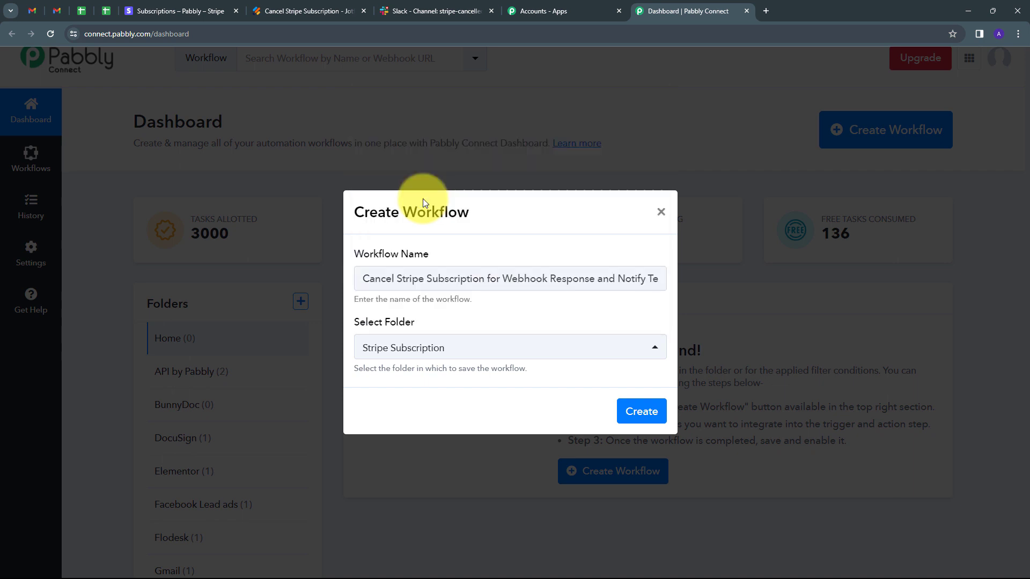
{"action": "left_click", "coordinate": [636, 411]}
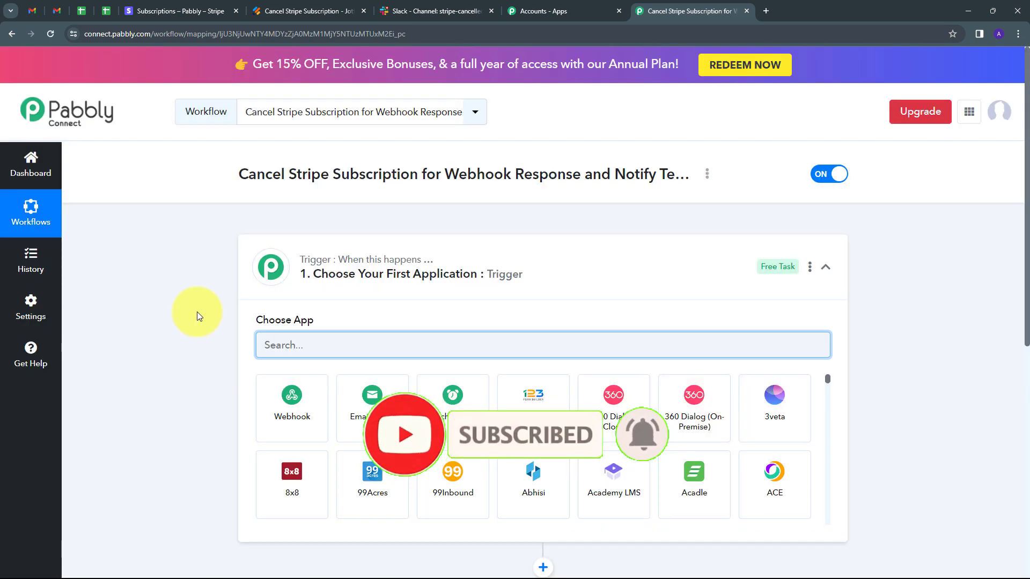
- Set Webhook by Pabbly as the workflow's trigger app and copy its webhook URL
{"action": "scroll", "coordinate": [197, 315], "scroll_direction": "down", "scroll_amount": 2}
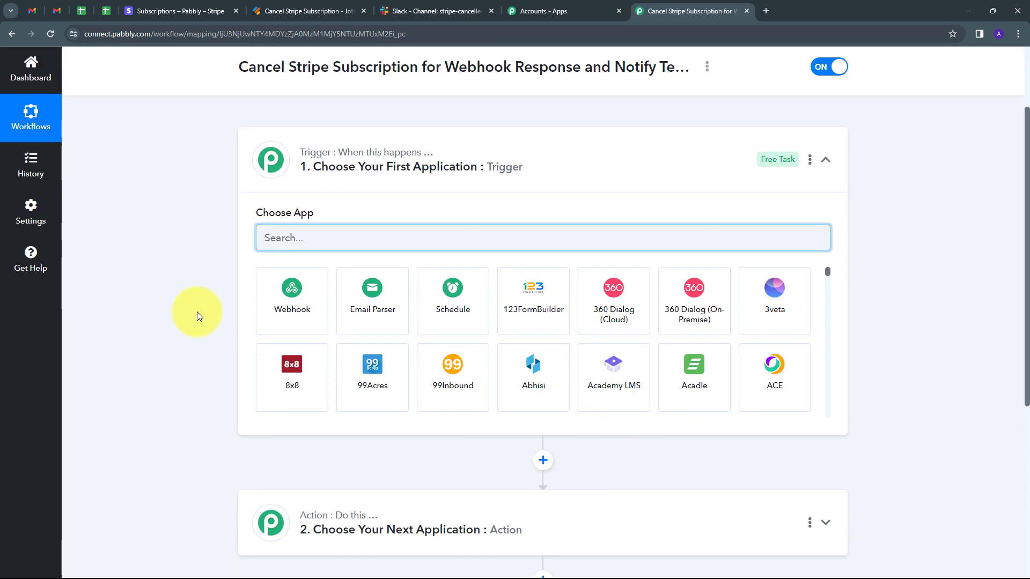
{"action": "scroll", "coordinate": [198, 311], "scroll_direction": "down", "scroll_amount": 1}
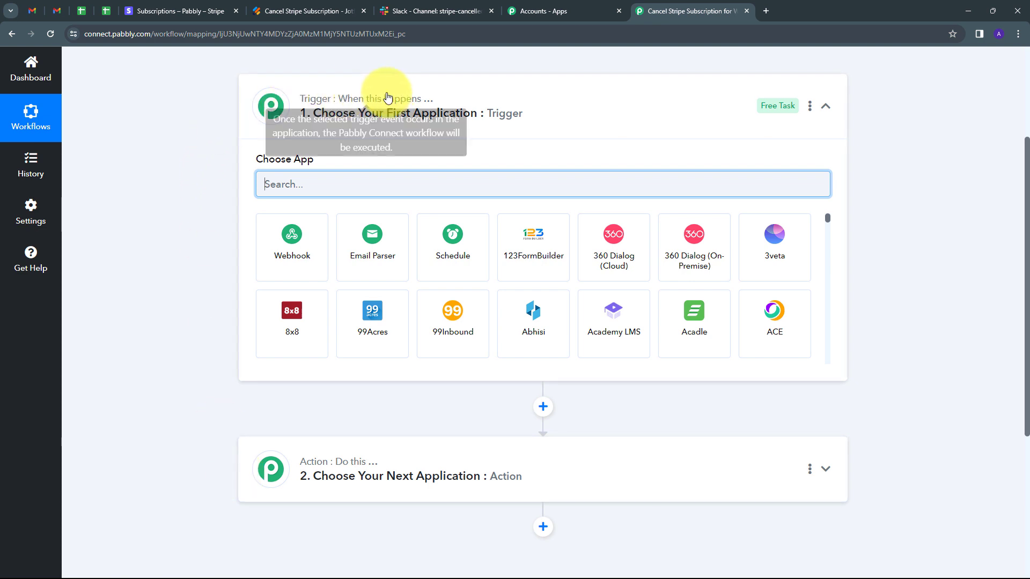
{"action": "mouse_move", "coordinate": [347, 470]}
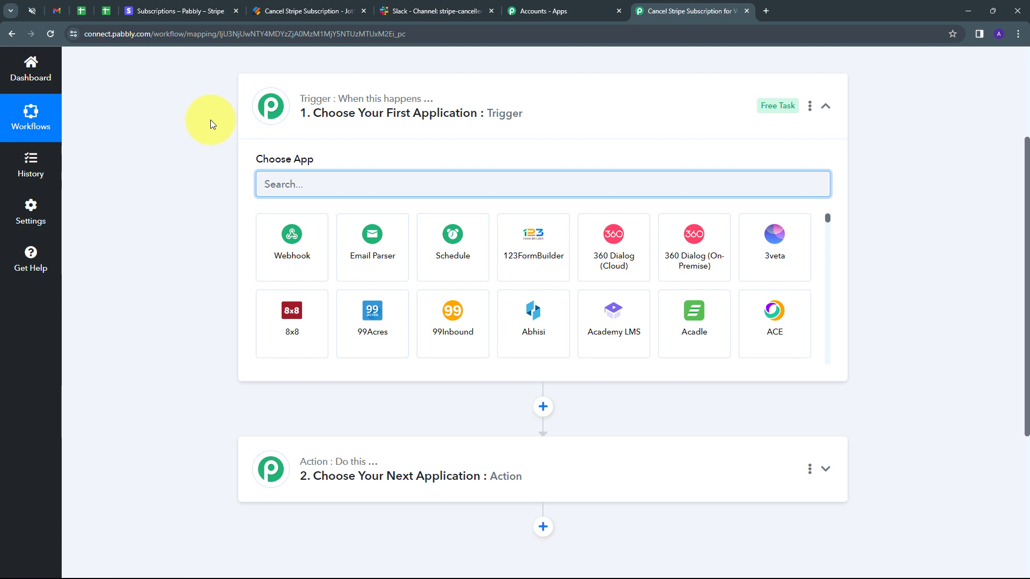
{"action": "mouse_move", "coordinate": [363, 103]}
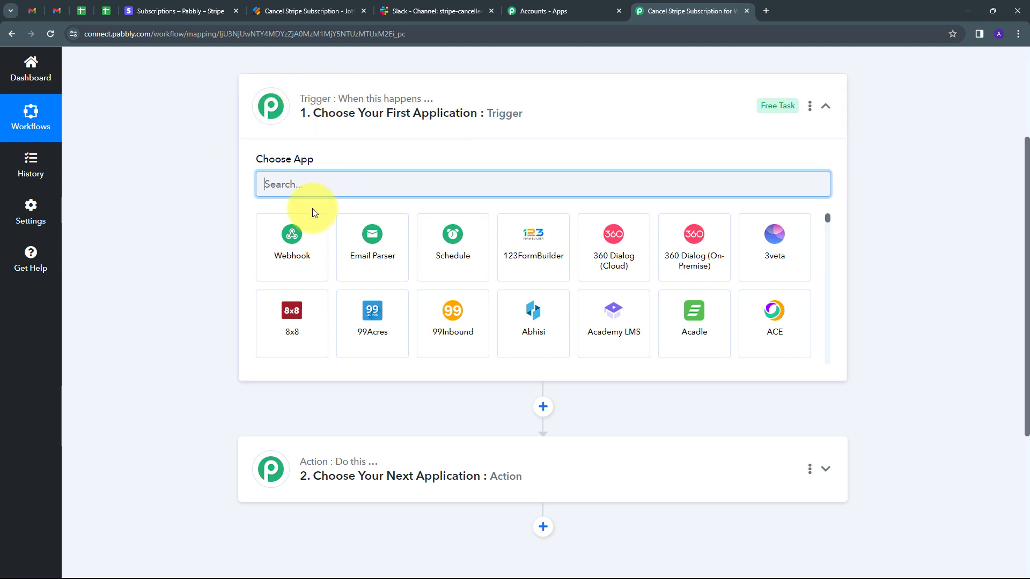
{"action": "left_click", "coordinate": [293, 246]}
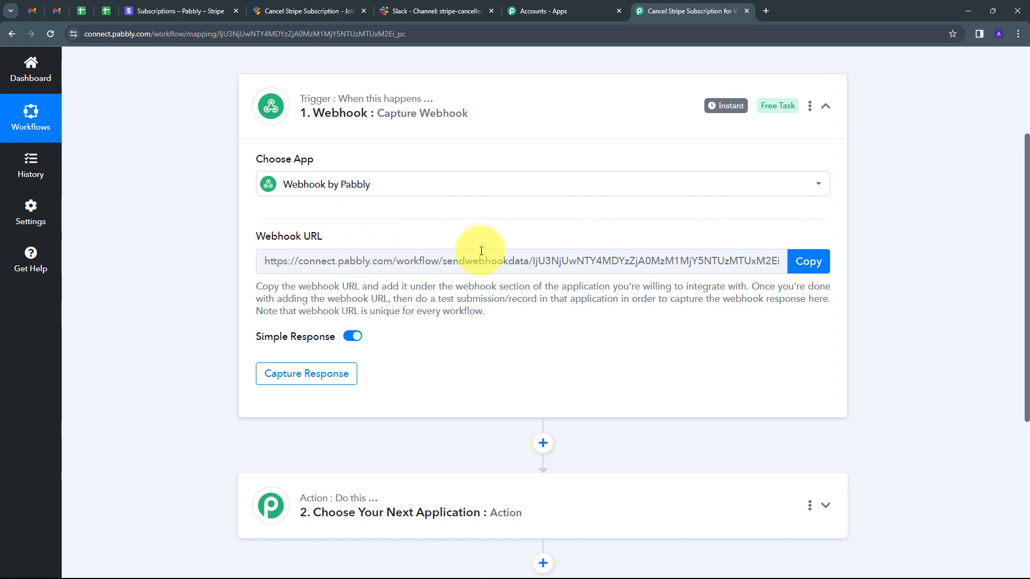
{"action": "left_click", "coordinate": [808, 267]}
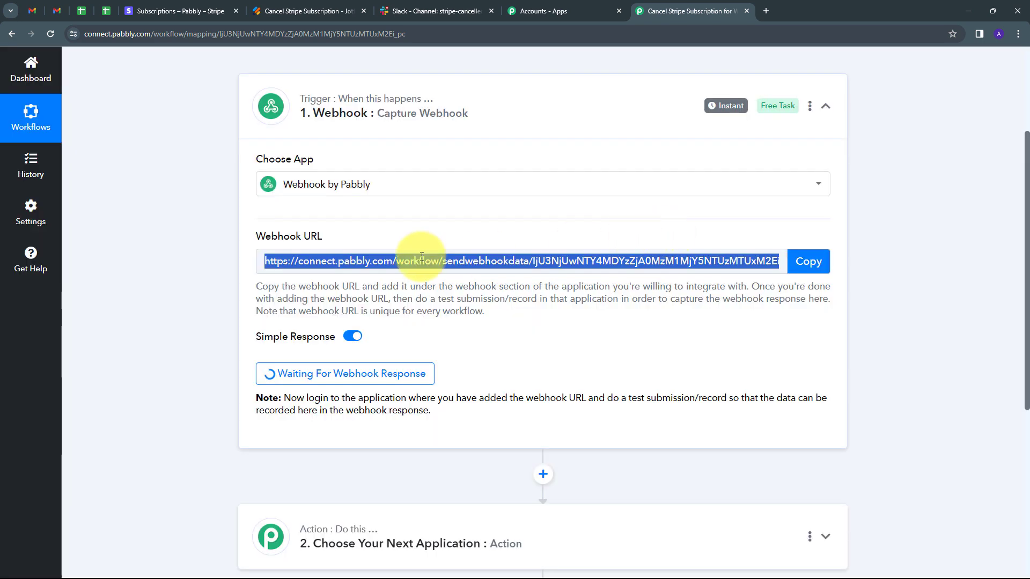
- Switch to the Cancel Stripe Subscription form in Jotform and open its WebHooks integration
{"action": "left_click", "coordinate": [298, 11]}
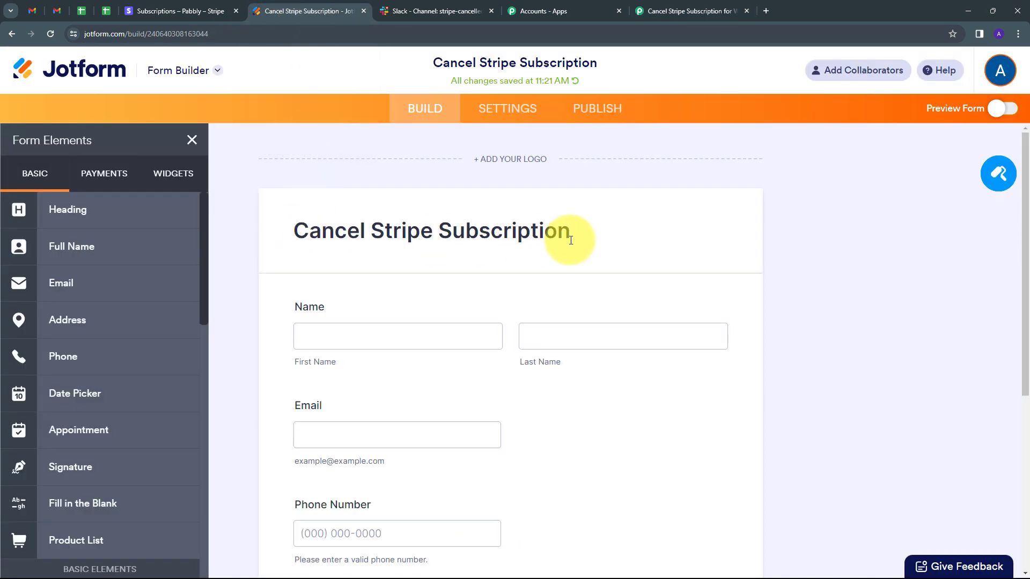
{"action": "scroll", "coordinate": [823, 262], "scroll_direction": "down", "scroll_amount": 3}
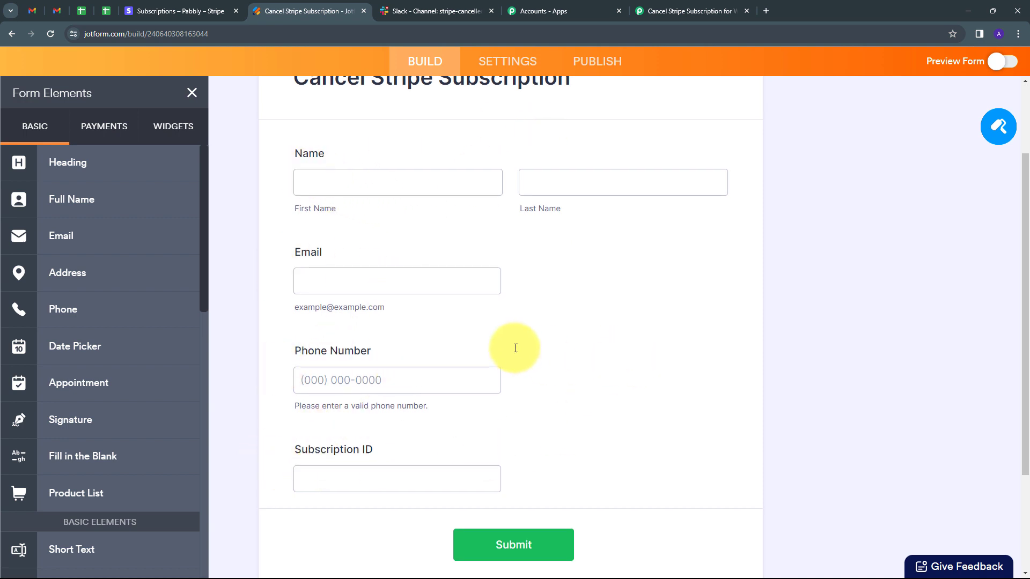
{"action": "scroll", "coordinate": [515, 348], "scroll_direction": "up", "scroll_amount": 2}
{"action": "scroll", "coordinate": [515, 348], "scroll_direction": "up", "scroll_amount": 1}
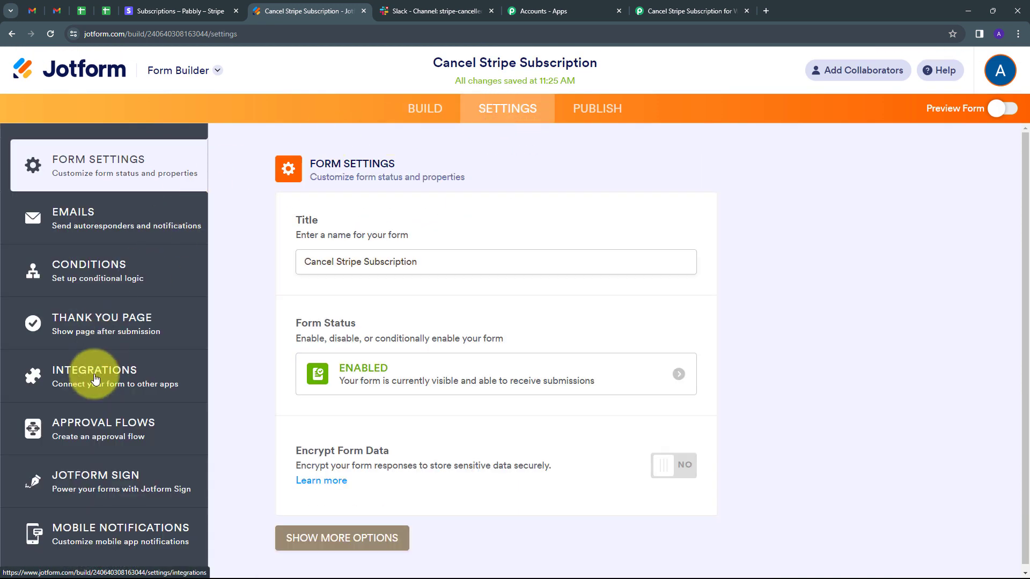
{"action": "left_click", "coordinate": [90, 377]}
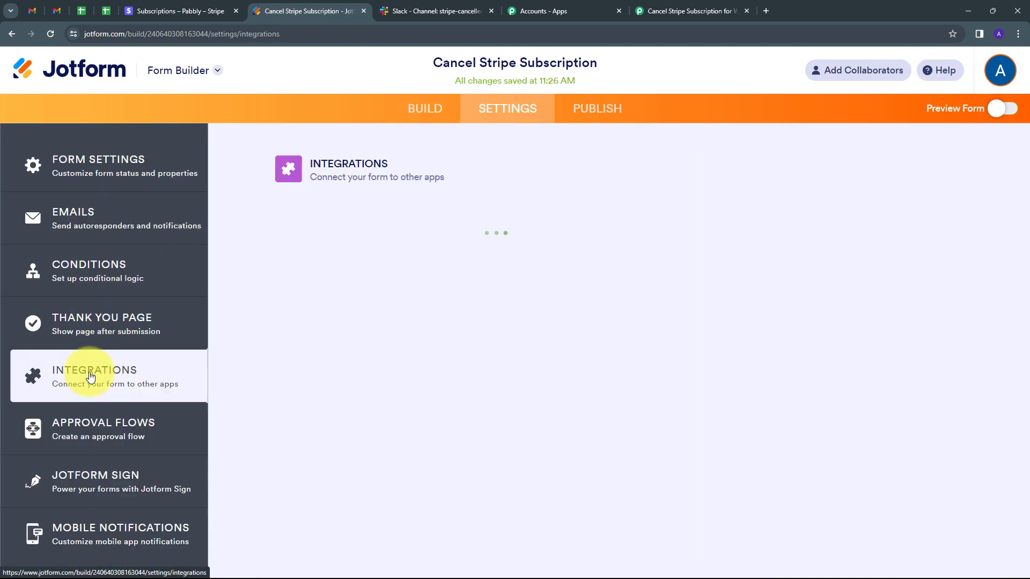
{"action": "left_click", "coordinate": [548, 206]}
{"action": "type", "text": "webh"}
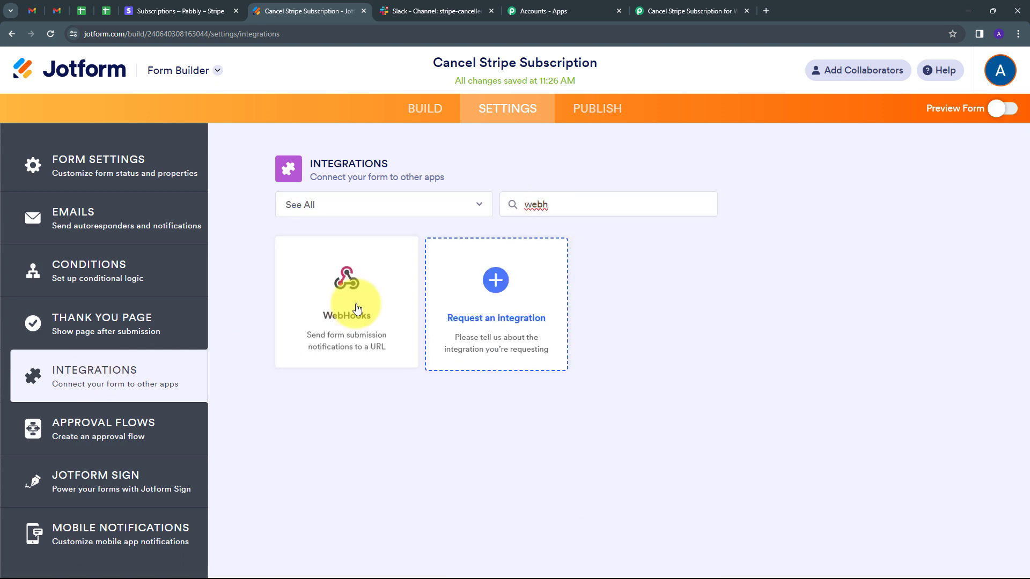
{"action": "left_click", "coordinate": [357, 310]}
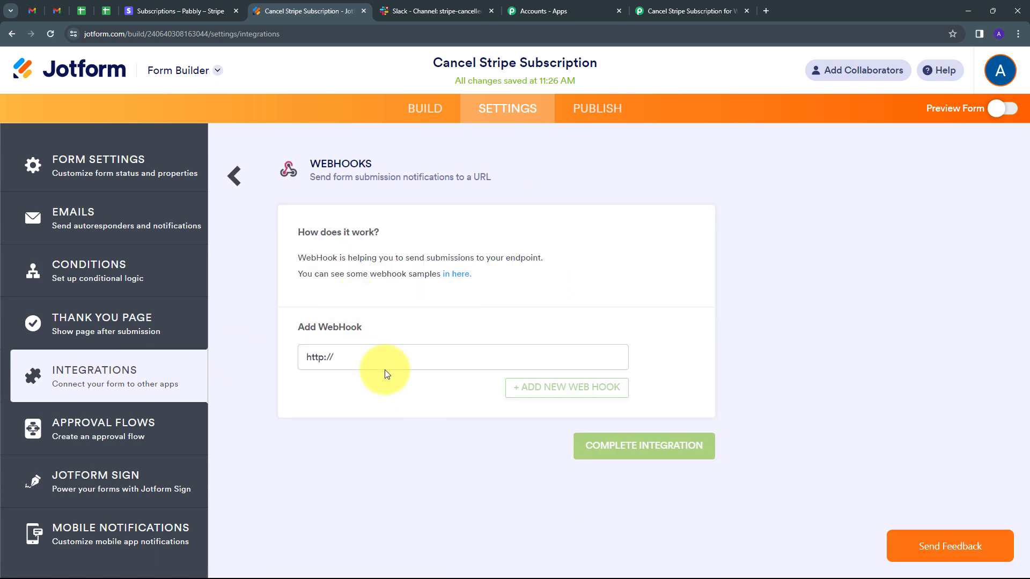
- Replace the placeholder webhook address with the copied Pabbly webhook URL and complete the WebHooks integration
{"action": "left_click_drag", "start_coordinate": [363, 356], "coordinate": [294, 372]}
{"action": "key", "text": "BackSpace"}
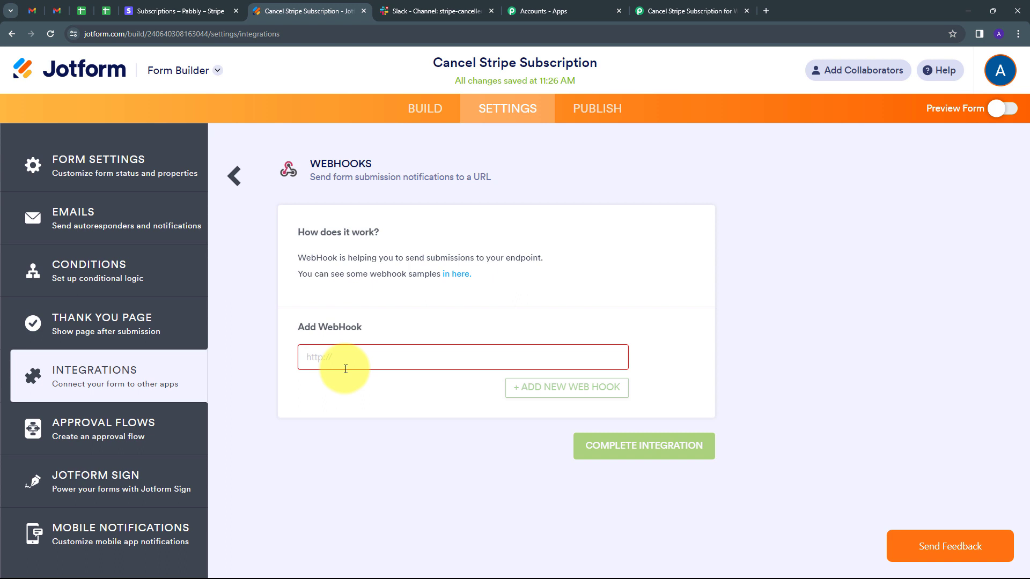
{"action": "key", "text": "ctrl+v"}
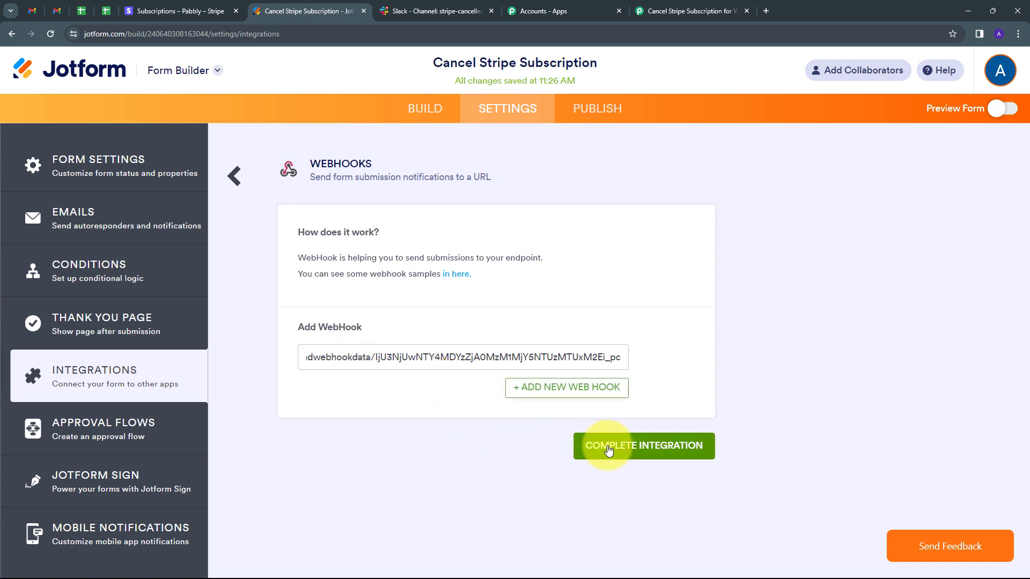
{"action": "left_click", "coordinate": [607, 450]}
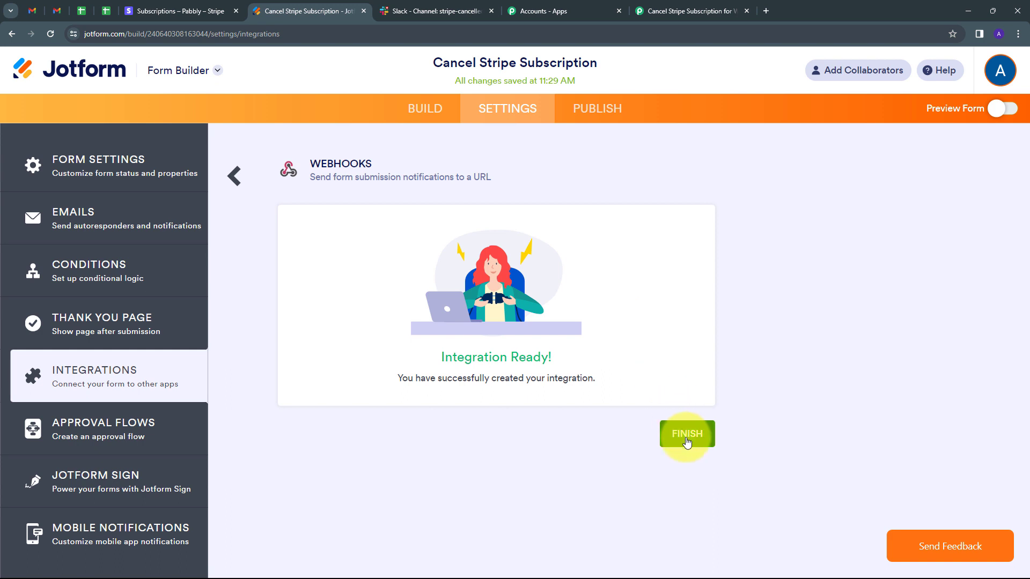
{"action": "left_click", "coordinate": [686, 440]}
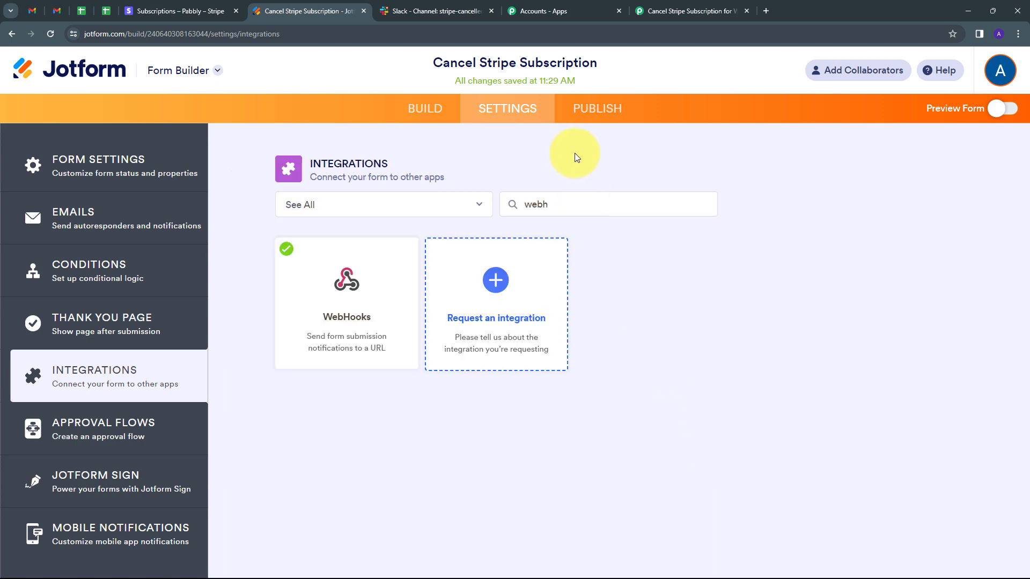
- Open the published Cancel Stripe Subscription form in a new browser tab from its direct link
{"action": "left_click", "coordinate": [587, 113]}
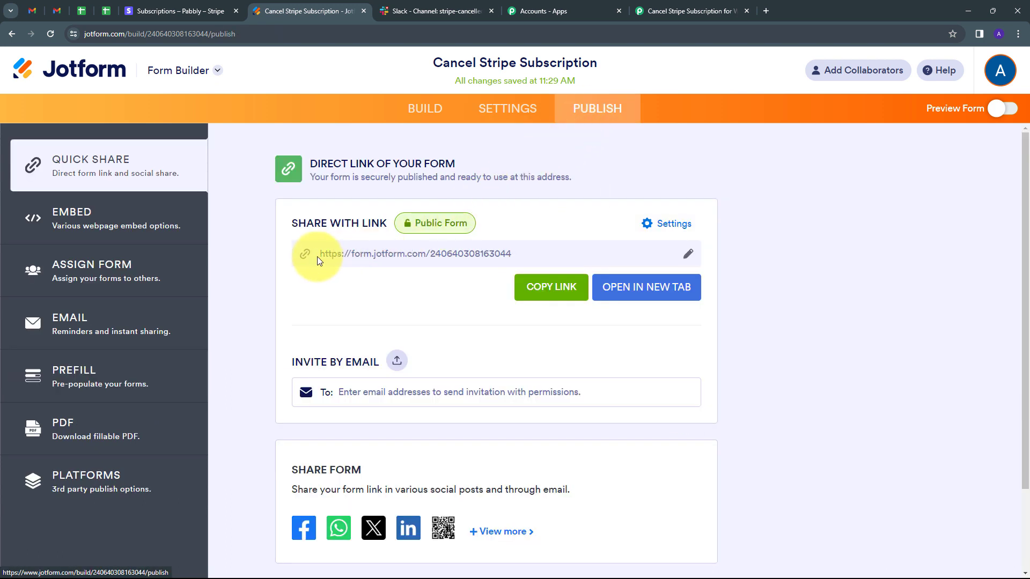
{"action": "left_click", "coordinate": [647, 290]}
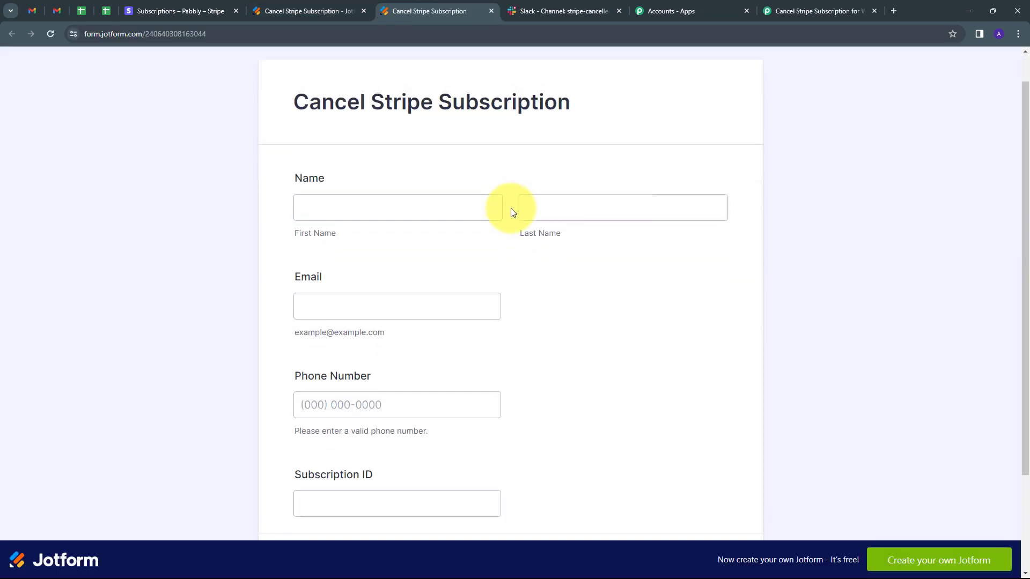
{"action": "scroll", "coordinate": [511, 241], "scroll_direction": "down", "scroll_amount": 2}
{"action": "scroll", "coordinate": [462, 209], "scroll_direction": "up", "scroll_amount": 1}
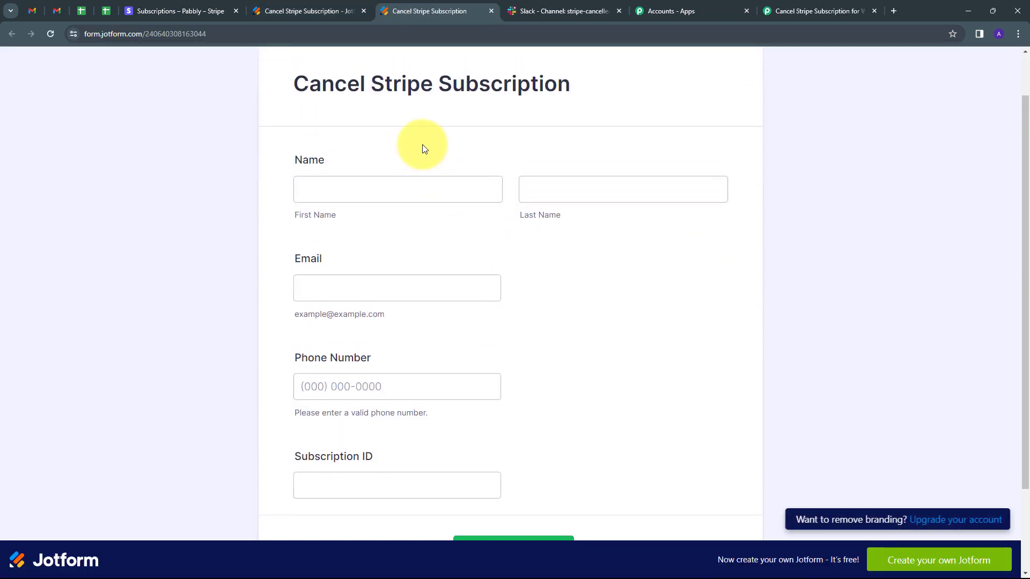
- Check the webhook trigger's capture status in Pabbly Connect and return to review the Jotform form's fields
{"action": "left_click", "coordinate": [802, 10]}
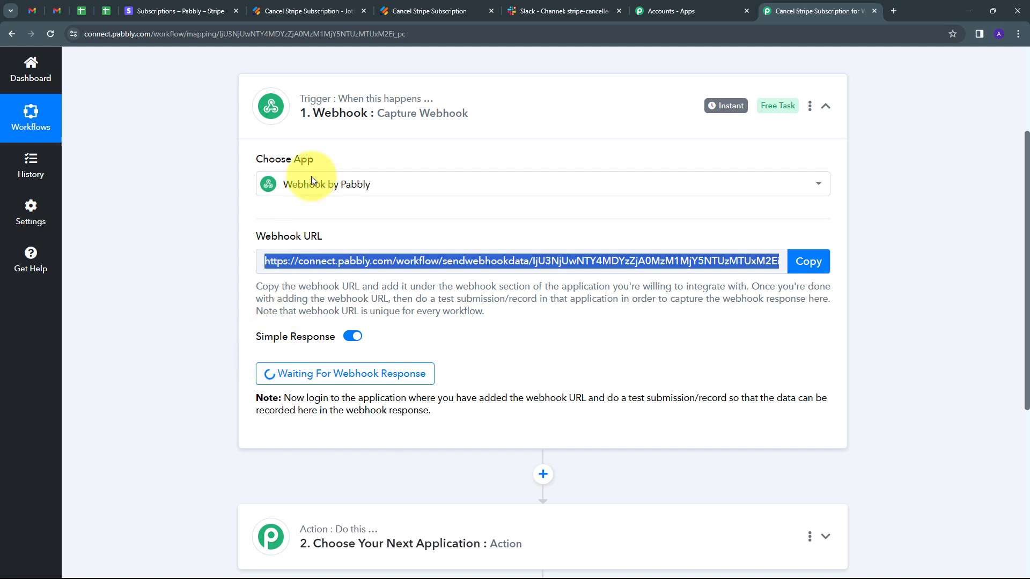
{"action": "left_click", "coordinate": [432, 10]}
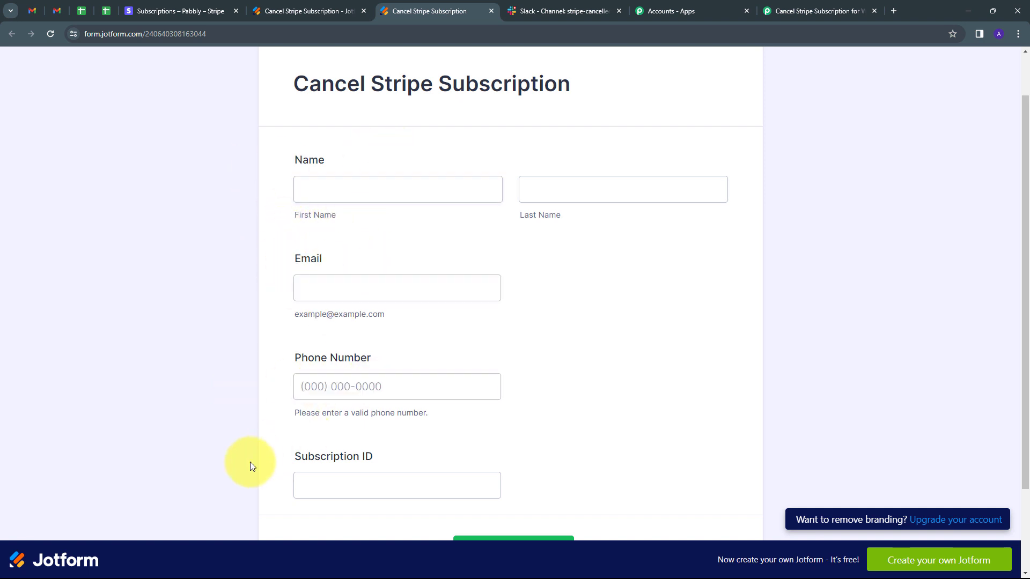
{"action": "left_click", "coordinate": [405, 457]}
{"action": "left_click", "coordinate": [272, 285]}
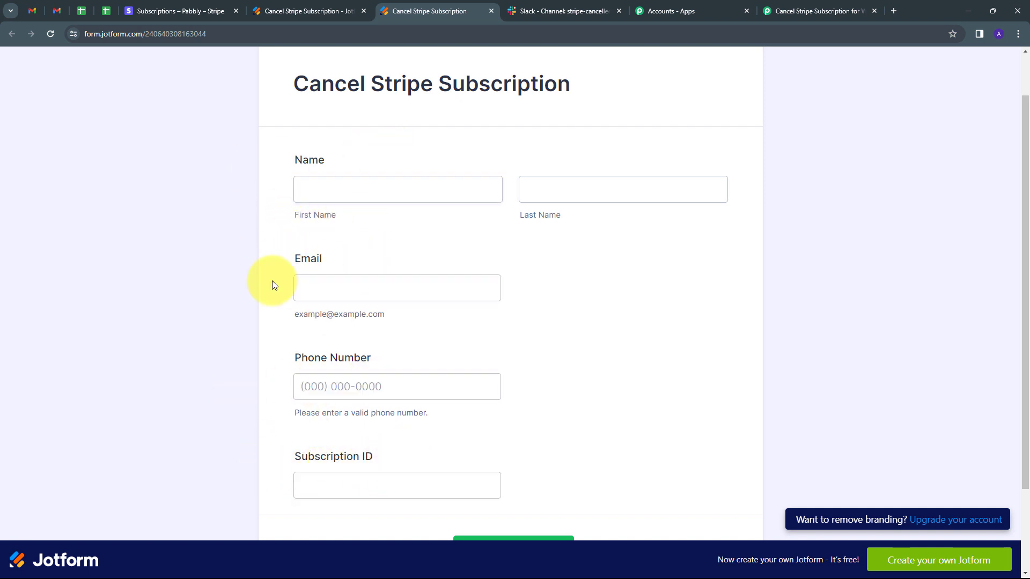
{"action": "scroll", "coordinate": [272, 284], "scroll_direction": "down", "scroll_amount": 2}
{"action": "scroll", "coordinate": [272, 284], "scroll_direction": "up", "scroll_amount": 2}
{"action": "scroll", "coordinate": [272, 285], "scroll_direction": "up", "scroll_amount": 1}
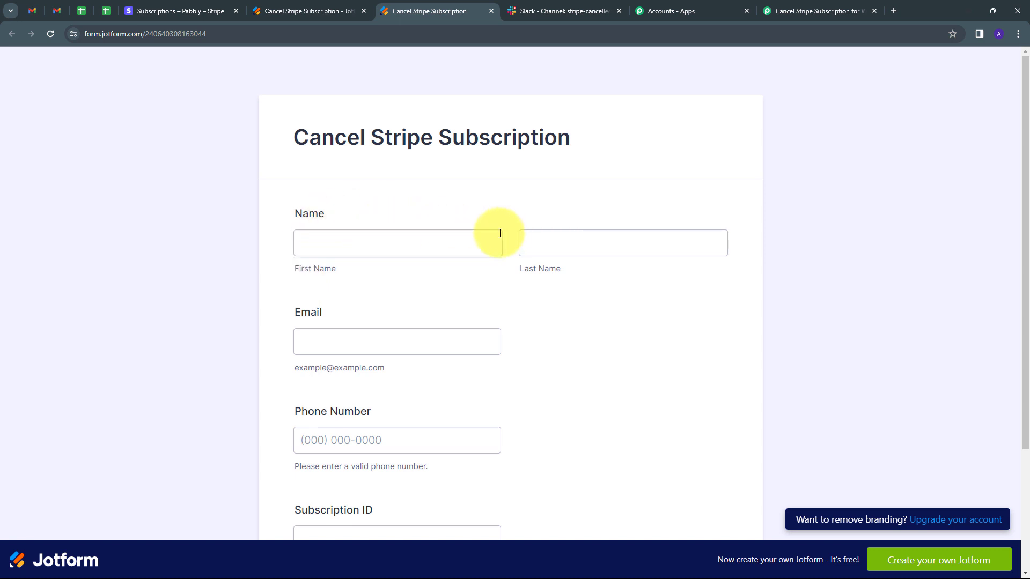
- Fill in the test customer's first name, last name and e-mail on the form
{"action": "left_click", "coordinate": [368, 237]}
{"action": "type", "text": "Demo"}
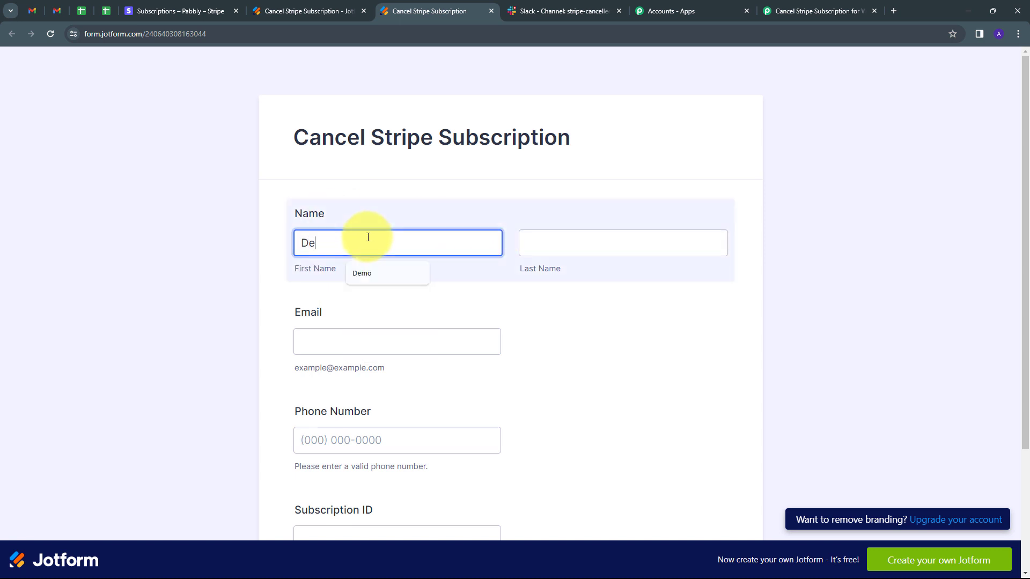
{"action": "left_click", "coordinate": [559, 248]}
{"action": "type", "text": "User"}
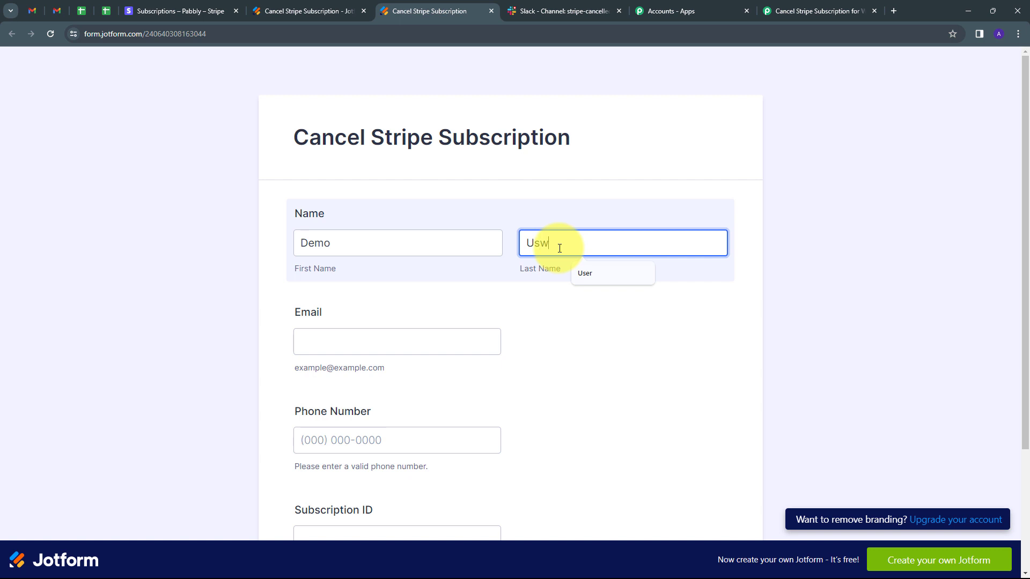
{"action": "left_click", "coordinate": [336, 346]}
{"action": "key", "text": "Down"}
{"action": "key", "text": "Return"}
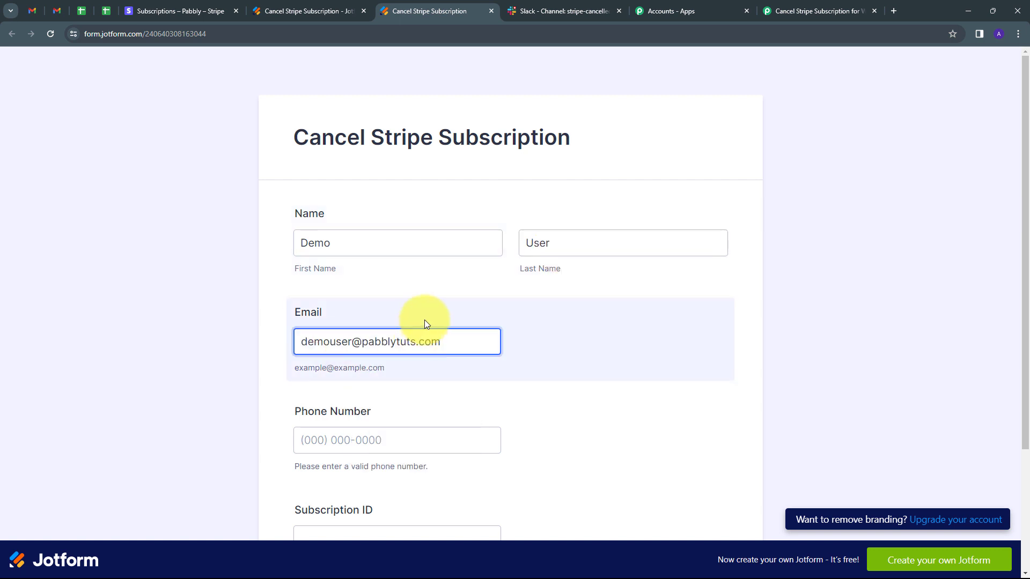
- Enter the test phone number, paste the Stripe subscription ID and submit the form
{"action": "scroll", "coordinate": [445, 322], "scroll_direction": "down", "scroll_amount": 1}
{"action": "left_click", "coordinate": [328, 386]}
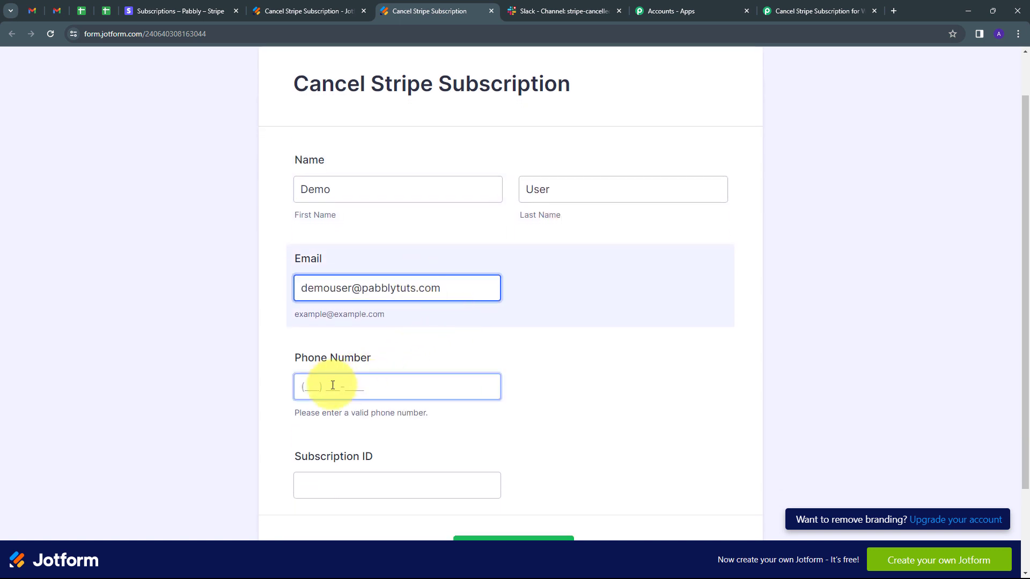
{"action": "left_click", "coordinate": [326, 387]}
{"action": "key", "text": "Down"}
{"action": "key", "text": "Return"}
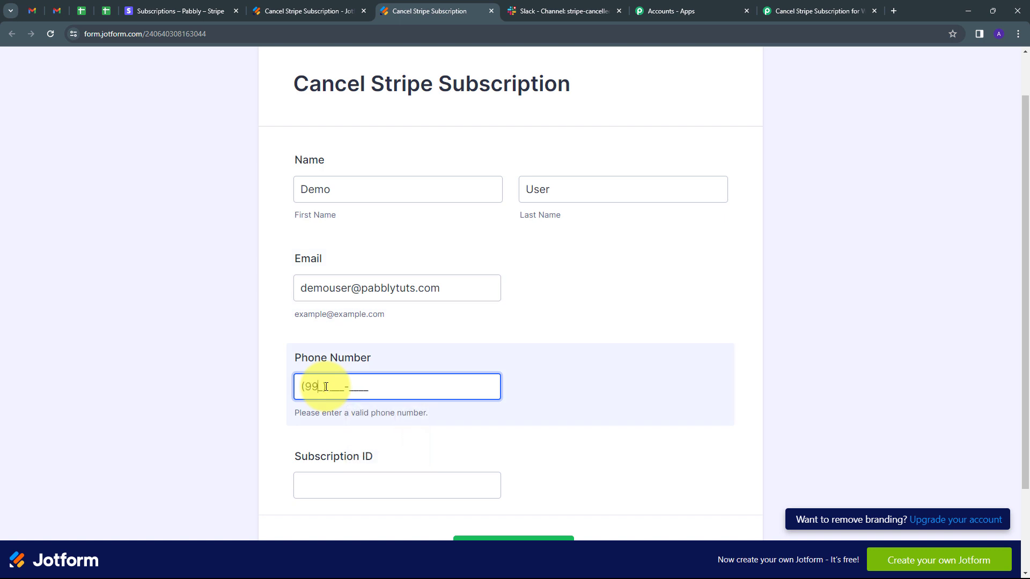
{"action": "scroll", "coordinate": [364, 386], "scroll_direction": "down", "scroll_amount": 2}
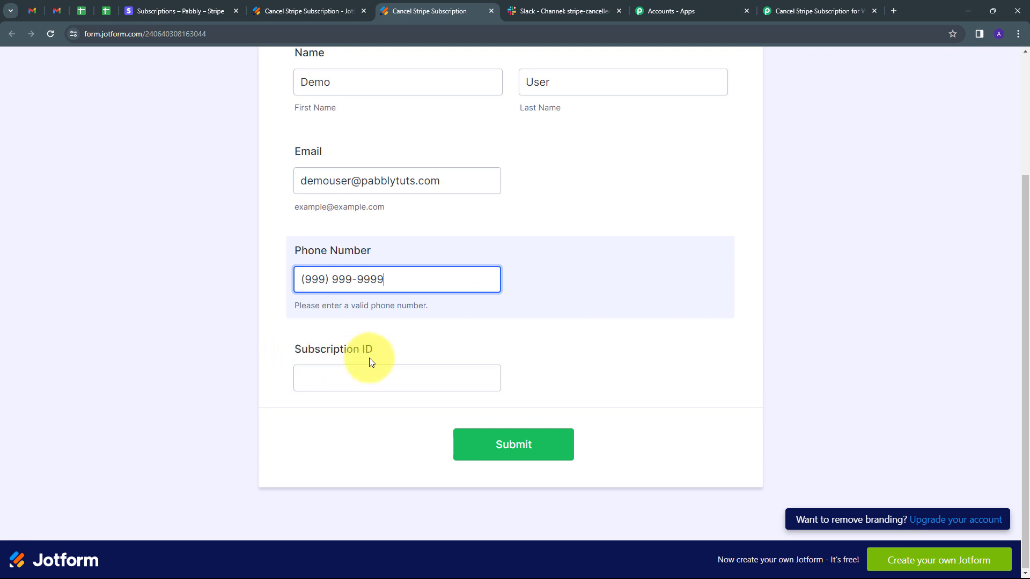
{"action": "left_click", "coordinate": [335, 385]}
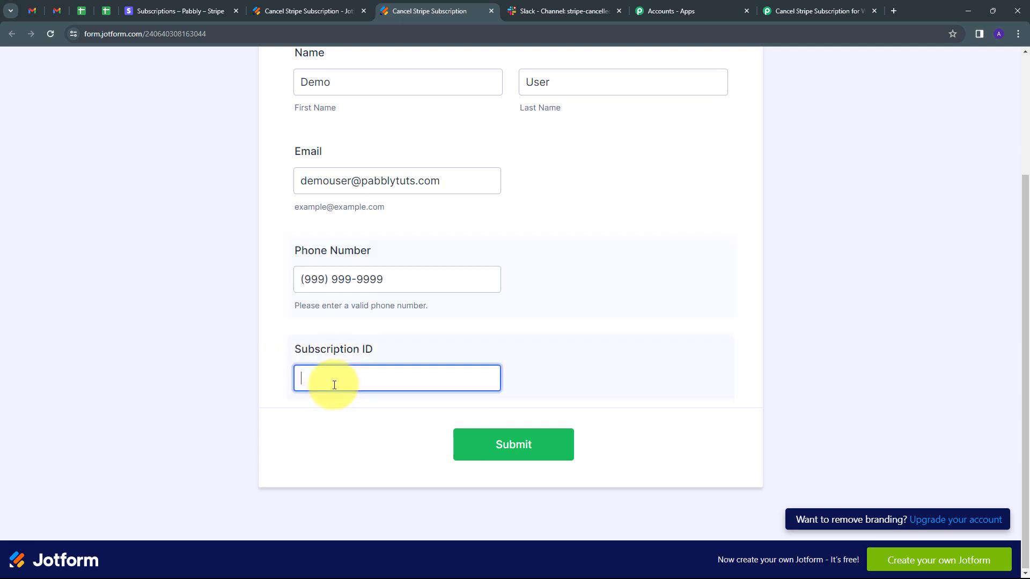
{"action": "type", "text": "sub_1Oqqs0DWzixU66lgK4dYLfPS"}
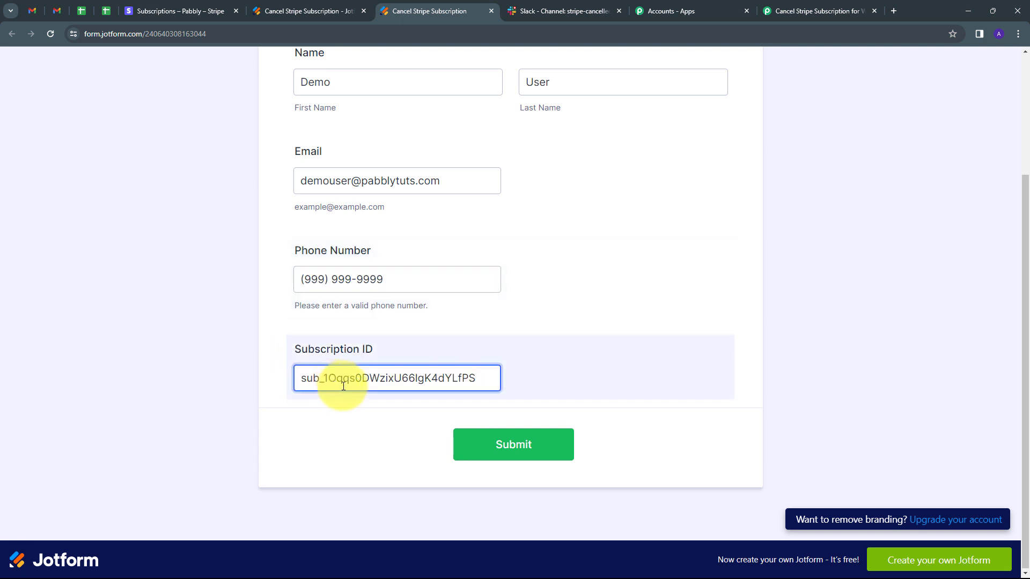
{"action": "left_click", "coordinate": [519, 446]}
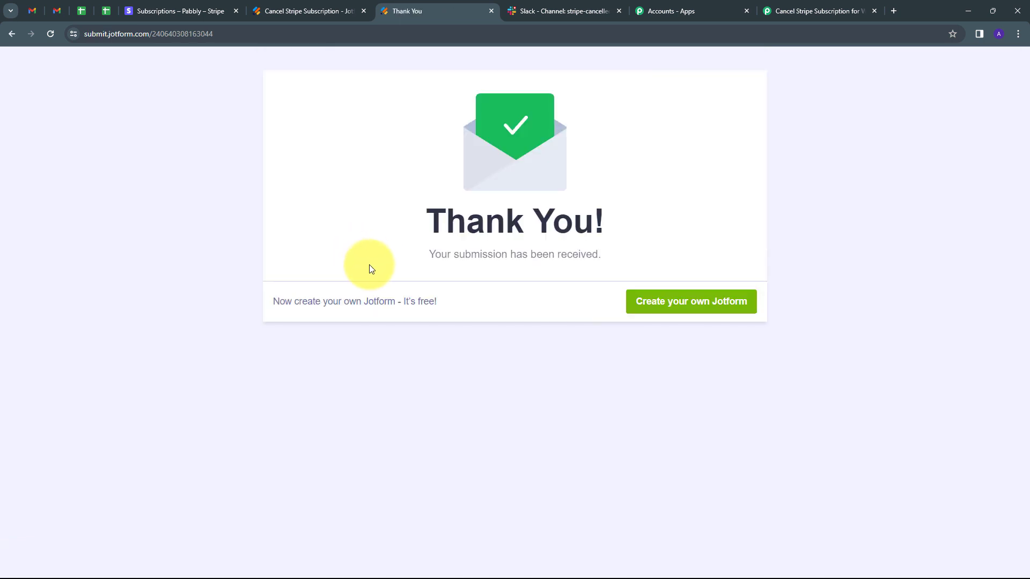
- Switch to the Pabbly Connect workflow and examine the captured webhook response's form title, name, e-mail, phone number and subscription ID fields
{"action": "left_click", "coordinate": [798, 10]}
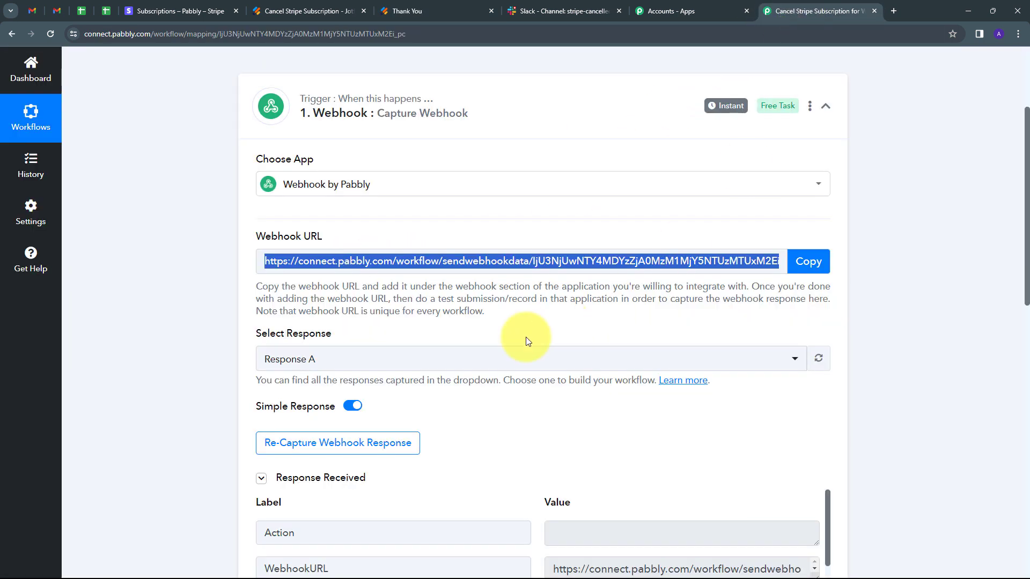
{"action": "scroll", "coordinate": [620, 334], "scroll_direction": "down", "scroll_amount": 3}
{"action": "scroll", "coordinate": [851, 310], "scroll_direction": "down", "scroll_amount": 3}
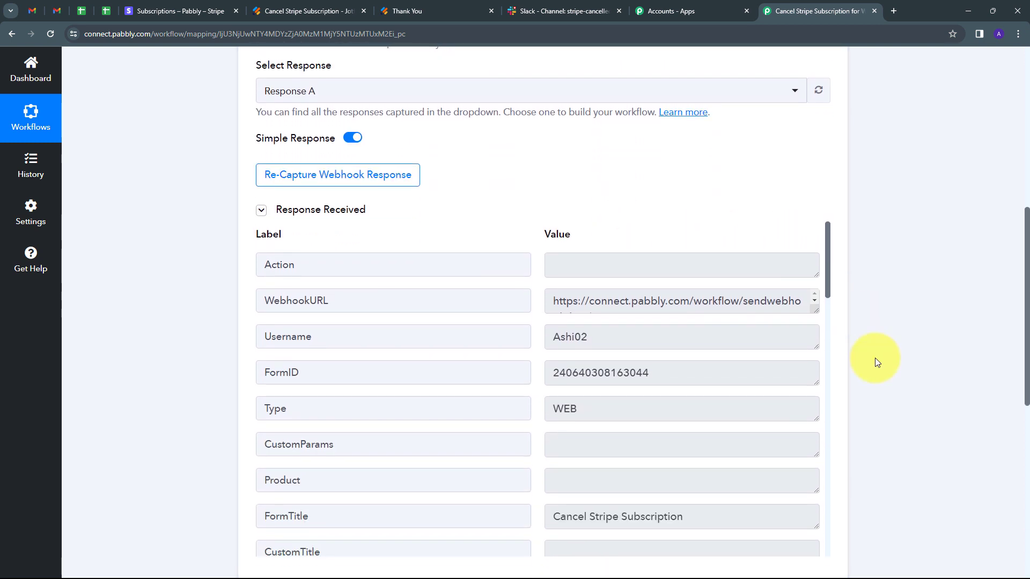
{"action": "scroll", "coordinate": [657, 350], "scroll_direction": "down", "scroll_amount": 1}
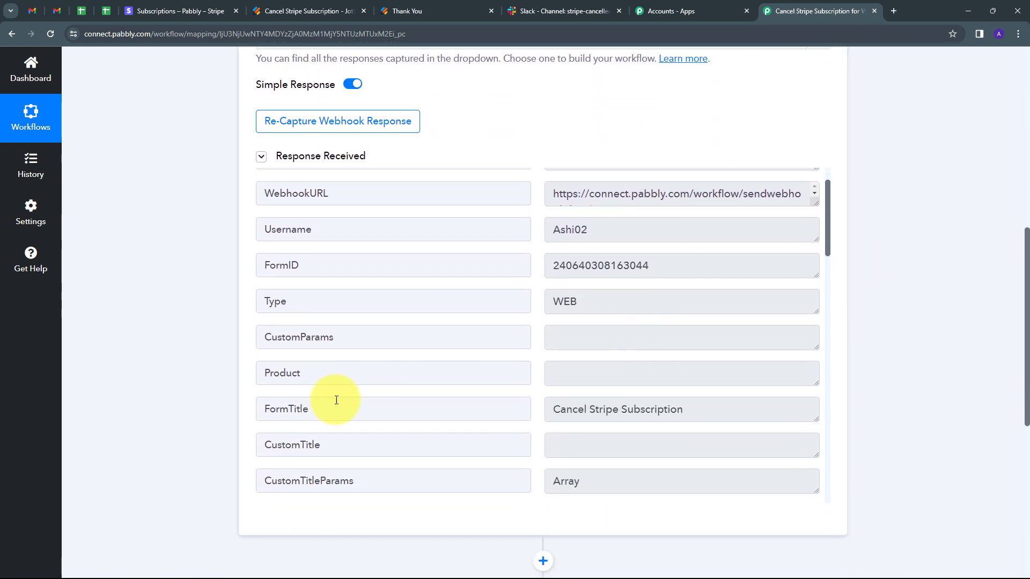
{"action": "left_click_drag", "start_coordinate": [700, 401], "coordinate": [547, 411]}
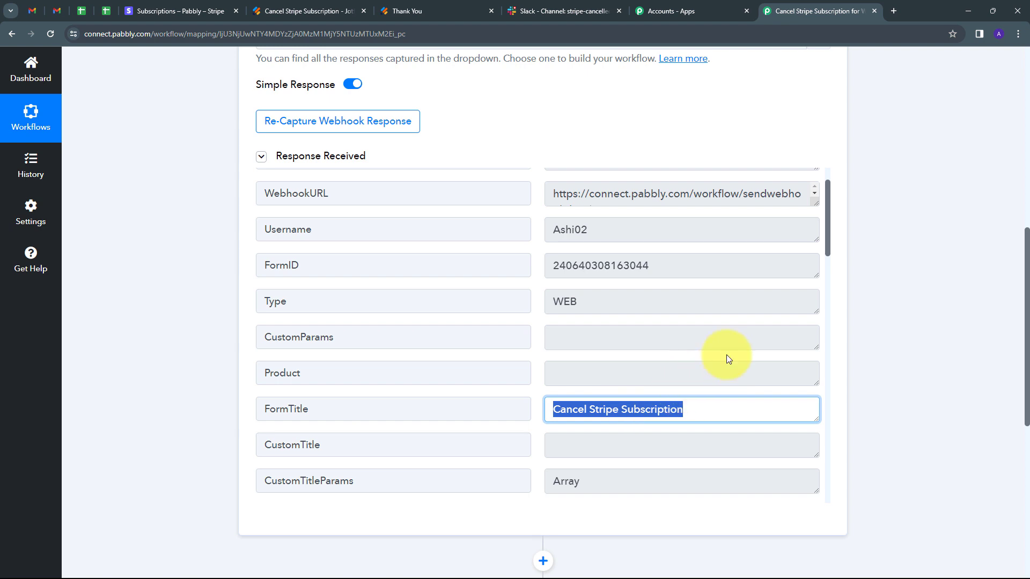
{"action": "scroll", "coordinate": [726, 356], "scroll_direction": "down", "scroll_amount": 3}
{"action": "scroll", "coordinate": [725, 357], "scroll_direction": "down", "scroll_amount": 3}
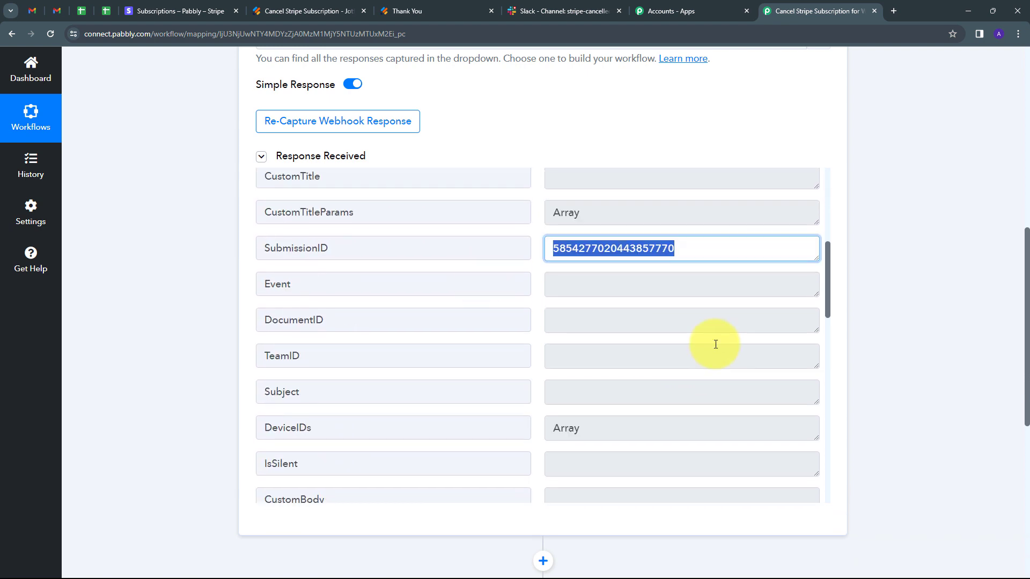
{"action": "scroll", "coordinate": [715, 344], "scroll_direction": "down", "scroll_amount": 6}
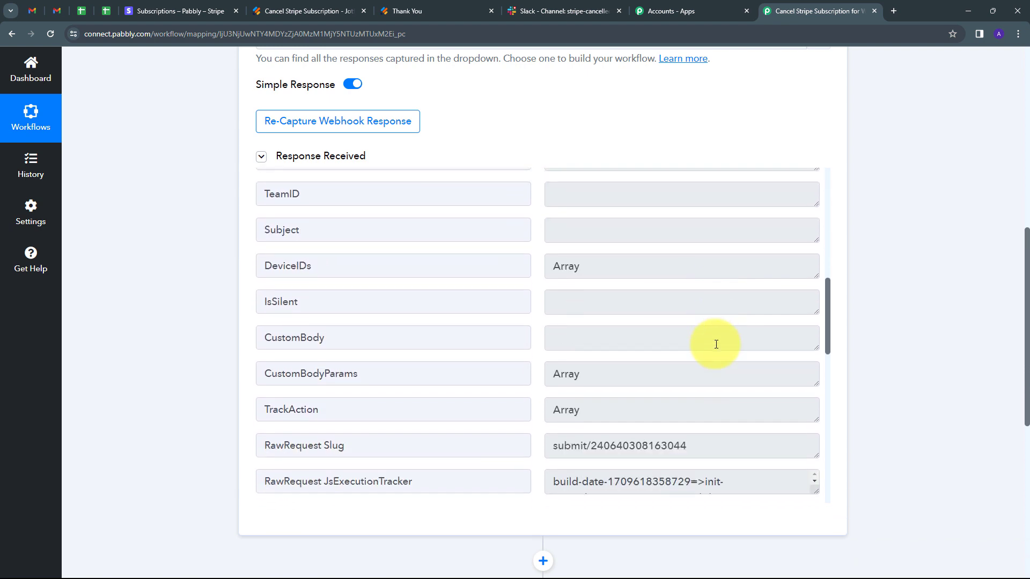
{"action": "scroll", "coordinate": [665, 357], "scroll_direction": "down", "scroll_amount": 3}
{"action": "left_click_drag", "start_coordinate": [623, 268], "coordinate": [368, 310]}
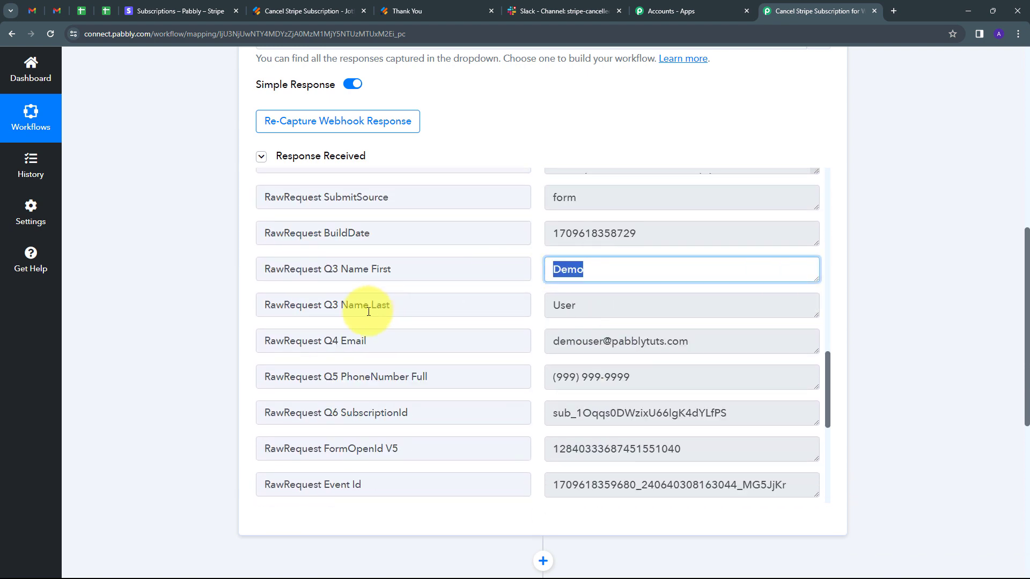
{"action": "left_click_drag", "start_coordinate": [626, 311], "coordinate": [365, 323]}
{"action": "left_click_drag", "start_coordinate": [713, 359], "coordinate": [470, 357]}
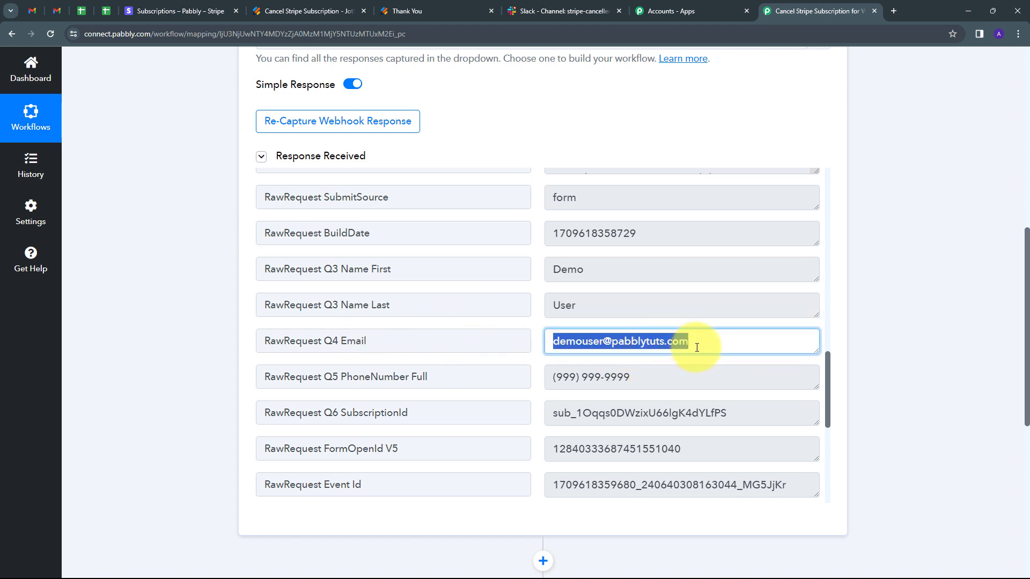
{"action": "left_click_drag", "start_coordinate": [660, 371], "coordinate": [460, 370]}
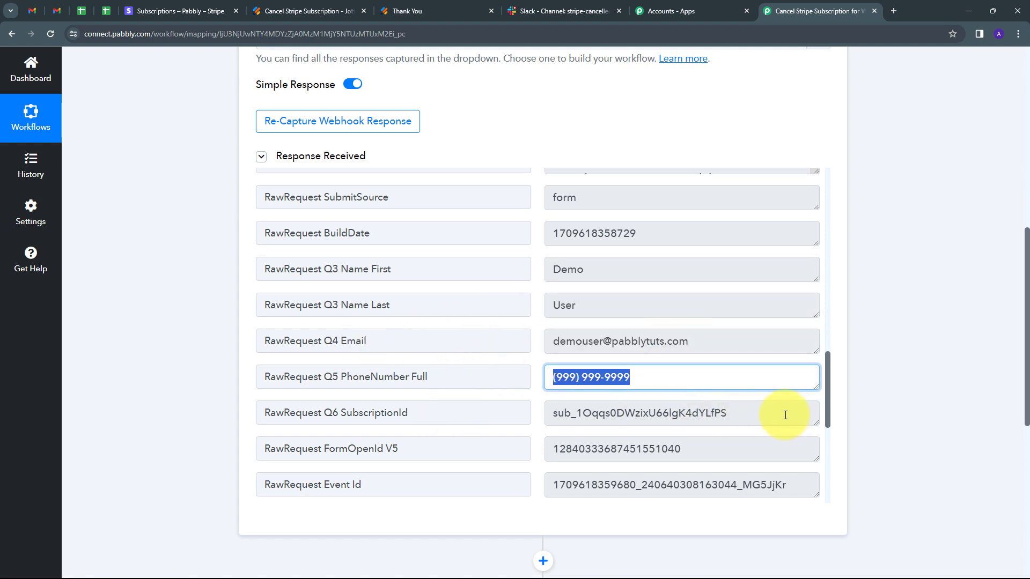
{"action": "left_click_drag", "start_coordinate": [785, 415], "coordinate": [395, 409]}
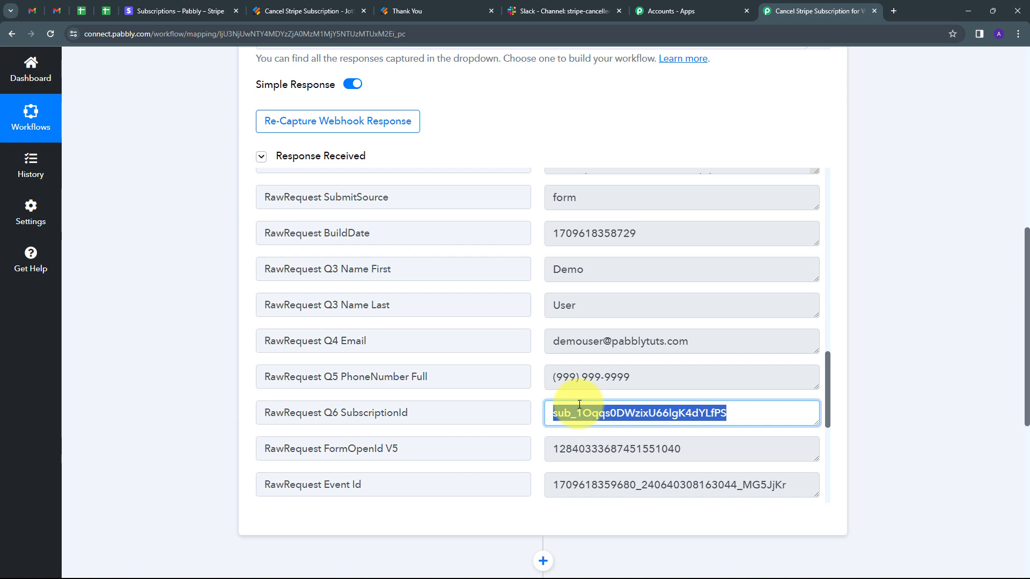
- Set the workflow's second step to the Stripe app with the Cancel a Subscription action event
{"action": "scroll", "coordinate": [669, 340], "scroll_direction": "down", "scroll_amount": 4}
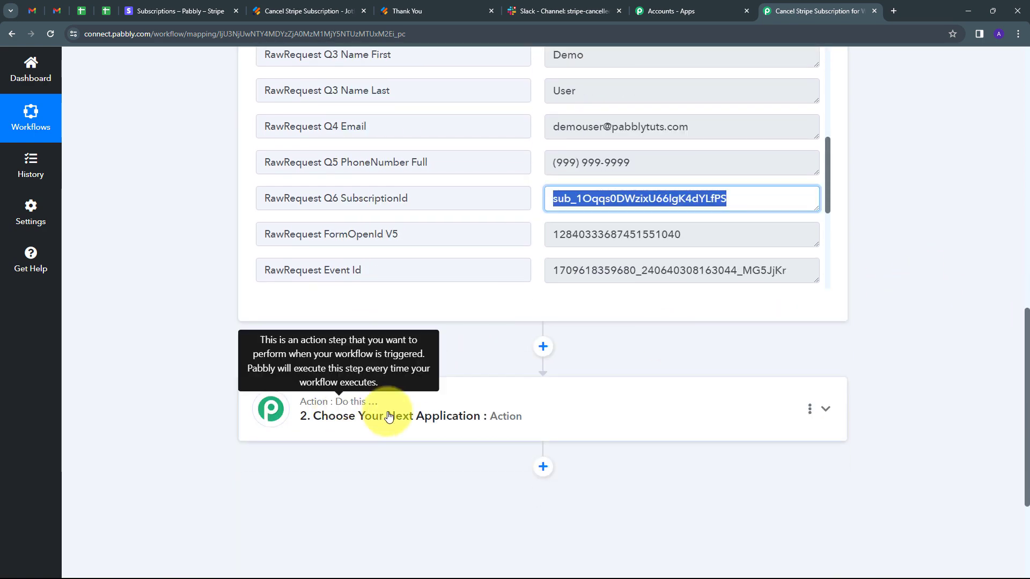
{"action": "left_click", "coordinate": [485, 418]}
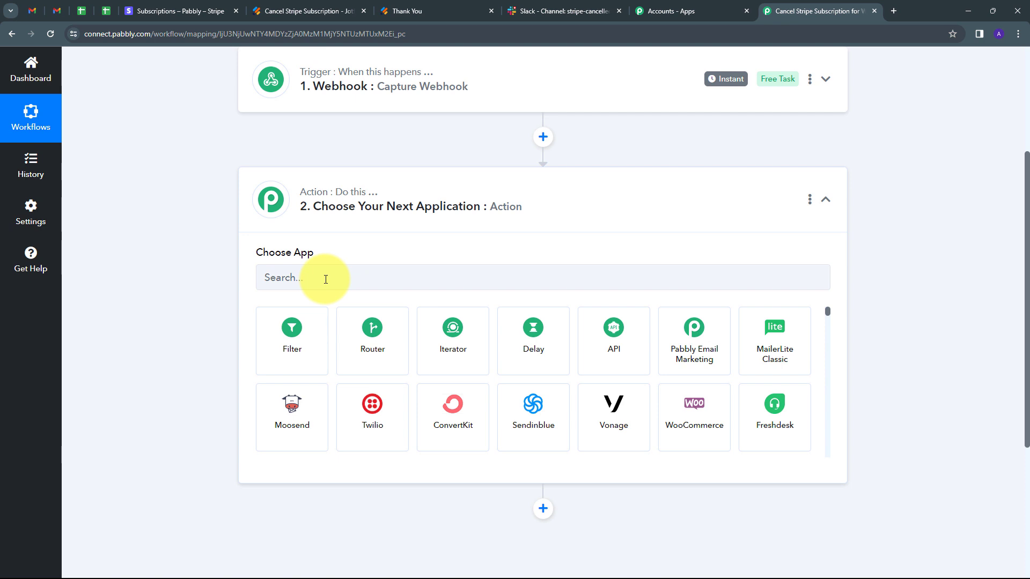
{"action": "left_click", "coordinate": [326, 279]}
{"action": "type", "text": "Stripe"}
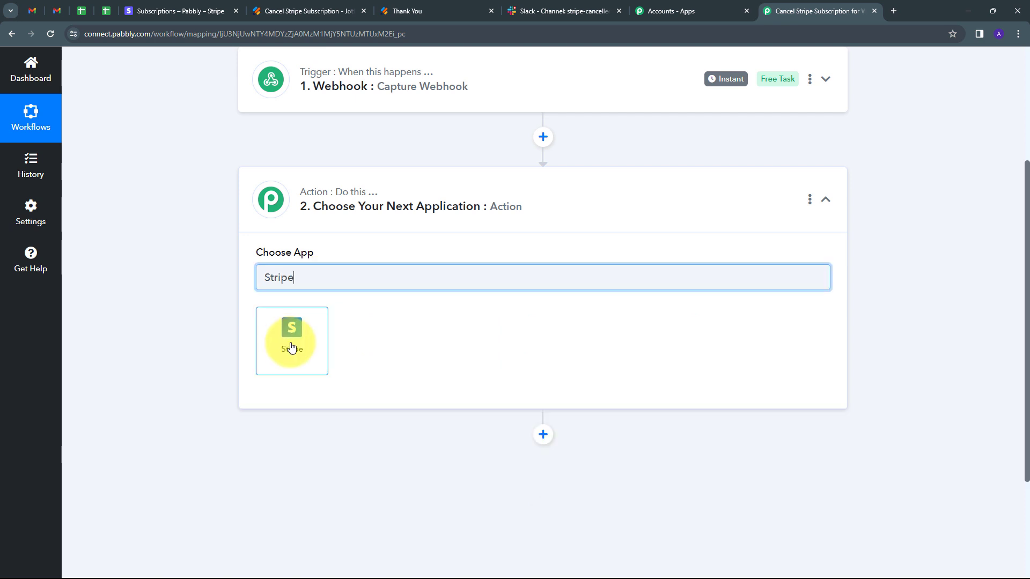
{"action": "left_click", "coordinate": [292, 342]}
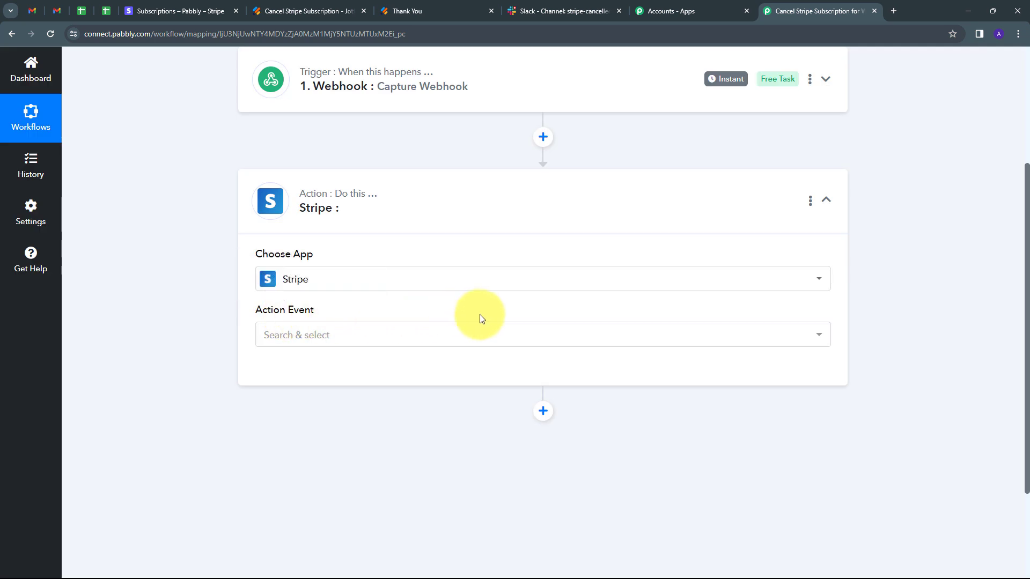
{"action": "left_click", "coordinate": [451, 336]}
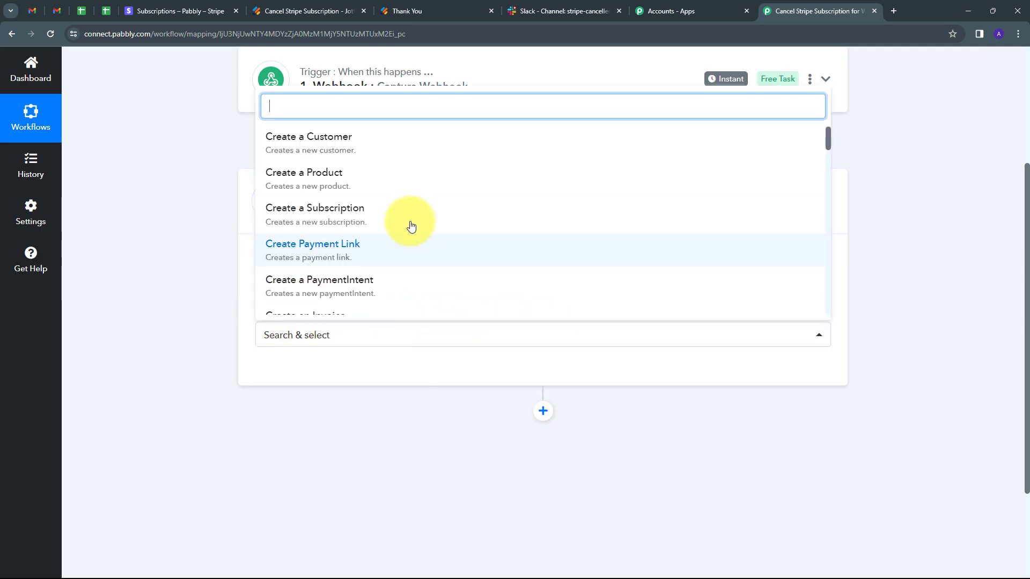
{"action": "scroll", "coordinate": [409, 223], "scroll_direction": "down", "scroll_amount": 10}
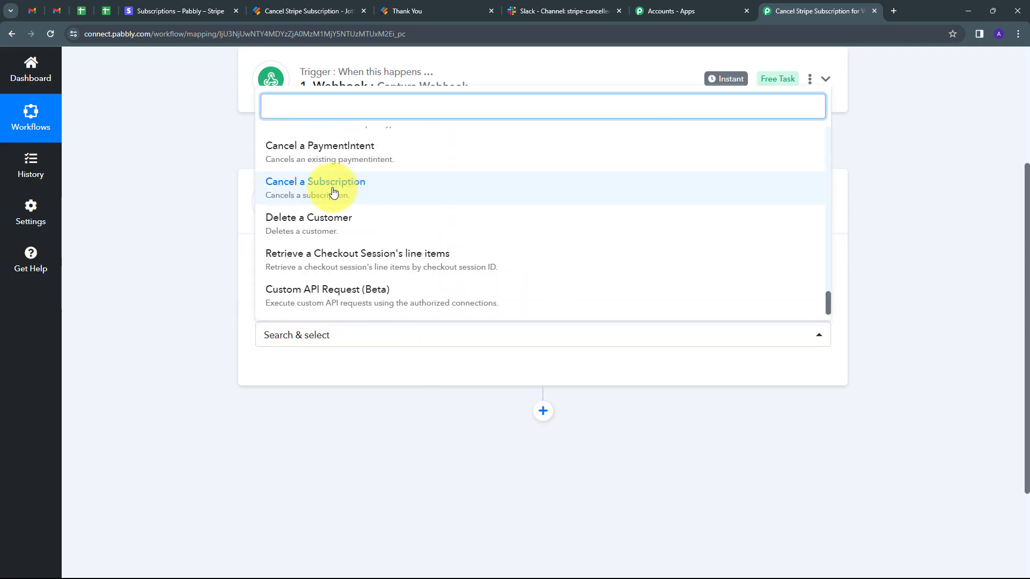
{"action": "left_click", "coordinate": [325, 192]}
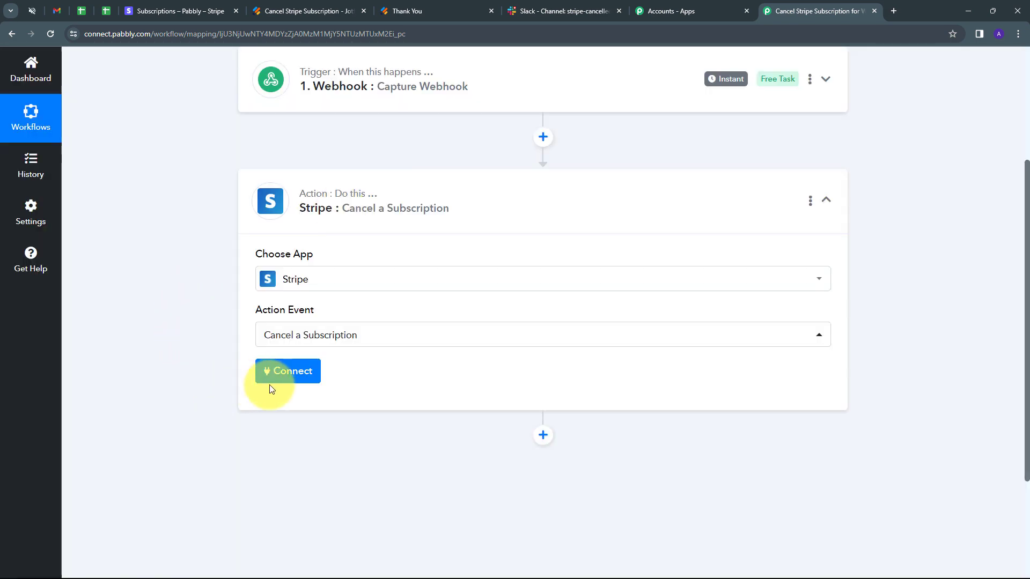
- Start adding a new Stripe connection for the action, and open the developer API keys page in the Stripe dashboard
{"action": "left_click", "coordinate": [280, 375]}
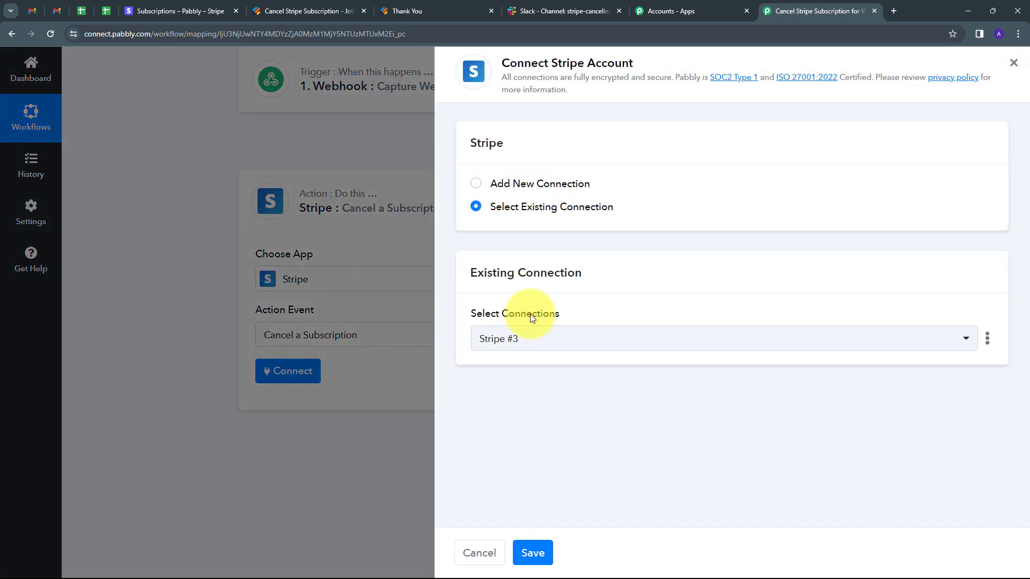
{"action": "left_click", "coordinate": [514, 184]}
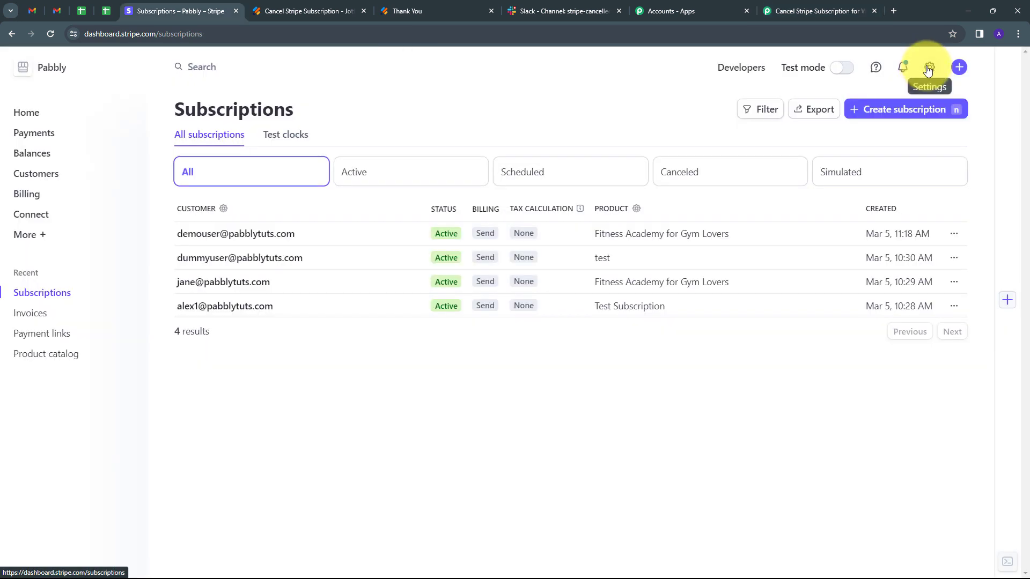
{"action": "left_click", "coordinate": [929, 67]}
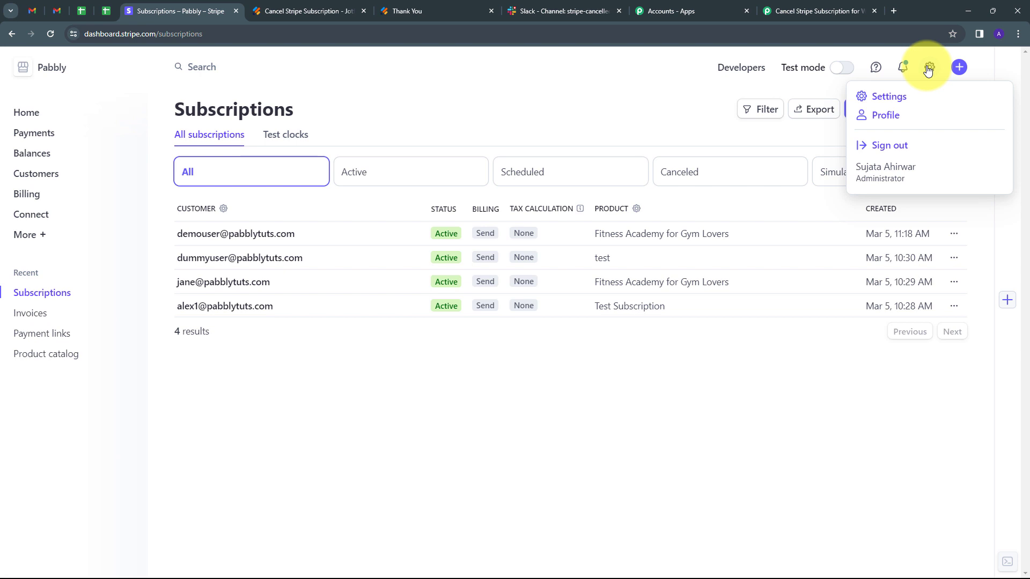
{"action": "left_click", "coordinate": [884, 102]}
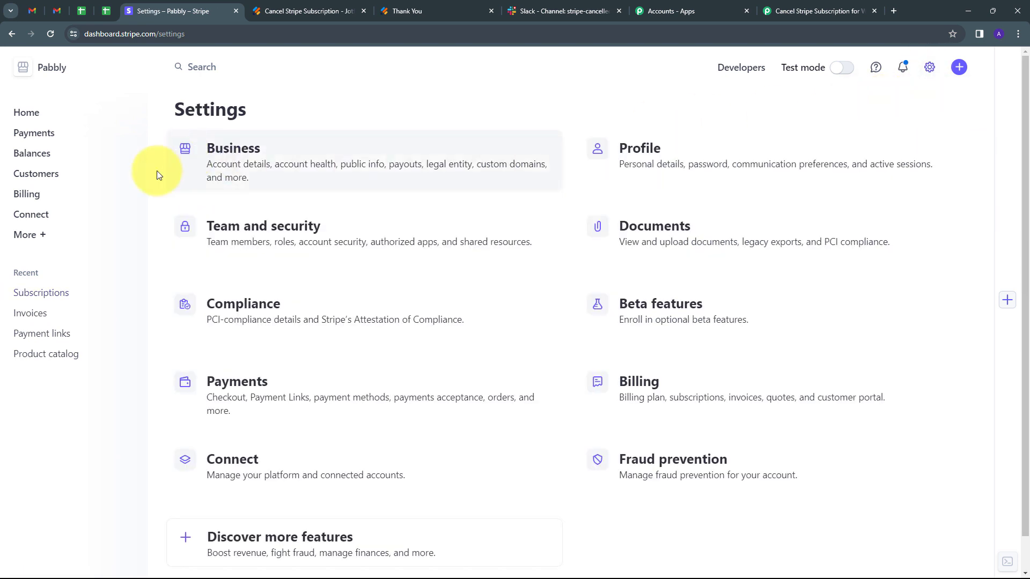
{"action": "left_click", "coordinate": [745, 71]}
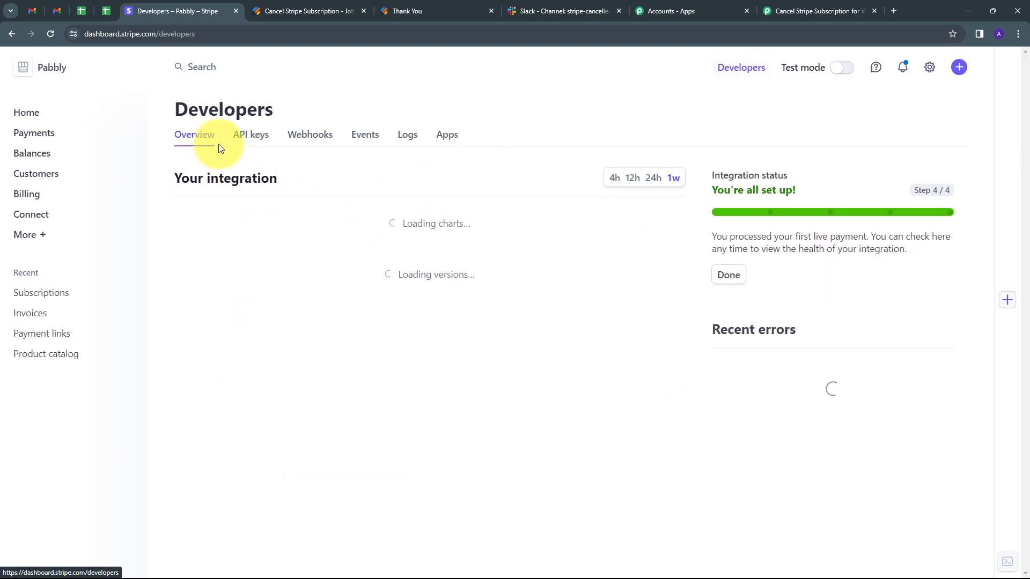
{"action": "left_click", "coordinate": [251, 139]}
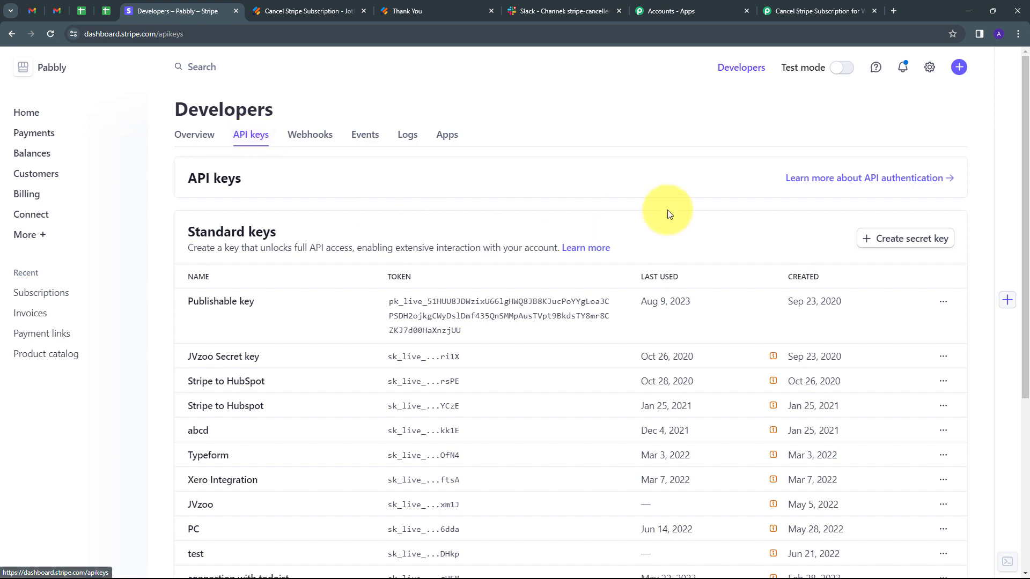
- Create a new Stripe secret key named "Demo Key" and copy it to the clipboard
{"action": "left_click", "coordinate": [904, 241]}
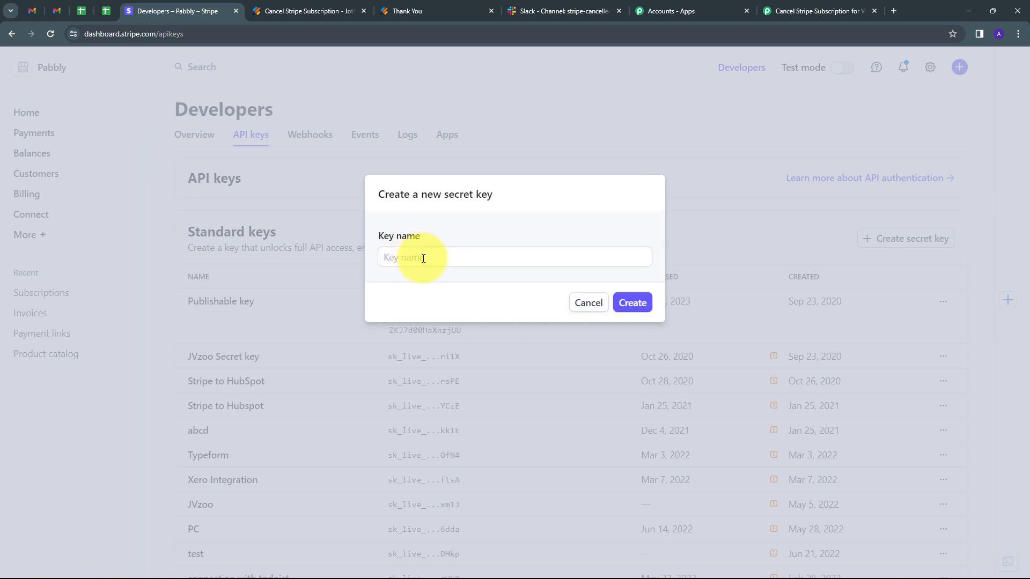
{"action": "left_click", "coordinate": [423, 258]}
{"action": "type", "text": "Demo Key"}
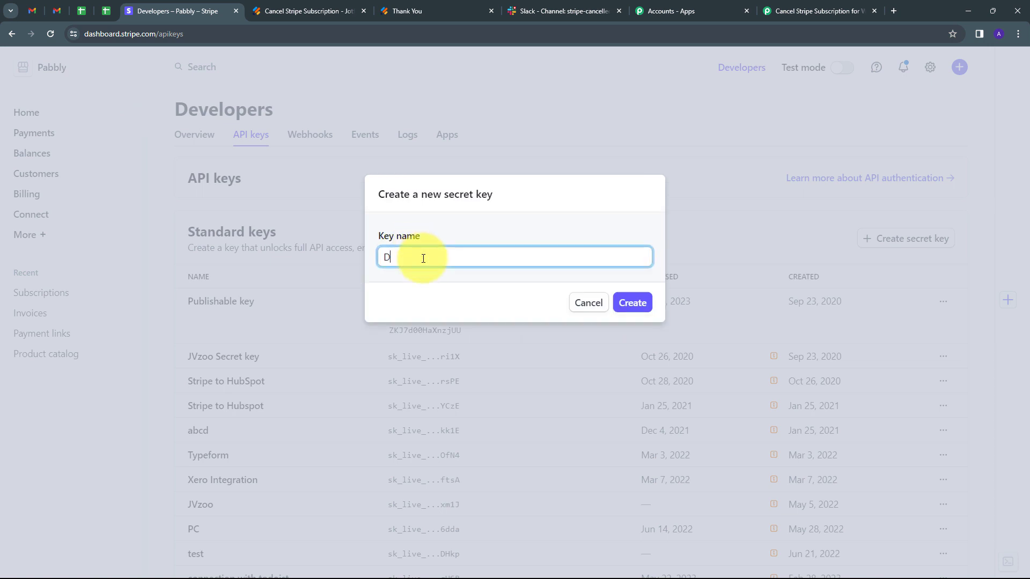
{"action": "left_click", "coordinate": [635, 303]}
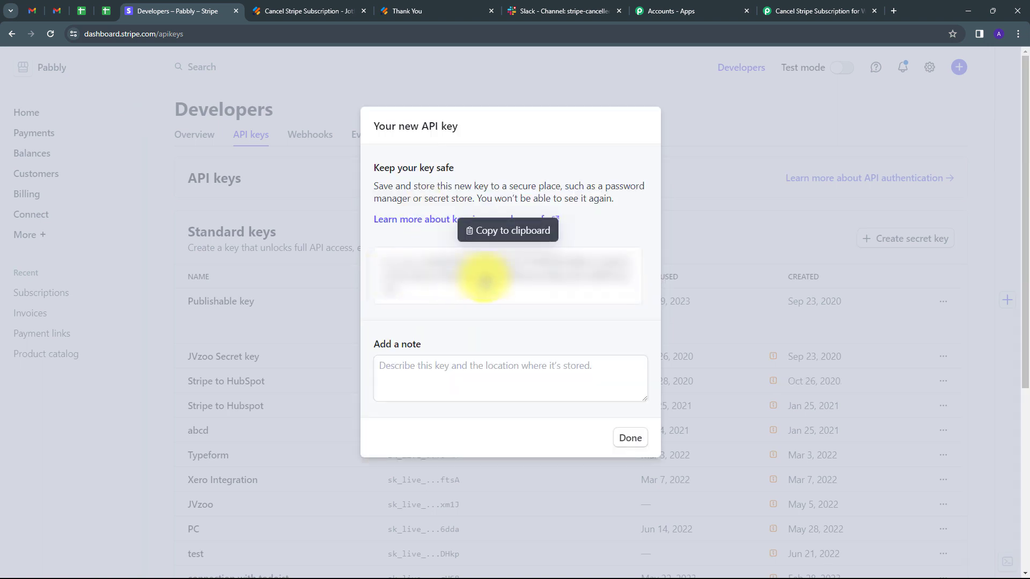
{"action": "left_click", "coordinate": [485, 280]}
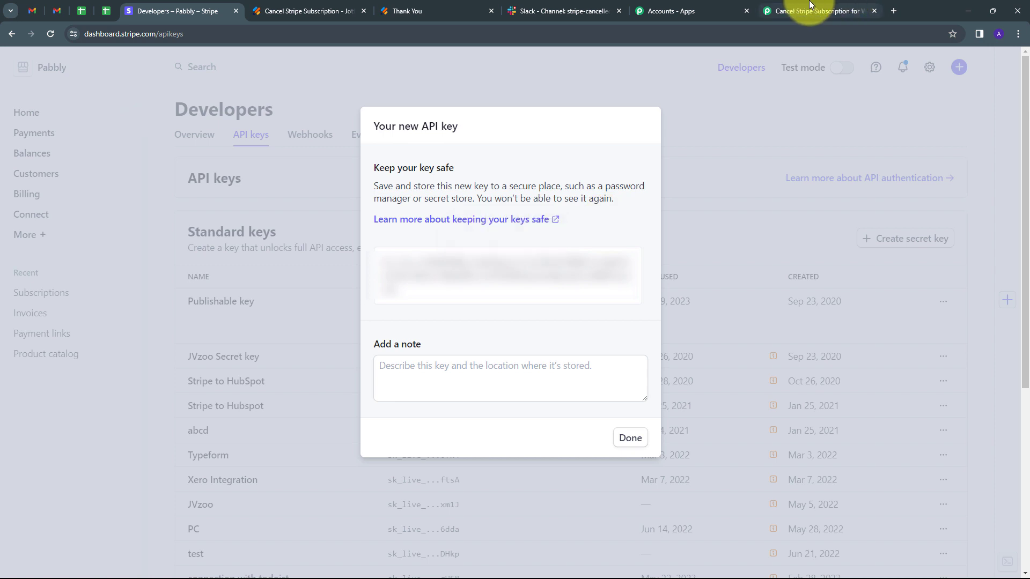
- Switch to the Pabbly Connect workflow, paste the Stripe API key as the connection's token and save the connection
{"action": "left_click", "coordinate": [810, 10]}
{"action": "left_click", "coordinate": [555, 327]}
{"action": "key", "text": "ctrl+v"}
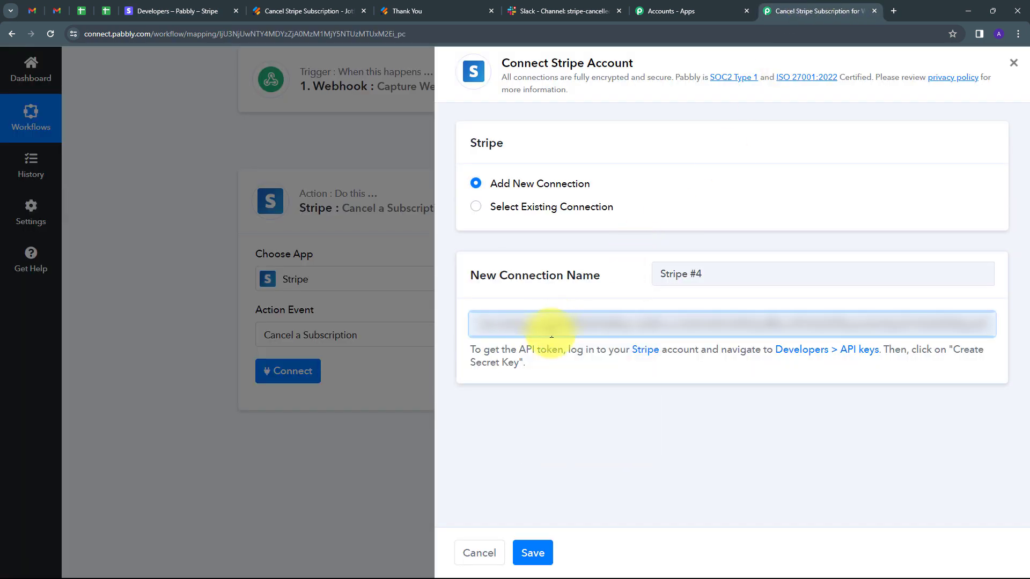
{"action": "left_click", "coordinate": [537, 553]}
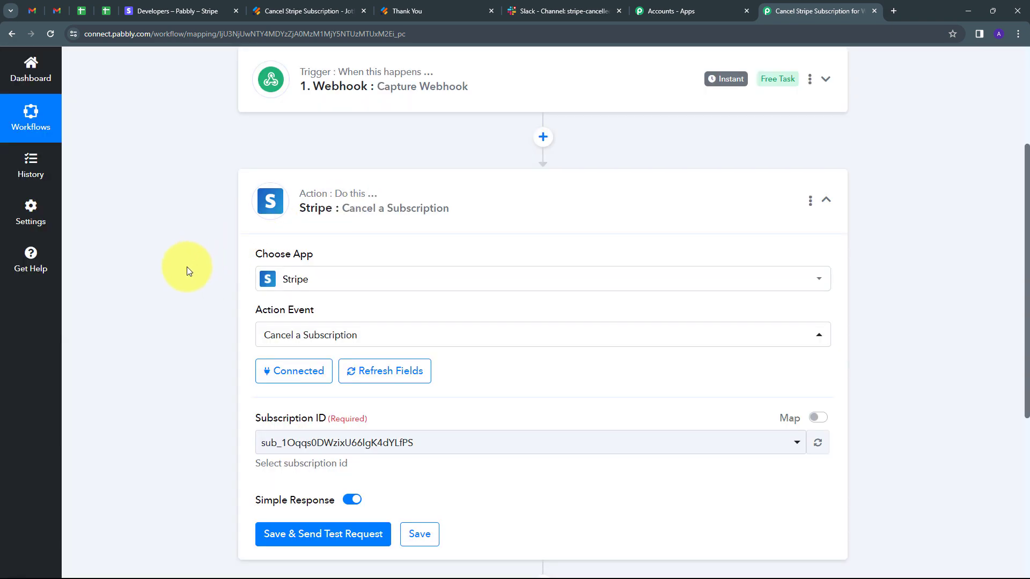
- Enable mapping for the Stripe action's Subscription ID and clear its preselected value
{"action": "scroll", "coordinate": [278, 361], "scroll_direction": "down", "scroll_amount": 1}
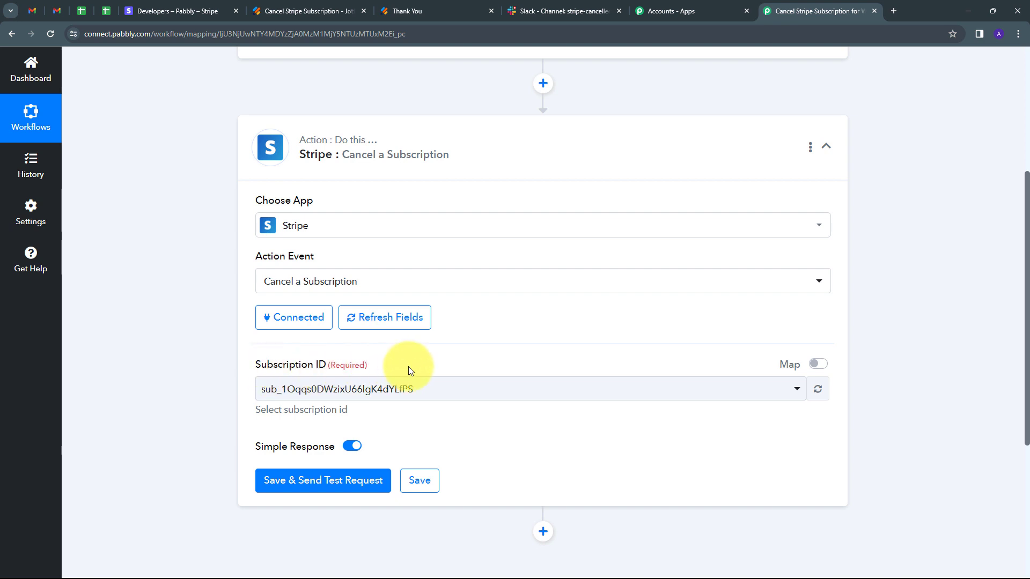
{"action": "left_click", "coordinate": [818, 364]}
{"action": "left_click_drag", "start_coordinate": [438, 389], "coordinate": [237, 409]}
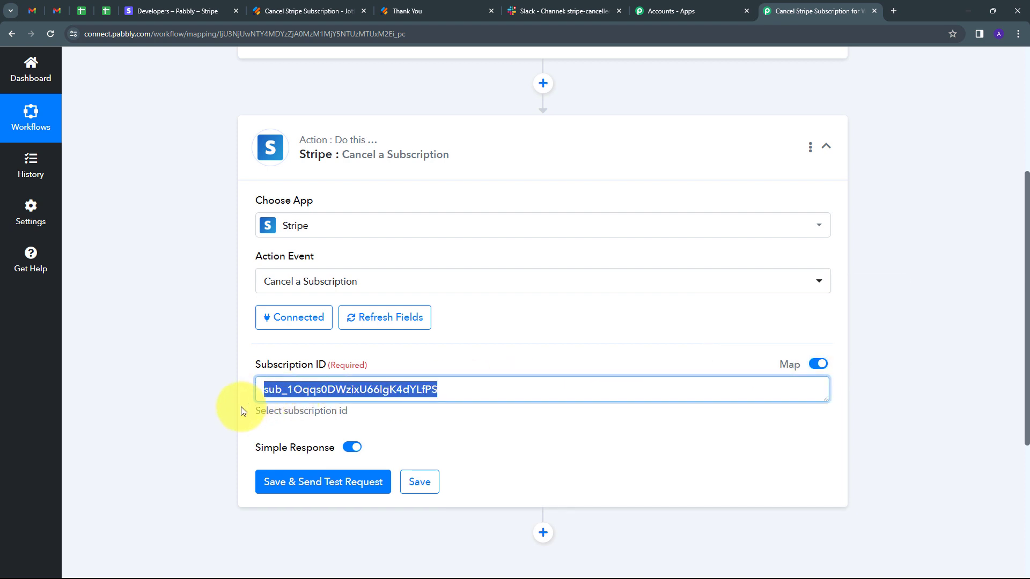
{"action": "key", "text": "BackSpace"}
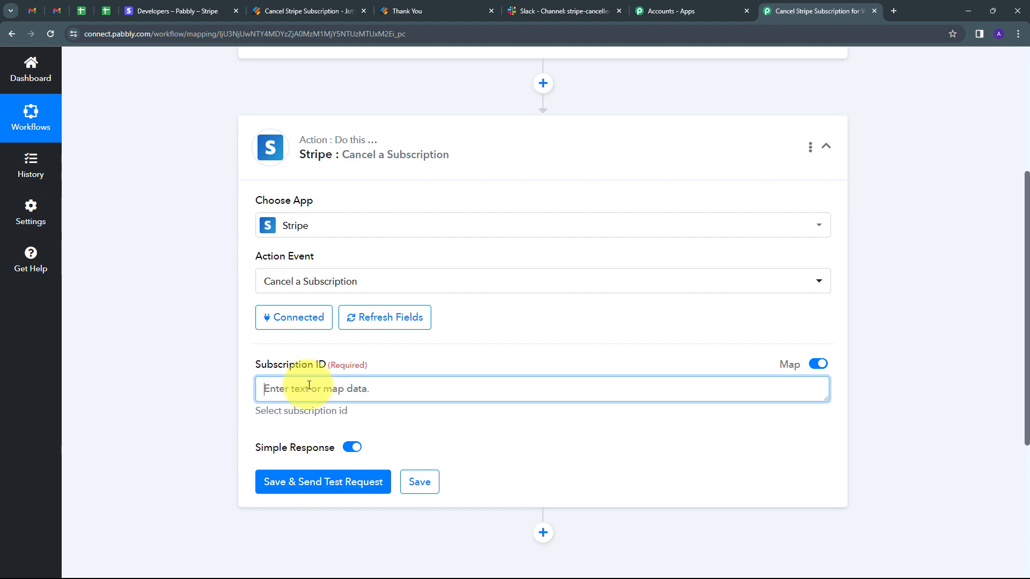
- Map the Subscription ID to the RawRequest Q6 SubscriptionId value from the Capture Webhook step
{"action": "left_click", "coordinate": [300, 390]}
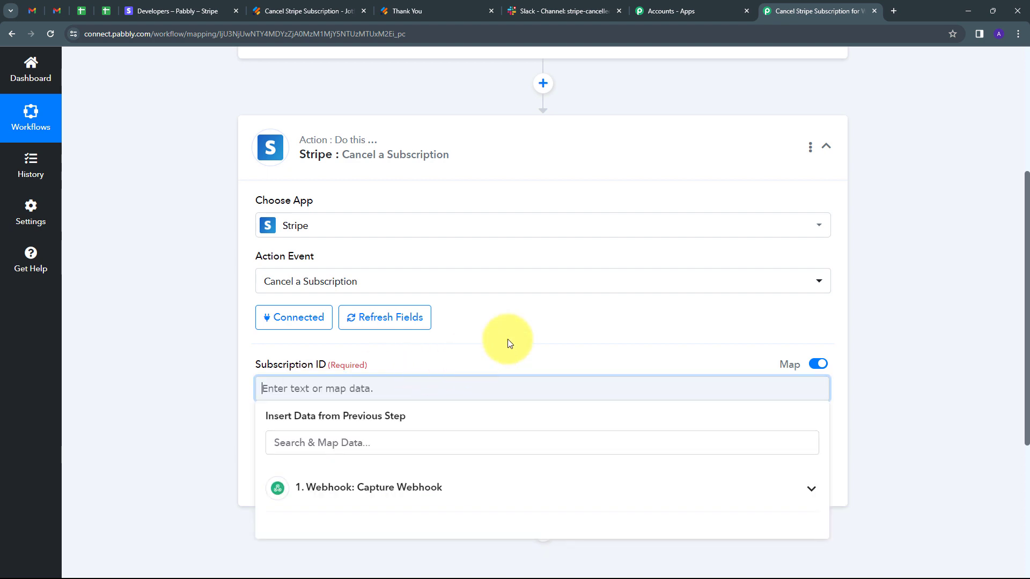
{"action": "scroll", "coordinate": [510, 343], "scroll_direction": "down", "scroll_amount": 2}
{"action": "left_click", "coordinate": [511, 388]}
{"action": "scroll", "coordinate": [494, 466], "scroll_direction": "down", "scroll_amount": 10}
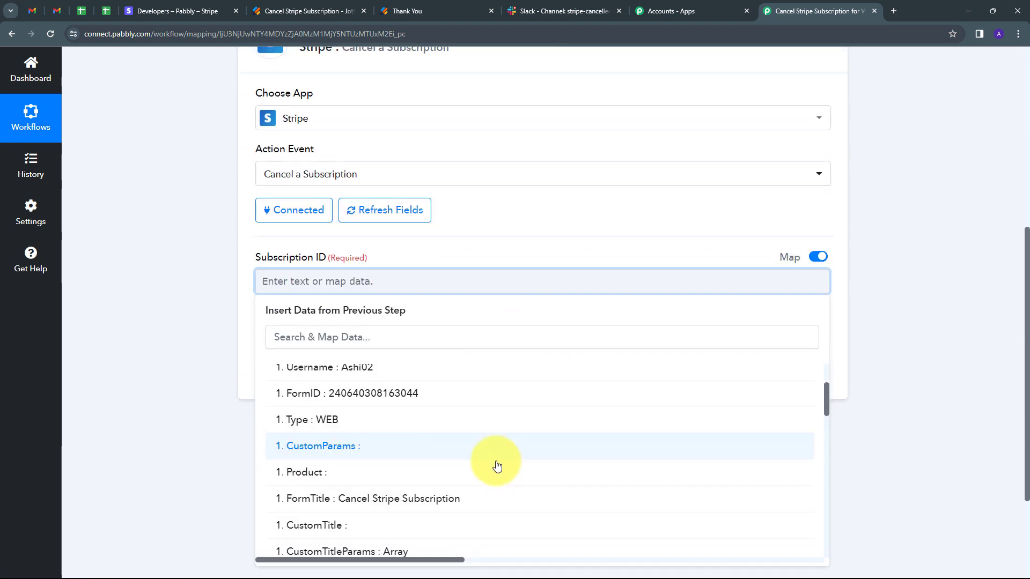
{"action": "scroll", "coordinate": [414, 447], "scroll_direction": "down", "scroll_amount": 2}
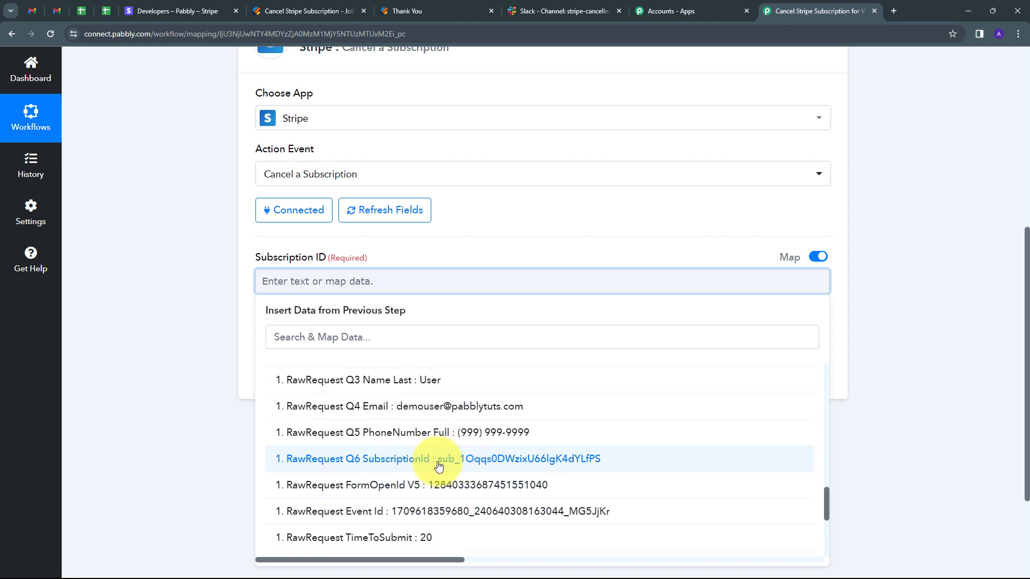
{"action": "left_click", "coordinate": [455, 460]}
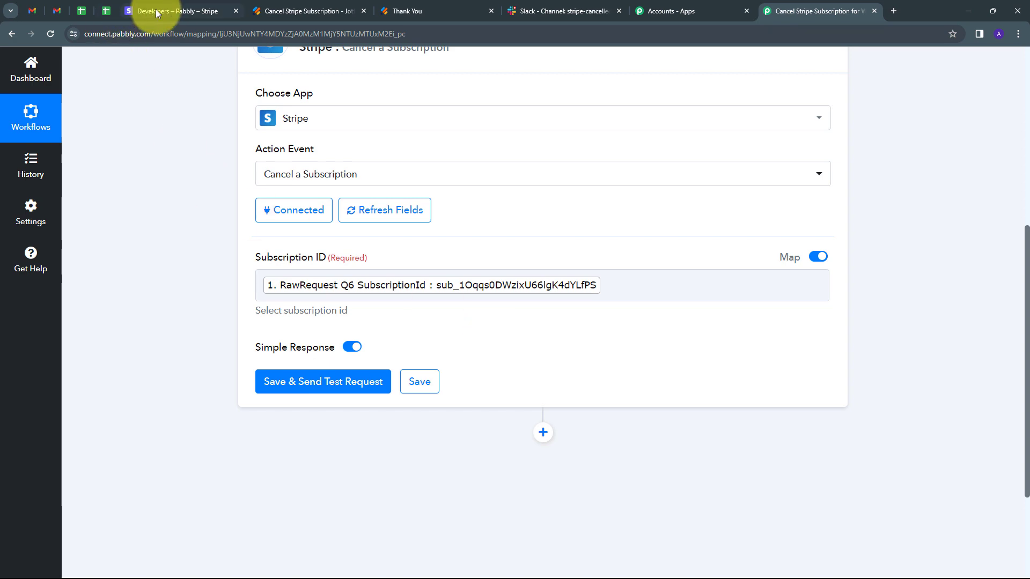
- Switch to Stripe, dismiss the new API key dialog and check the test customer's status in the subscriptions list
{"action": "left_click", "coordinate": [155, 10]}
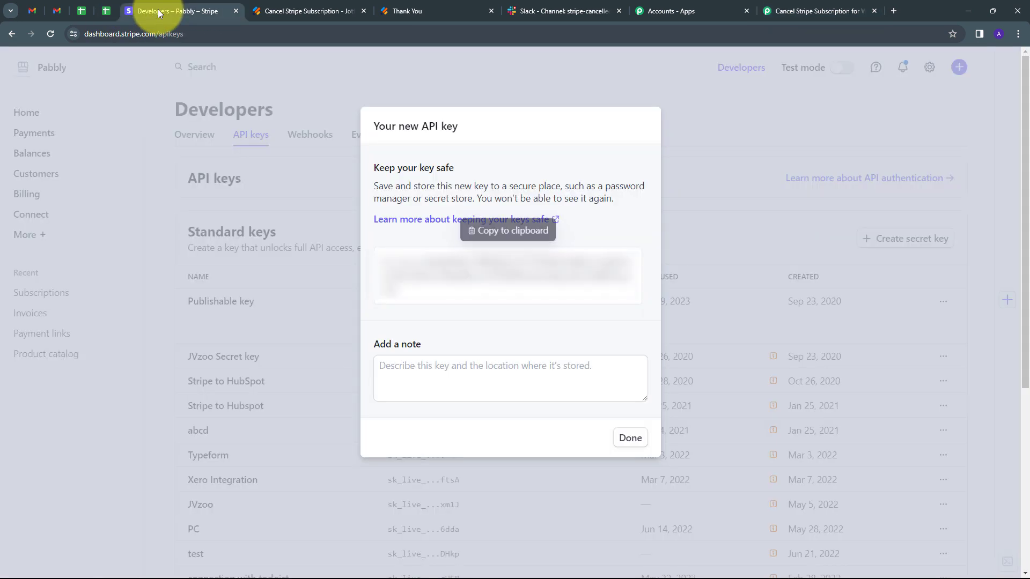
{"action": "left_click", "coordinate": [625, 434]}
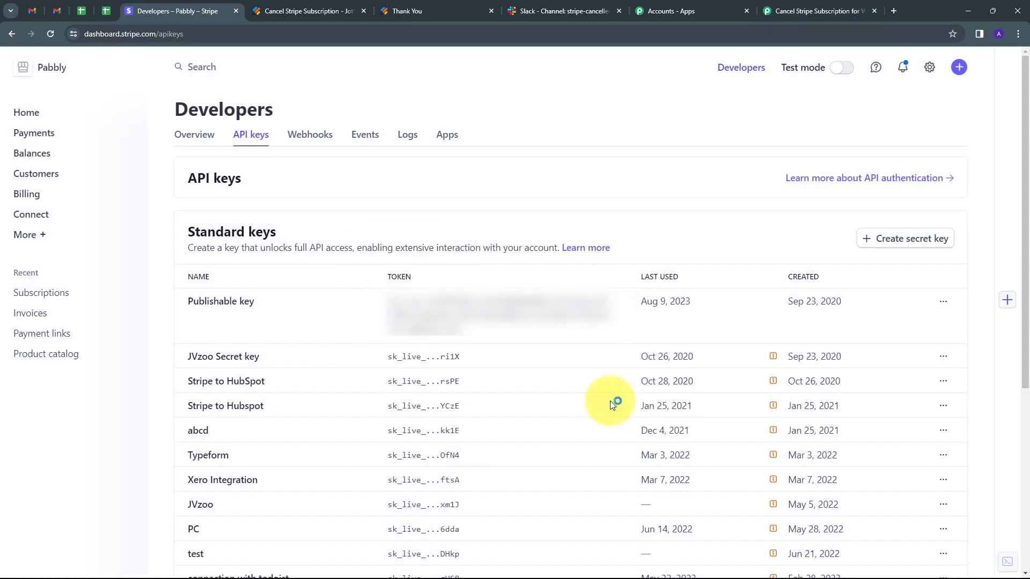
{"action": "left_click", "coordinate": [53, 294]}
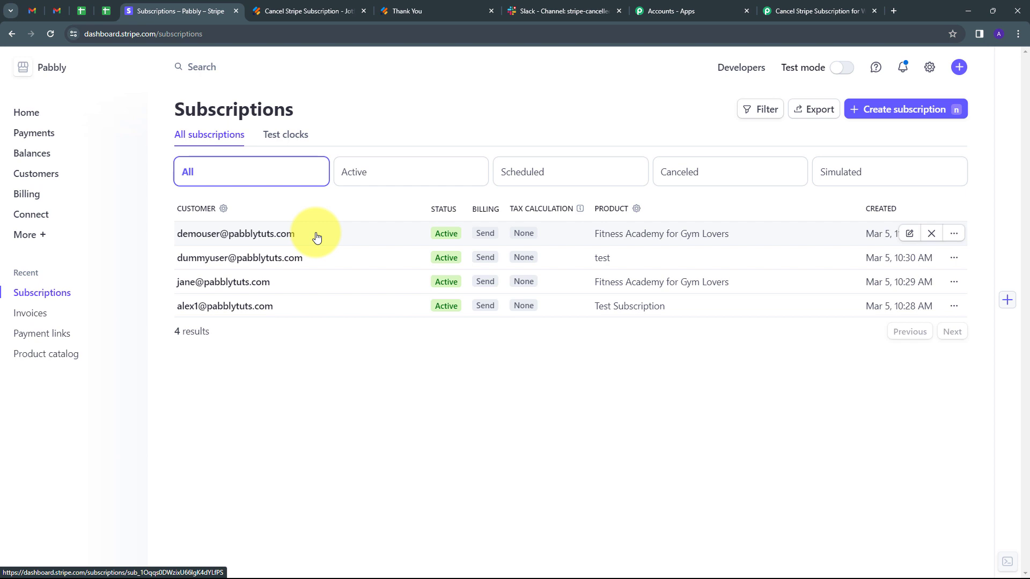
- Switch to the Pabbly Connect workflow, save and send the Stripe cancellation test request, and review the response's cancellation reason
{"action": "left_click", "coordinate": [791, 6]}
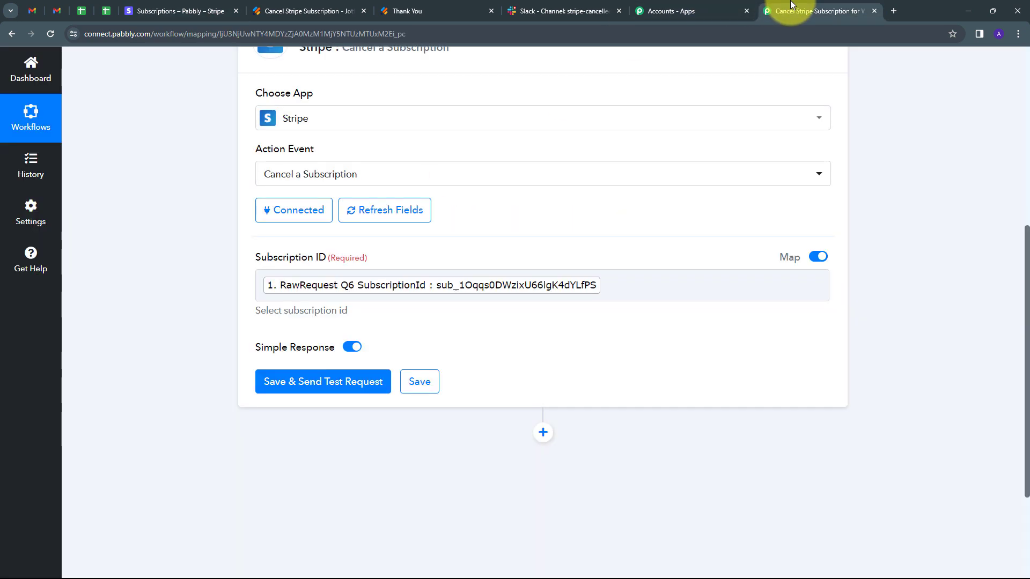
{"action": "left_click", "coordinate": [308, 382]}
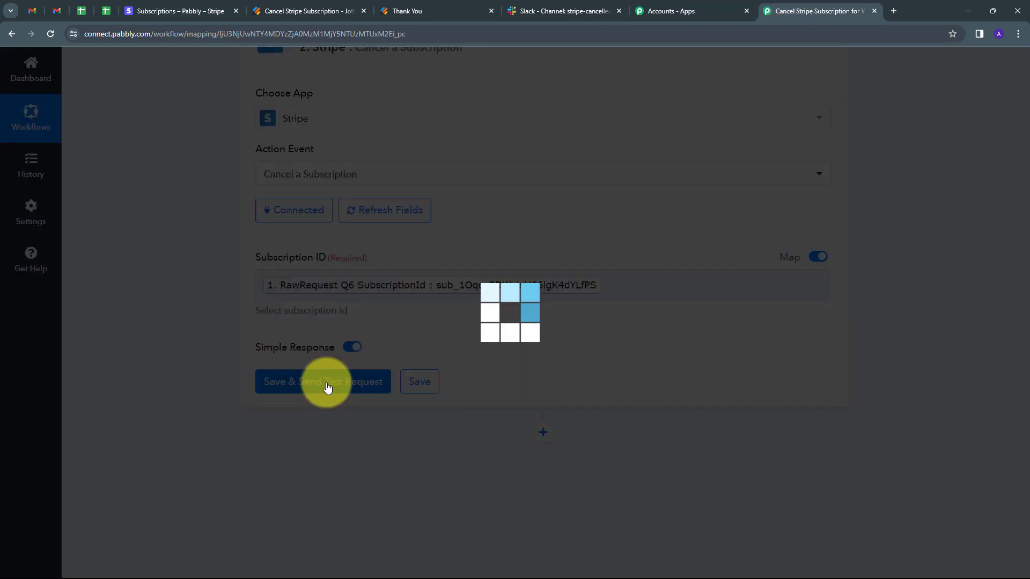
{"action": "scroll", "coordinate": [896, 341], "scroll_direction": "down", "scroll_amount": 4}
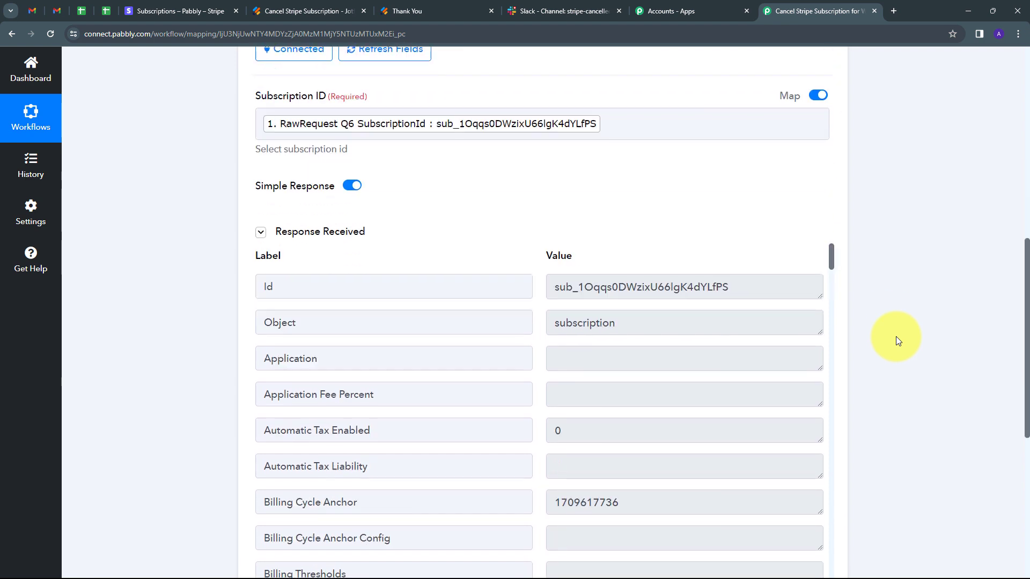
{"action": "scroll", "coordinate": [677, 305], "scroll_direction": "down", "scroll_amount": 7}
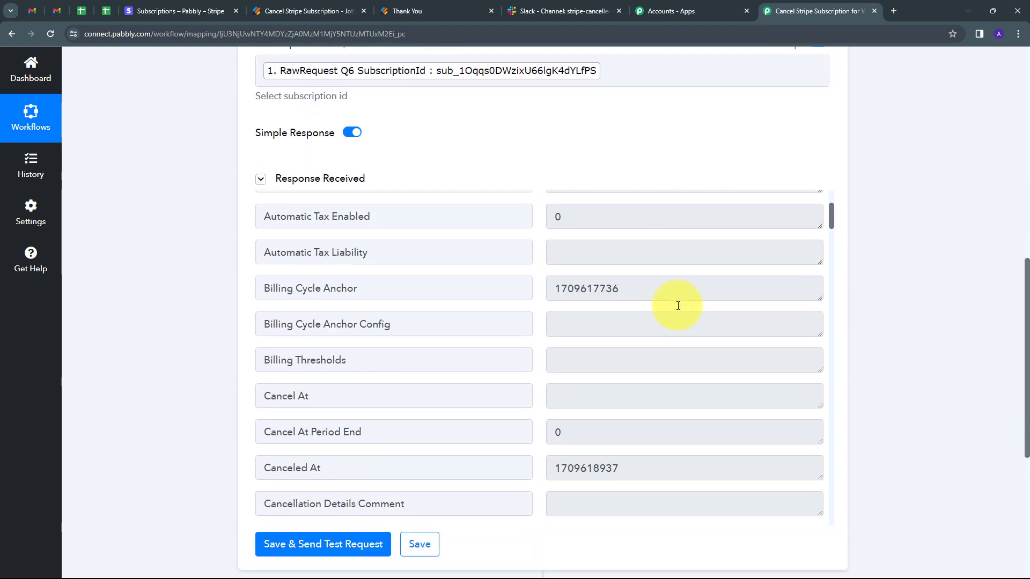
{"action": "left_click_drag", "start_coordinate": [706, 360], "coordinate": [539, 365]}
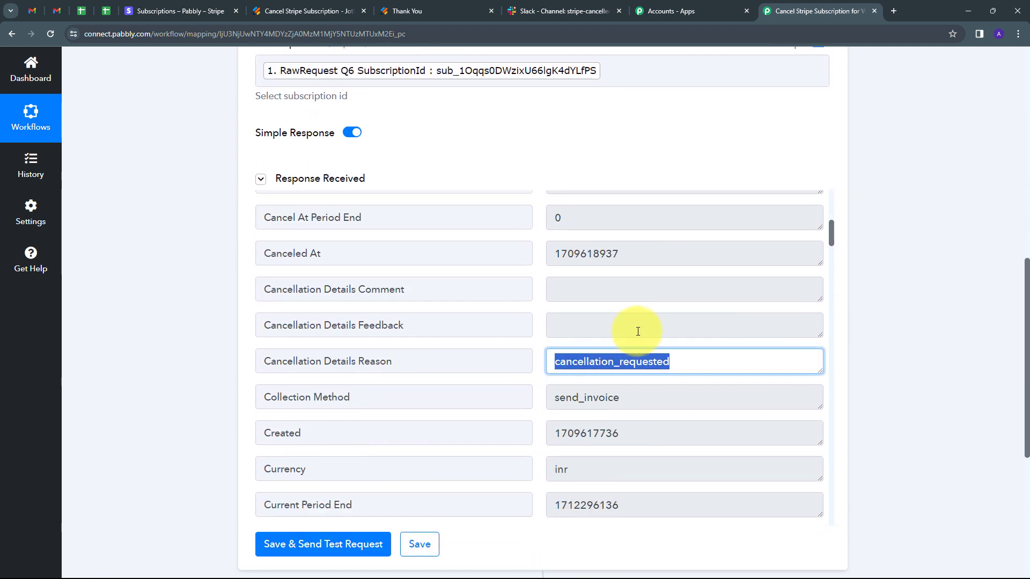
{"action": "scroll", "coordinate": [636, 330], "scroll_direction": "down", "scroll_amount": 2}
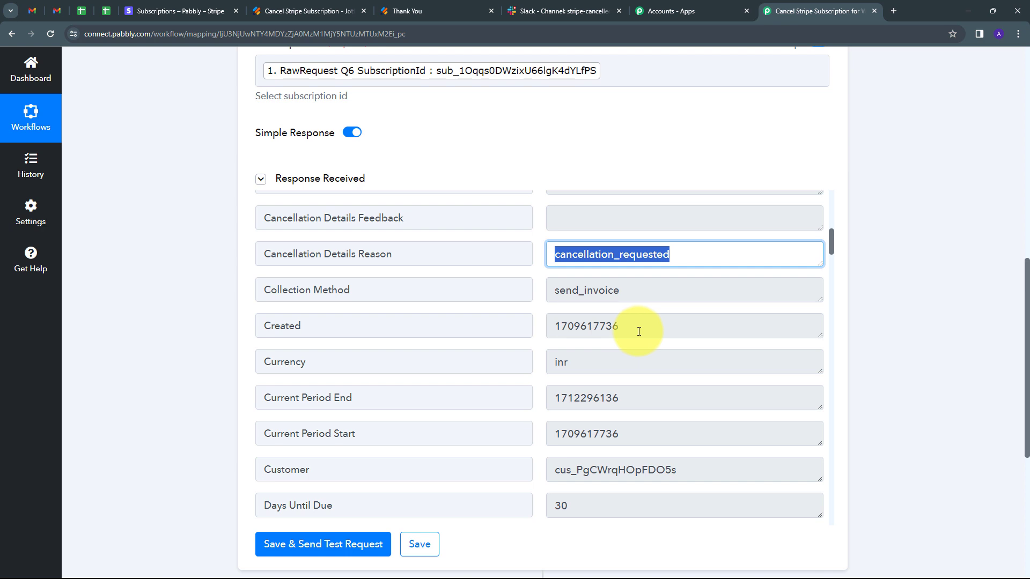
- Review the Stripe cancellation response's details, including the subscription's Status field
{"action": "scroll", "coordinate": [655, 356], "scroll_direction": "down", "scroll_amount": 7}
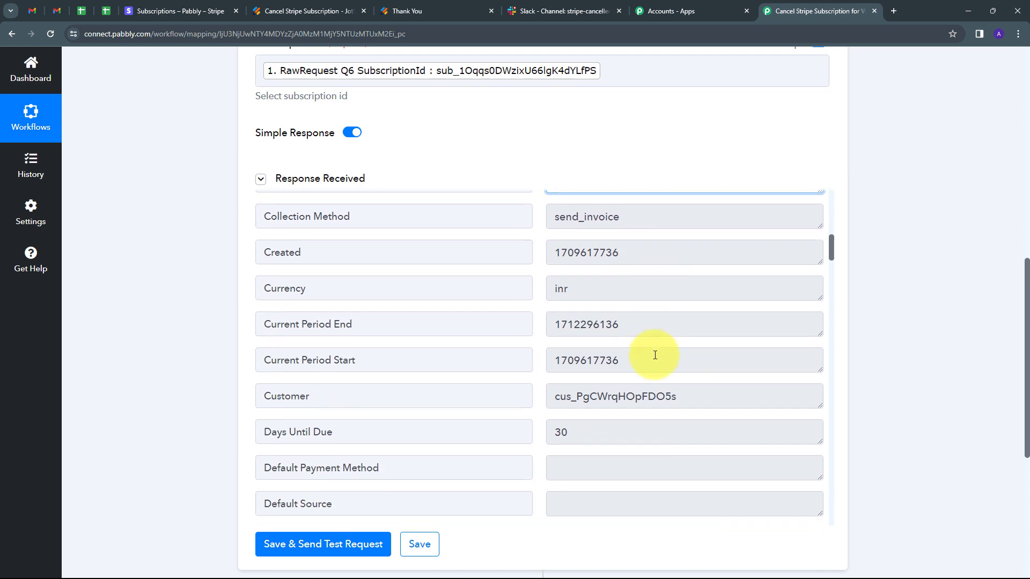
{"action": "scroll", "coordinate": [655, 356], "scroll_direction": "up", "scroll_amount": 5}
{"action": "scroll", "coordinate": [655, 354], "scroll_direction": "up", "scroll_amount": 5}
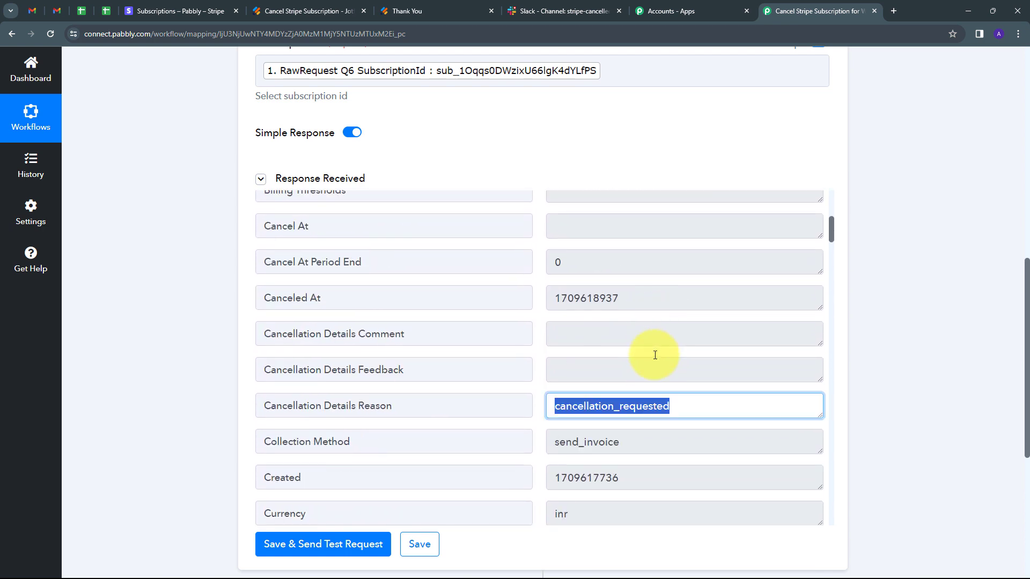
{"action": "scroll", "coordinate": [654, 355], "scroll_direction": "down", "scroll_amount": 15}
{"action": "scroll", "coordinate": [654, 355], "scroll_direction": "down", "scroll_amount": 20}
{"action": "left_click_drag", "start_coordinate": [633, 323], "coordinate": [508, 320]}
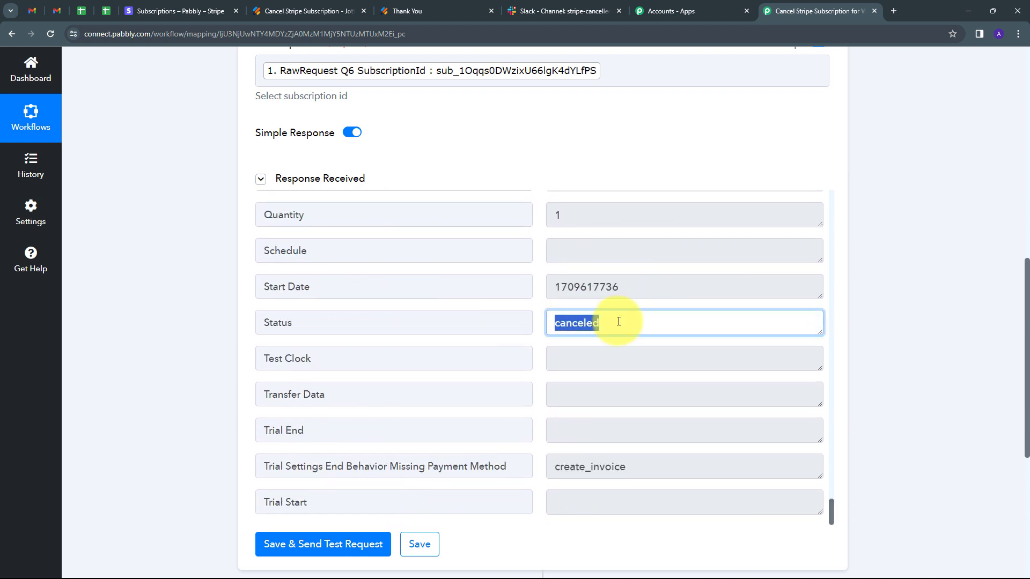
- Switch to Stripe, reload the subscriptions list to check the test customer's subscription, and return to the Pabbly Connect workflow
{"action": "left_click", "coordinate": [214, 10]}
{"action": "left_click", "coordinate": [49, 33]}
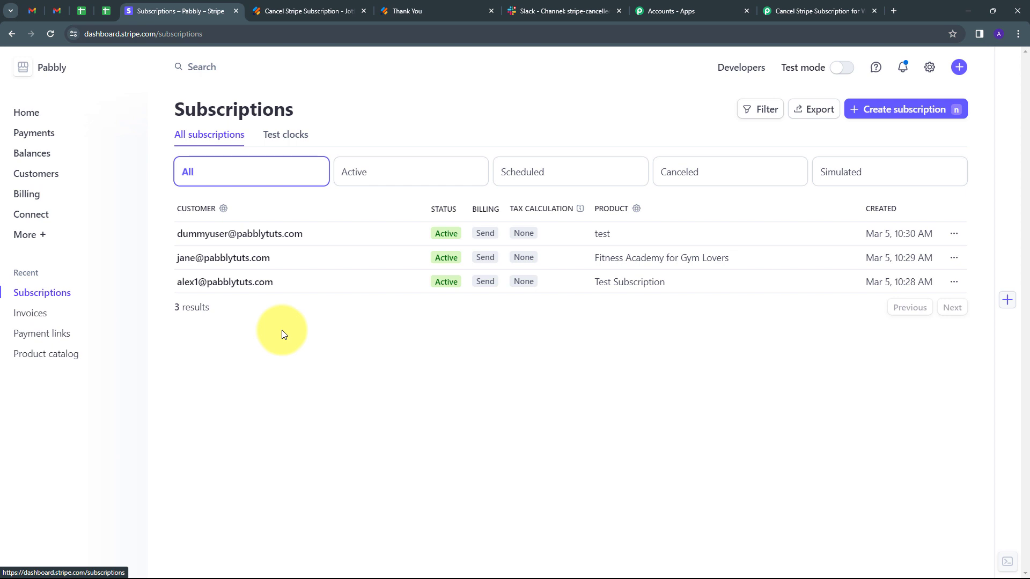
{"action": "left_click", "coordinate": [781, 10]}
{"action": "left_click", "coordinate": [909, 308]}
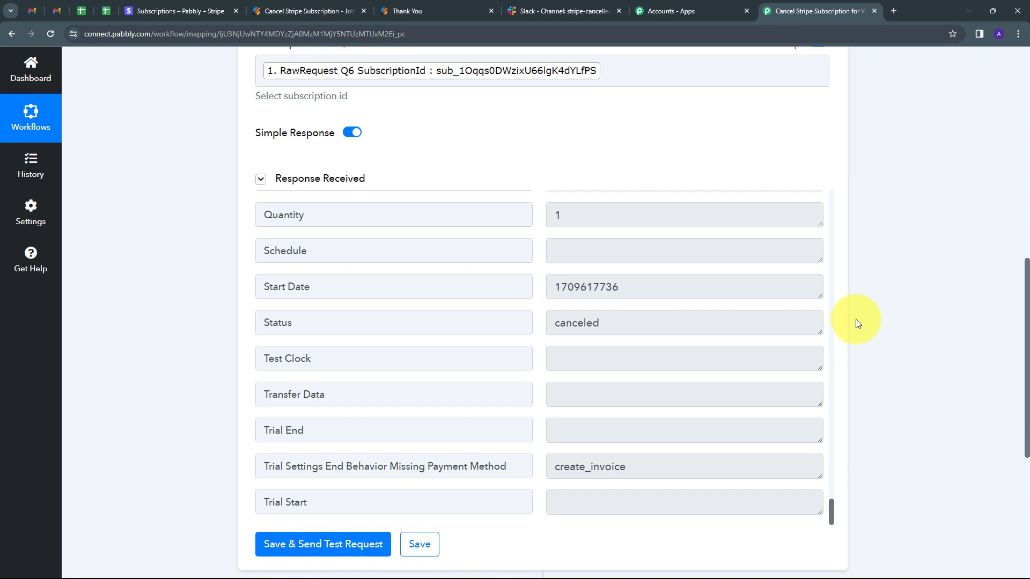
- Add a Slack action step after the Stripe step, using the Send Channel Message action event
{"action": "scroll", "coordinate": [855, 320], "scroll_direction": "down", "scroll_amount": 5}
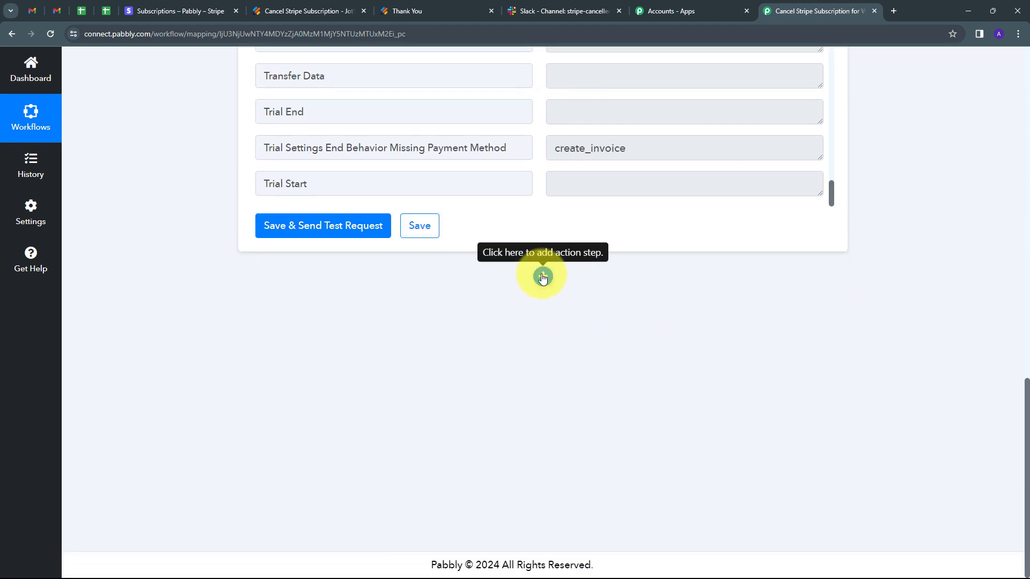
{"action": "left_click", "coordinate": [542, 279]}
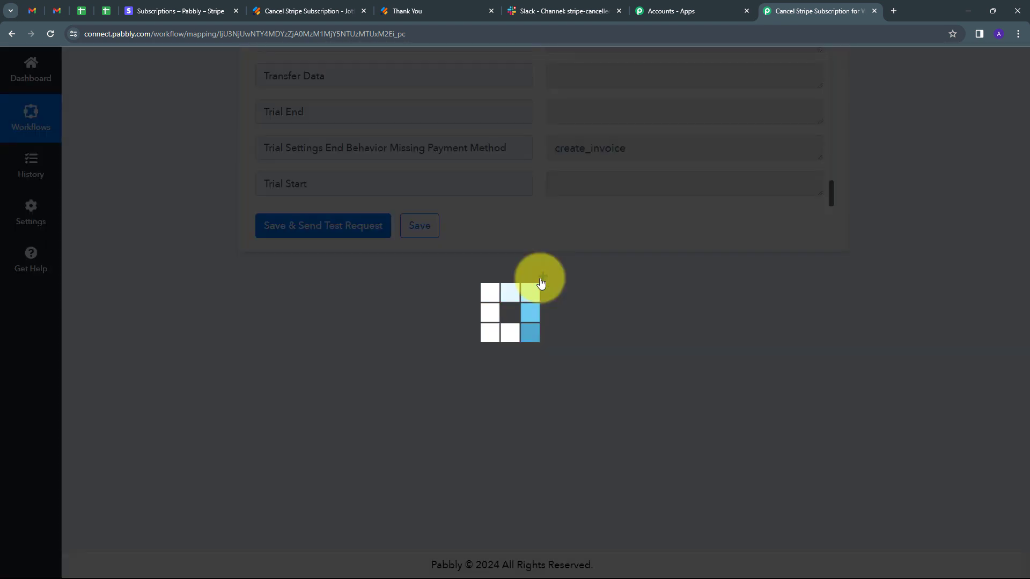
{"action": "type", "text": "slack"}
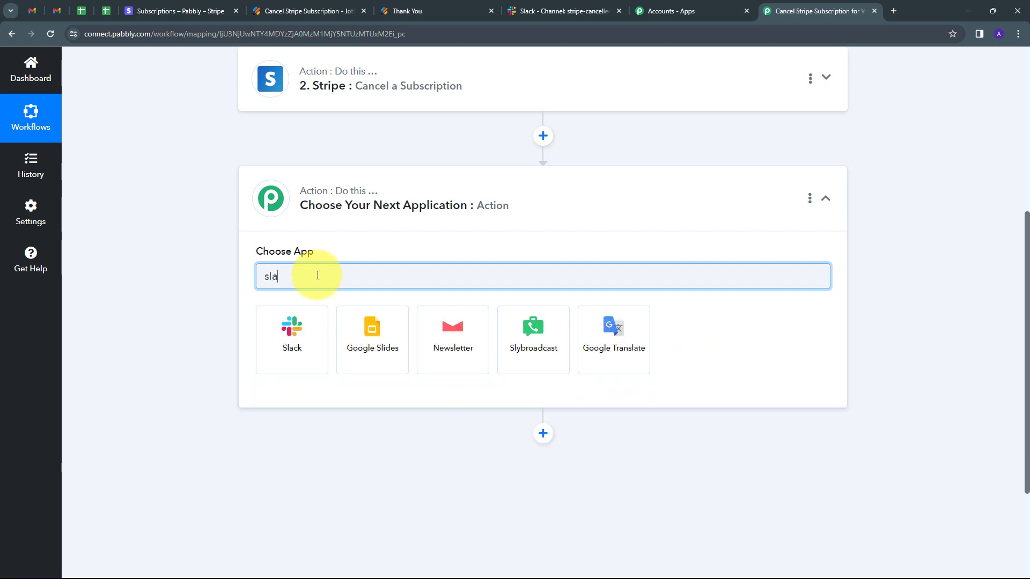
{"action": "left_click", "coordinate": [294, 343]}
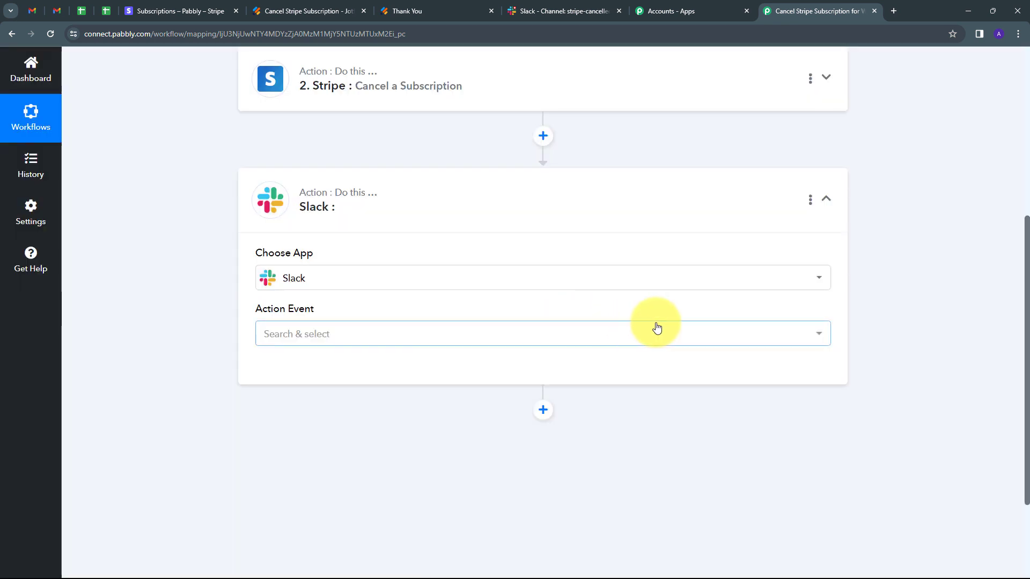
{"action": "left_click", "coordinate": [488, 331]}
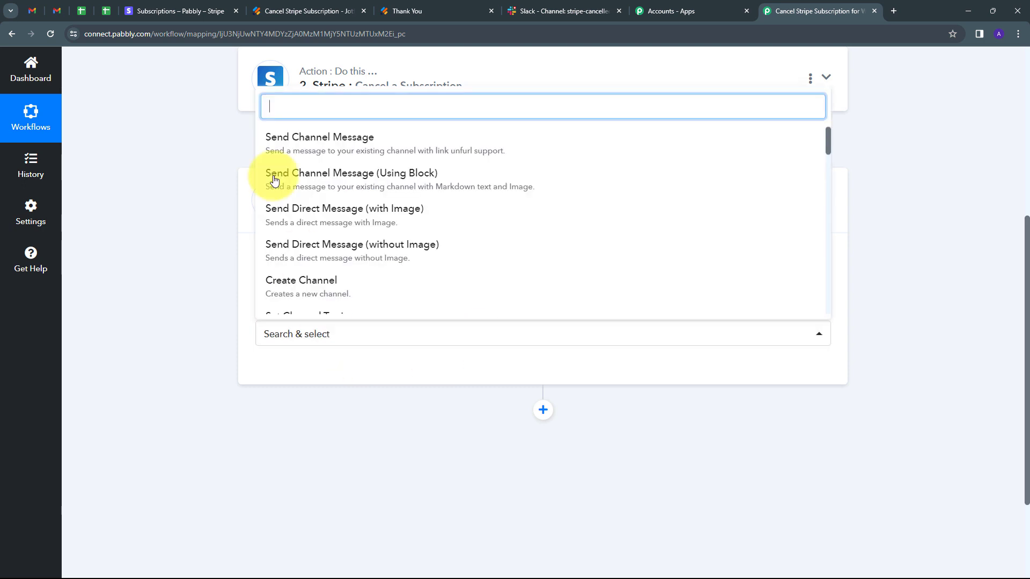
{"action": "left_click", "coordinate": [337, 151]}
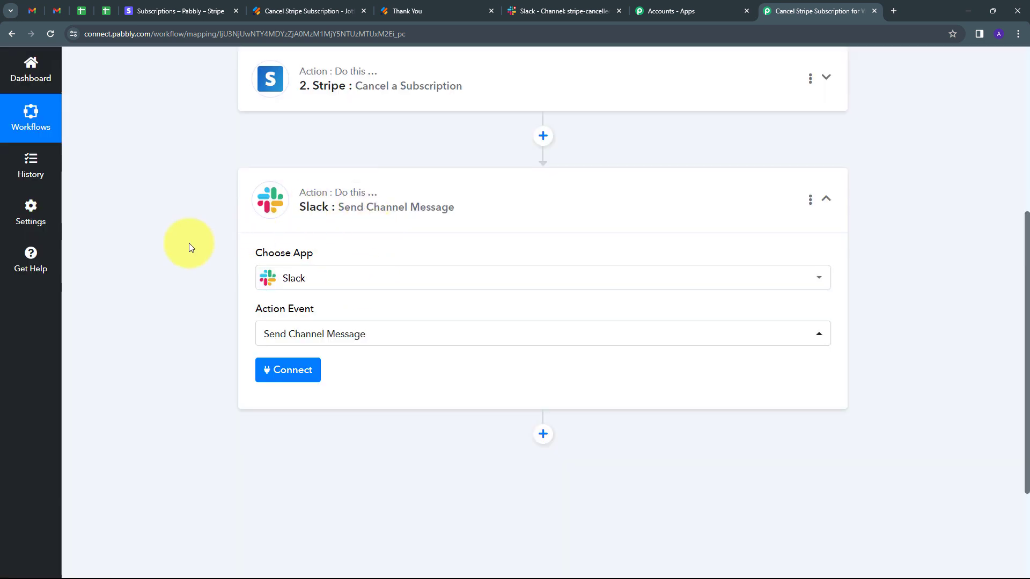
- Create a new Slack connection with token type user and allow Pabbly Connect to access the Pabbly workspace
{"action": "left_click", "coordinate": [259, 374]}
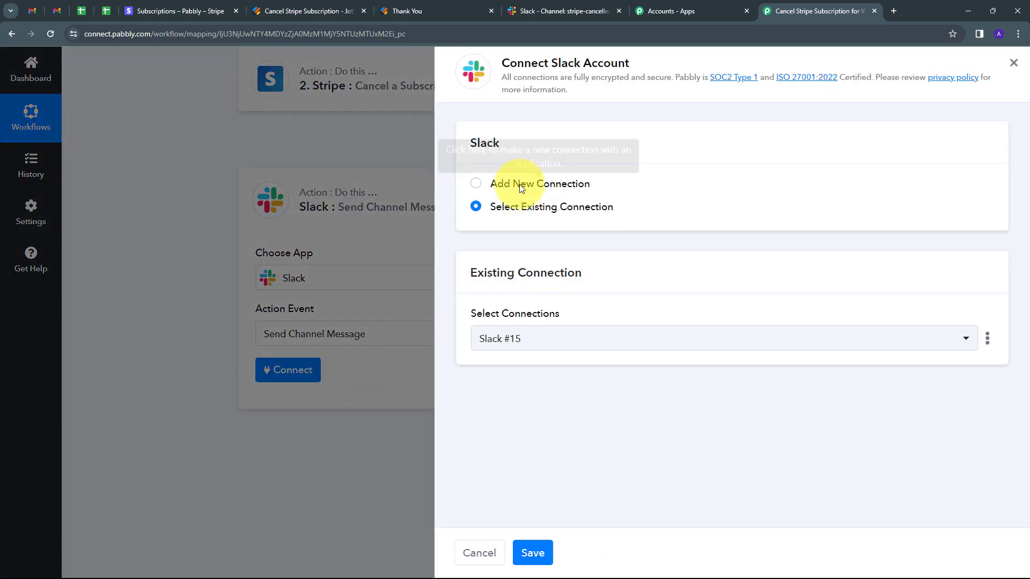
{"action": "left_click", "coordinate": [520, 183]}
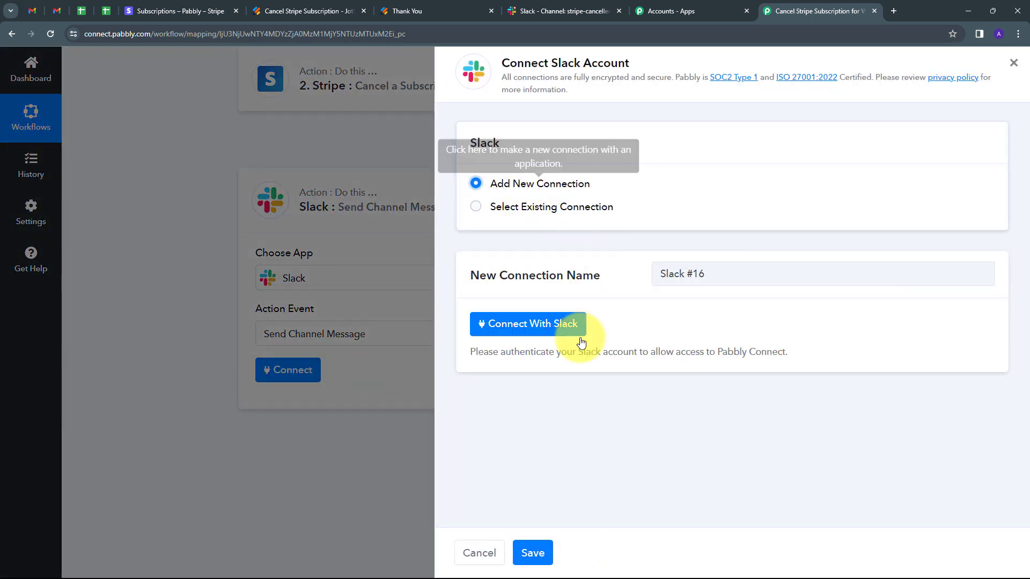
{"action": "left_click", "coordinate": [534, 325]}
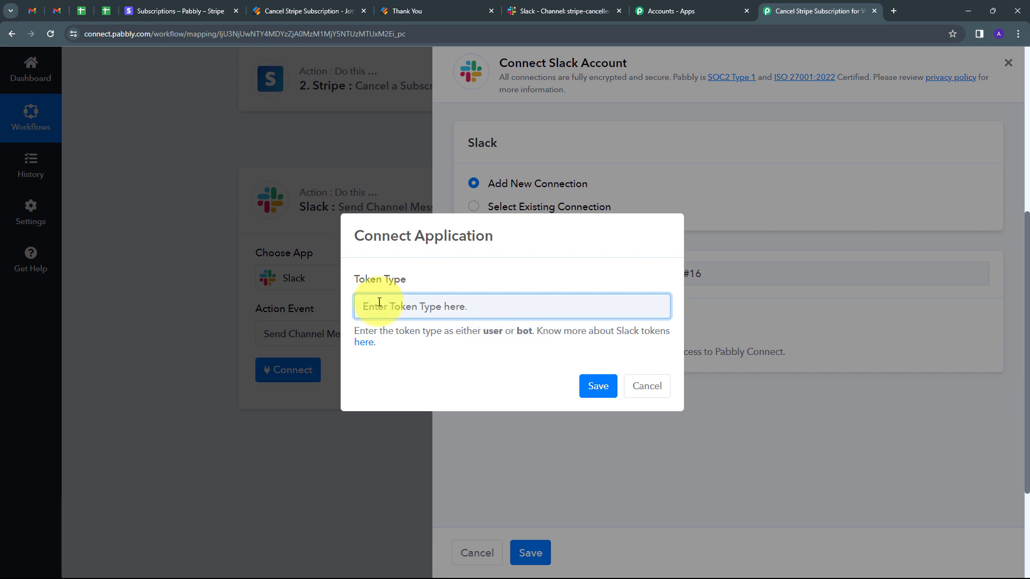
{"action": "type", "text": "ud"}
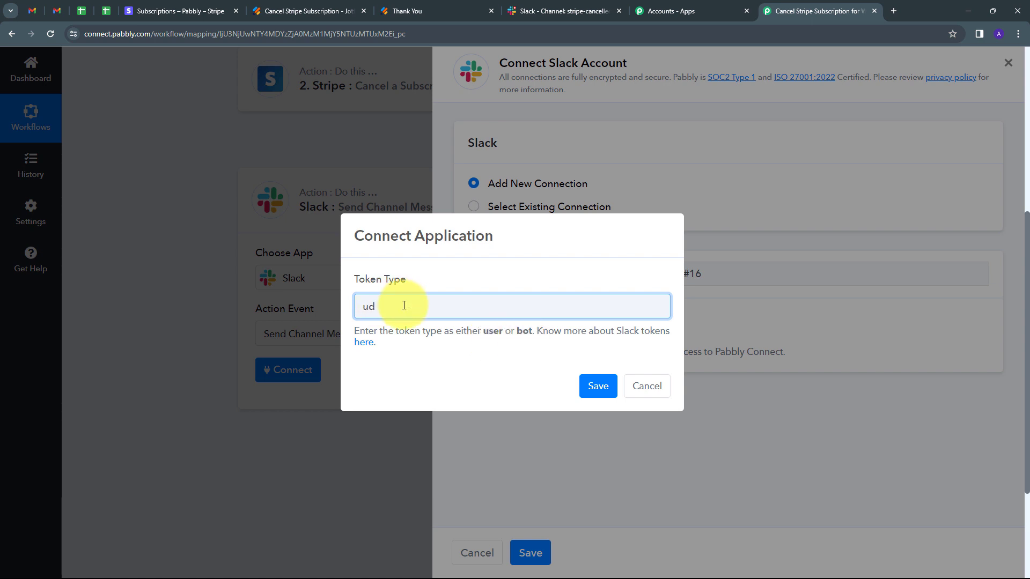
{"action": "key", "text": "BackSpace"}
{"action": "type", "text": "ser"}
{"action": "left_click", "coordinate": [597, 386]}
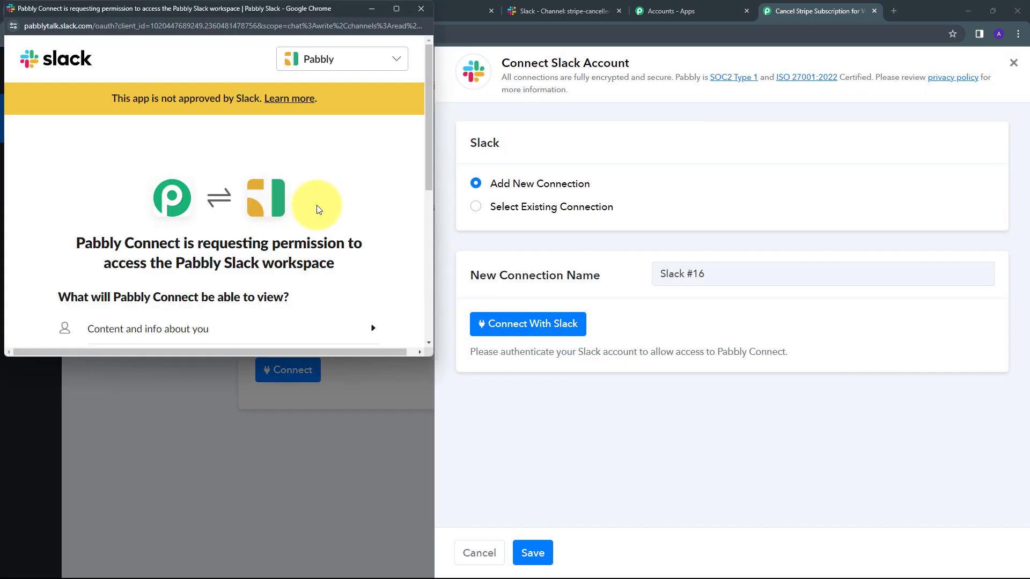
{"action": "scroll", "coordinate": [337, 201], "scroll_direction": "down", "scroll_amount": 5}
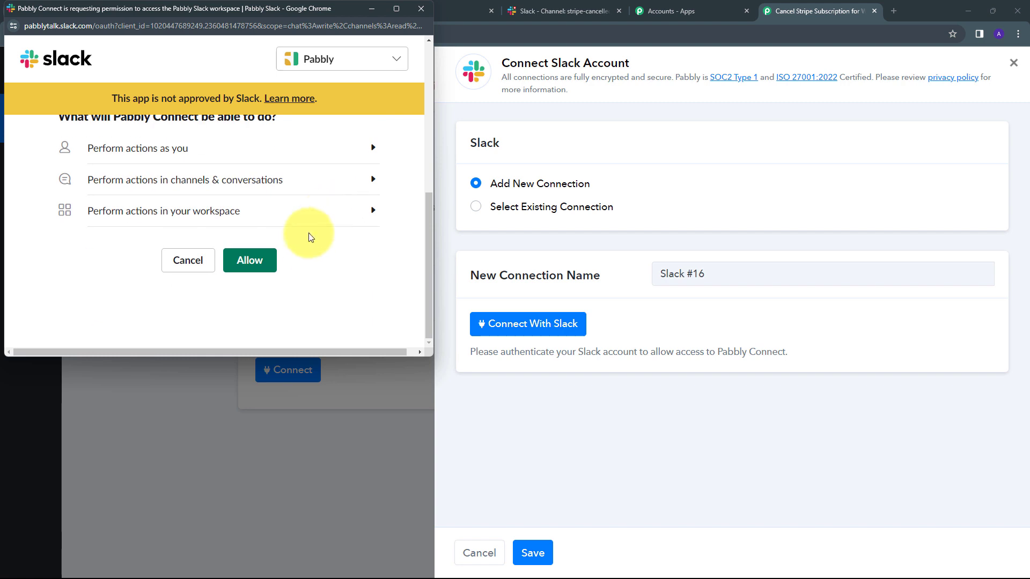
{"action": "left_click", "coordinate": [252, 263]}
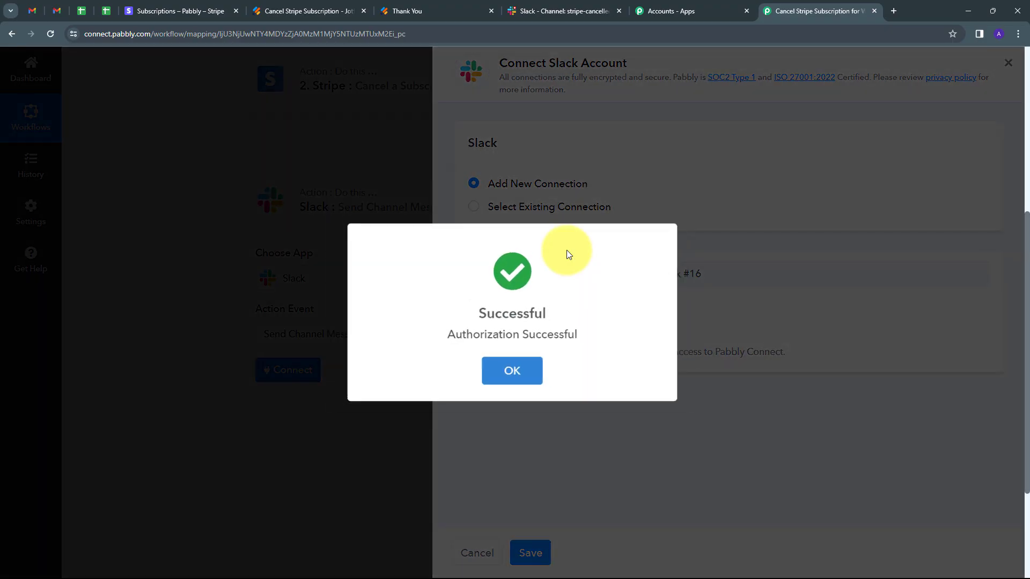
- Check the target channel in Slack, return to the Pabbly Connect workflow and set the Slack action's channel to stripe-cancelled-subscription
{"action": "scroll", "coordinate": [558, 252], "scroll_direction": "down", "scroll_amount": 4}
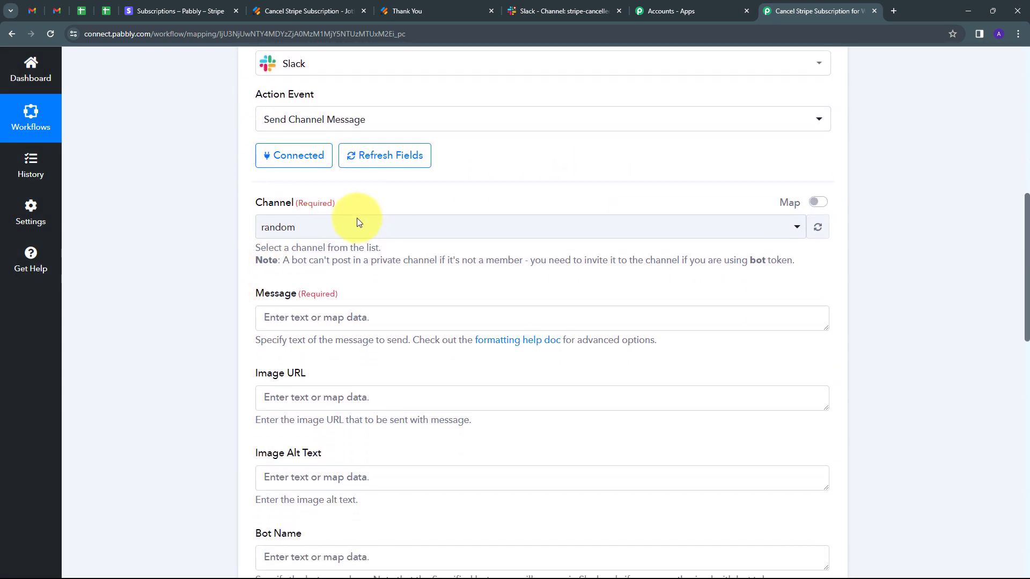
{"action": "left_click", "coordinate": [549, 13]}
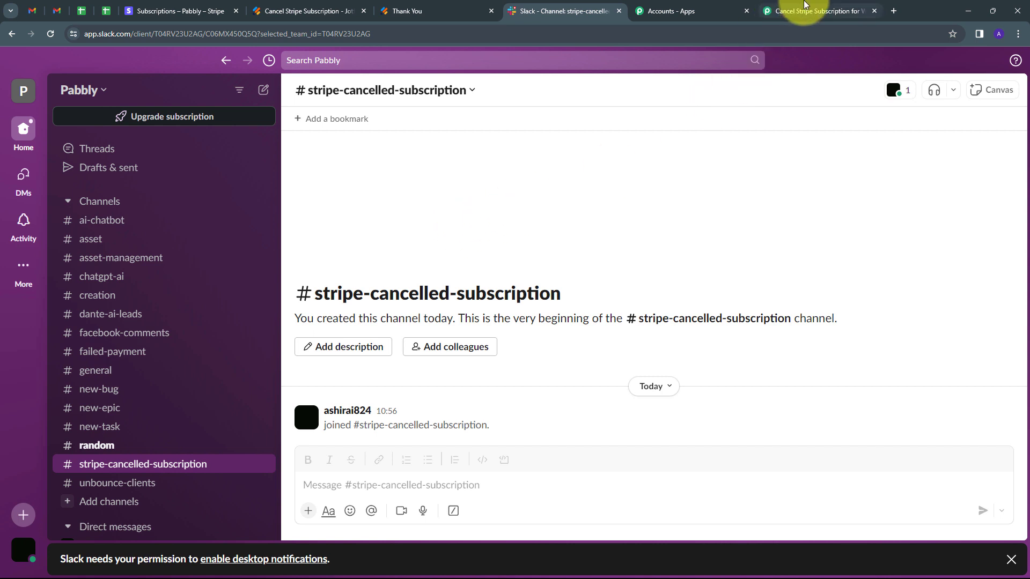
{"action": "left_click", "coordinate": [794, 10]}
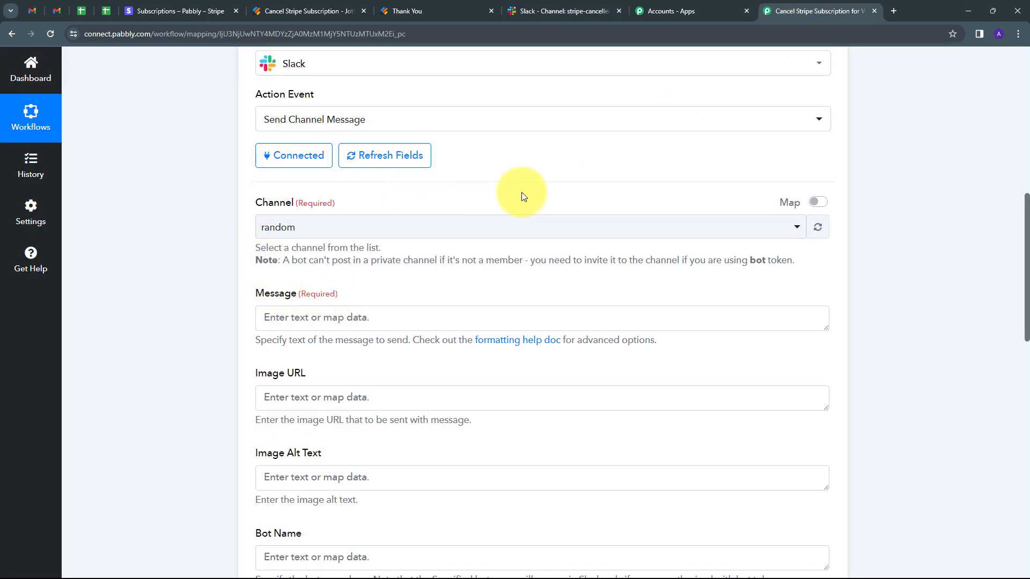
{"action": "left_click", "coordinate": [455, 229]}
{"action": "scroll", "coordinate": [375, 351], "scroll_direction": "down", "scroll_amount": 1}
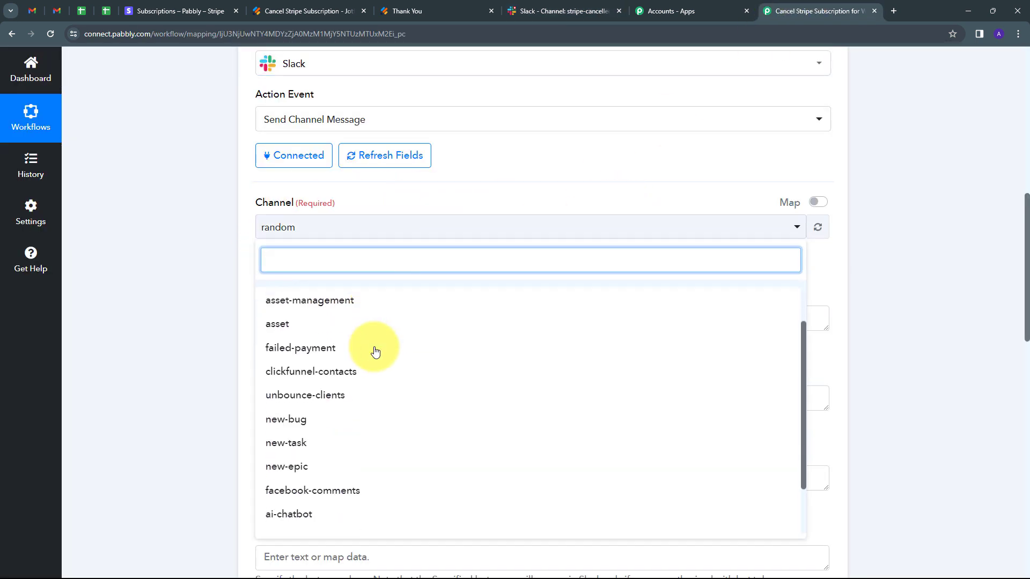
{"action": "scroll", "coordinate": [376, 352], "scroll_direction": "down", "scroll_amount": 2}
{"action": "scroll", "coordinate": [375, 352], "scroll_direction": "up", "scroll_amount": 3}
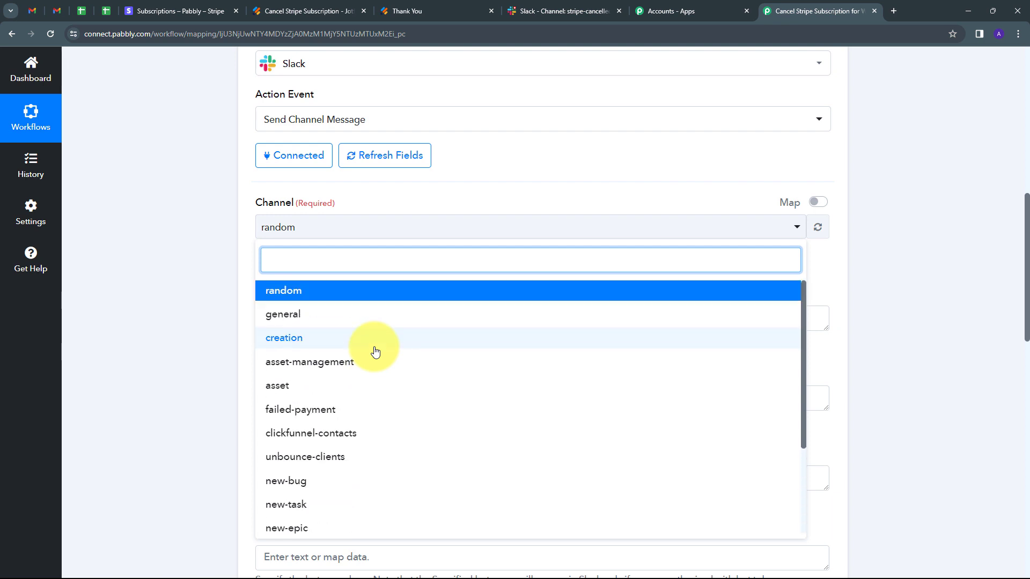
{"action": "scroll", "coordinate": [381, 351], "scroll_direction": "down", "scroll_amount": 2}
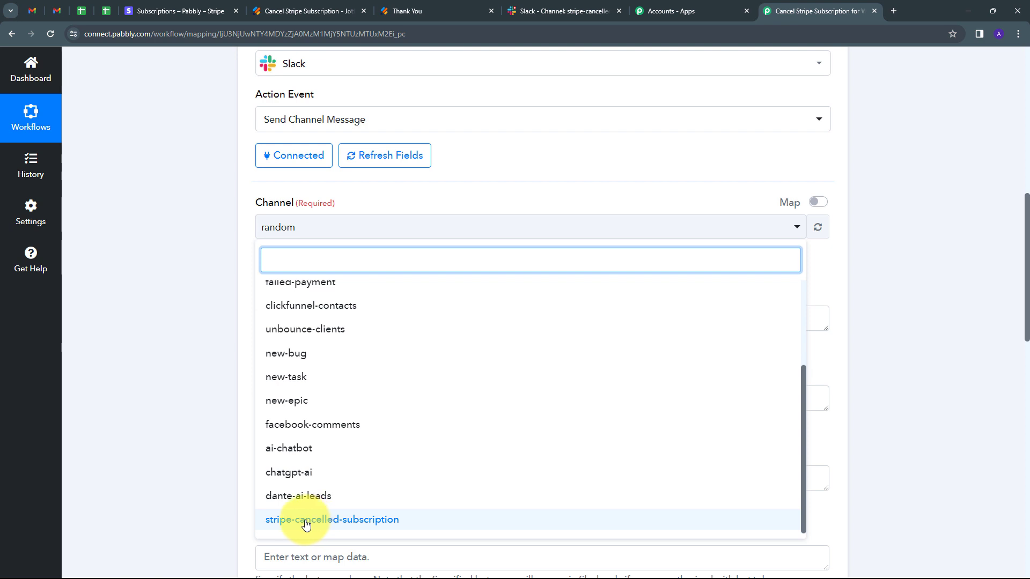
{"action": "left_click", "coordinate": [362, 523]}
- Paste the message "We have cancelled a new Stripe Subscription and the details are:" with Customer Name, Customer Email, Customer Phone Number and Subscription ID labels
{"action": "scroll", "coordinate": [320, 281], "scroll_direction": "down", "scroll_amount": 1}
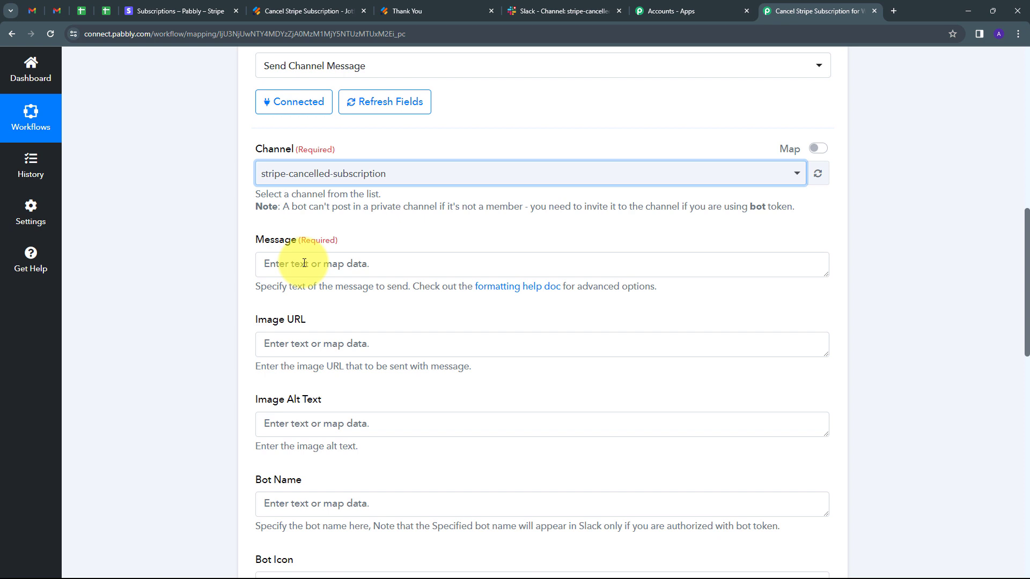
{"action": "left_click", "coordinate": [304, 263]}
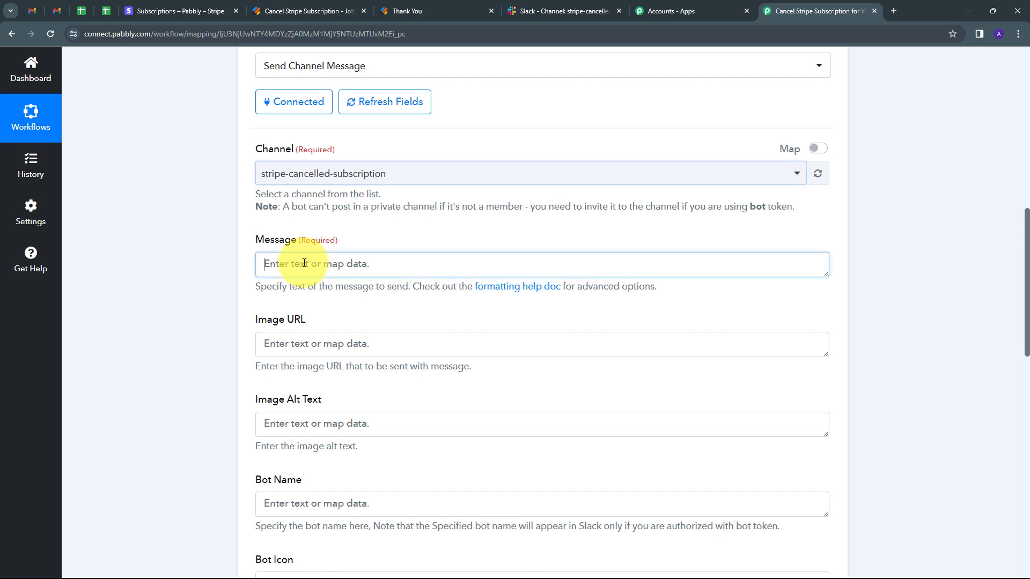
{"action": "type", "text": "We have cancelled a new Stripe Subscription and the details are: Customer Name: Customer Email: Customer Phone Number: Subscription ID:"}
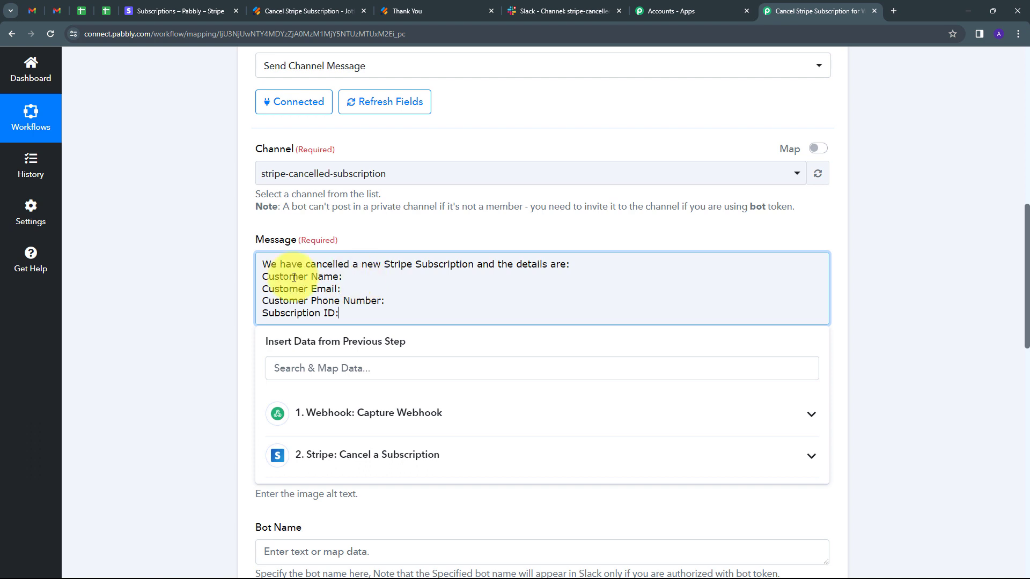
- Map RawRequest Q3 Name First and Q3 Name Last from the Capture Webhook step after the message's Customer Name label
{"action": "left_click", "coordinate": [360, 274]}
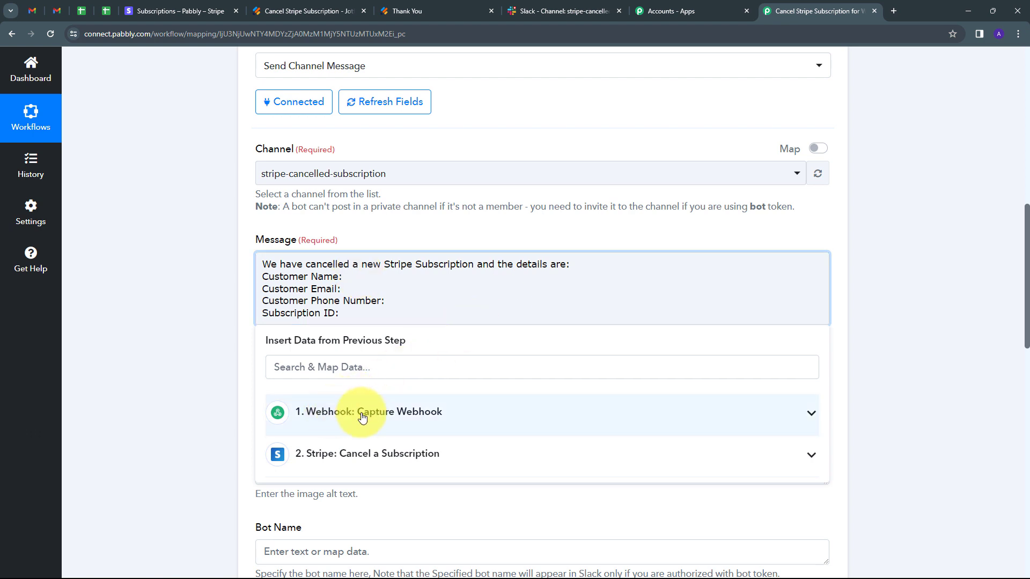
{"action": "left_click", "coordinate": [449, 419]}
{"action": "scroll", "coordinate": [449, 418], "scroll_direction": "down", "scroll_amount": 15}
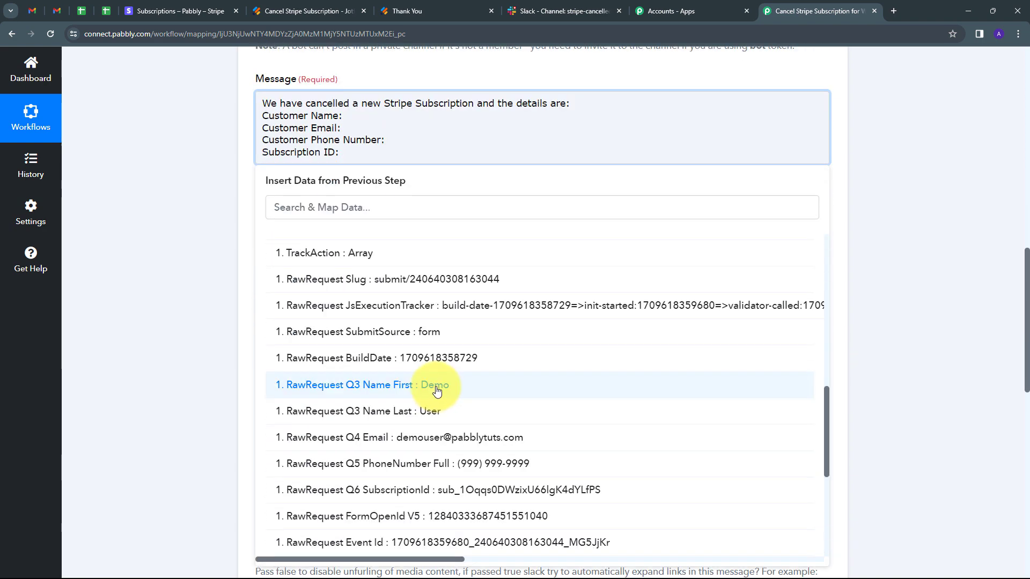
{"action": "left_click", "coordinate": [437, 391]}
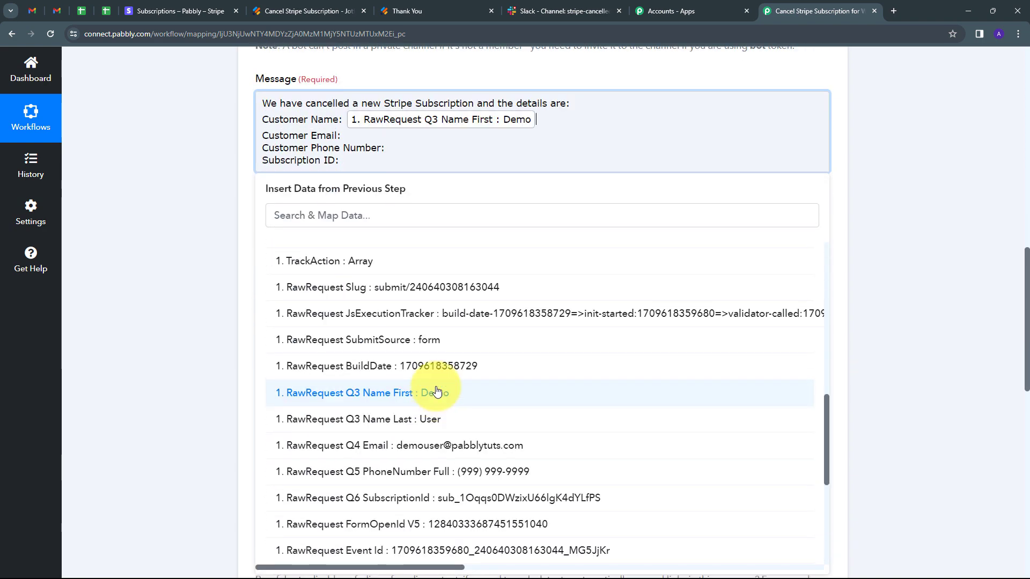
{"action": "left_click", "coordinate": [430, 426]}
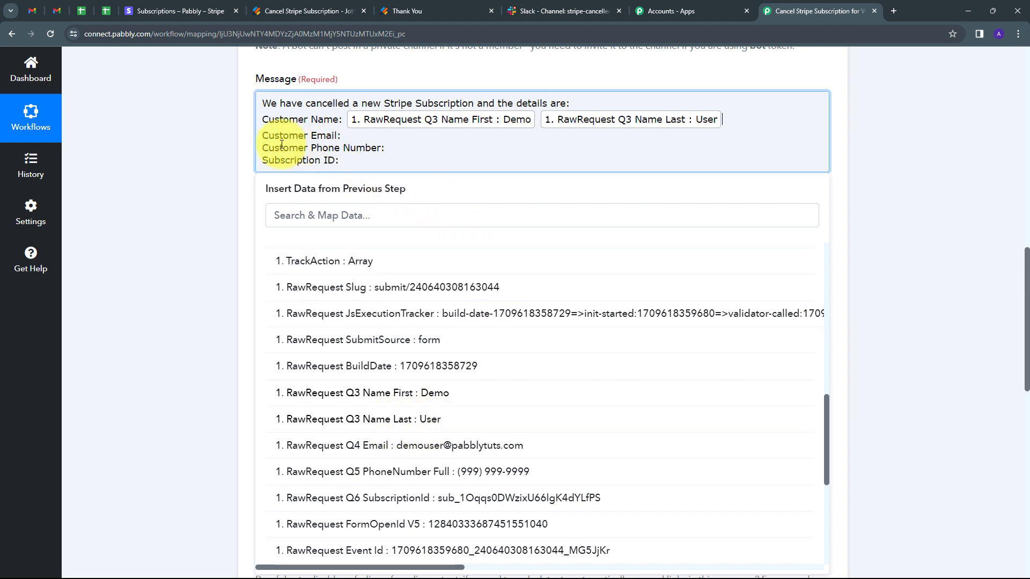
- Map RawRequest Q4 Email from the Capture Webhook step after the message's Customer Email label
{"action": "left_click", "coordinate": [349, 137]}
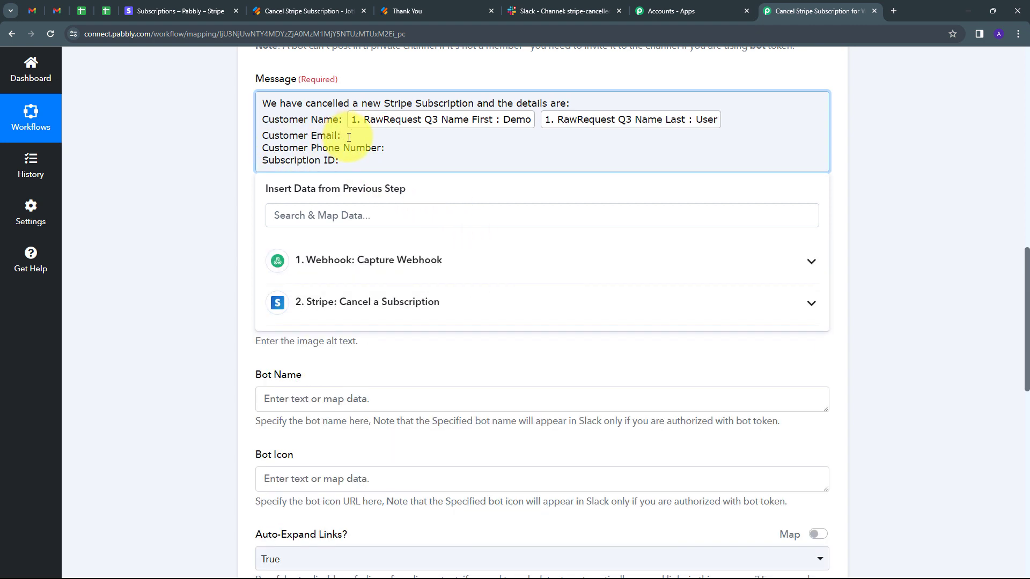
{"action": "left_click", "coordinate": [432, 264]}
{"action": "scroll", "coordinate": [443, 460], "scroll_direction": "down", "scroll_amount": 10}
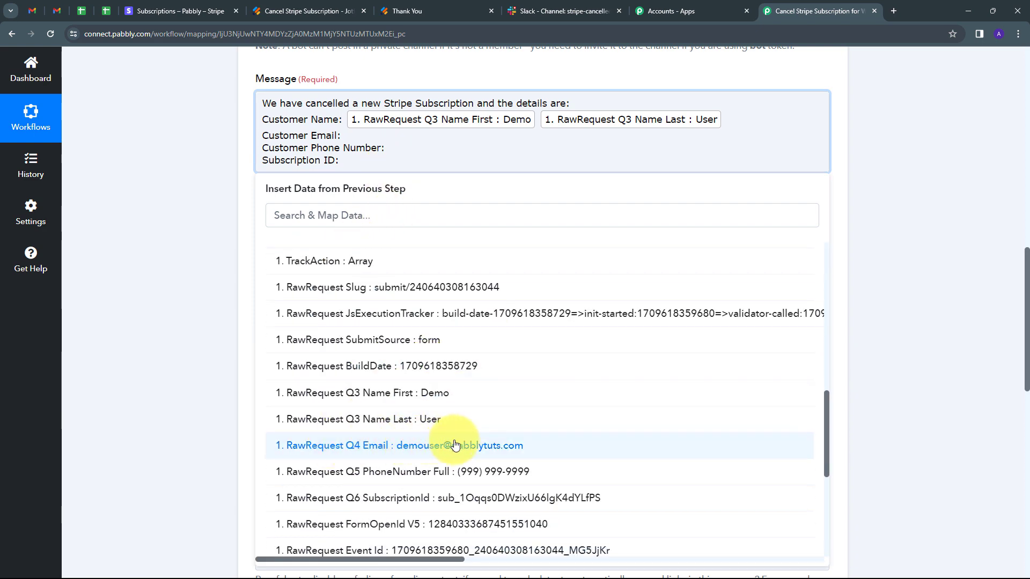
{"action": "left_click", "coordinate": [428, 449]}
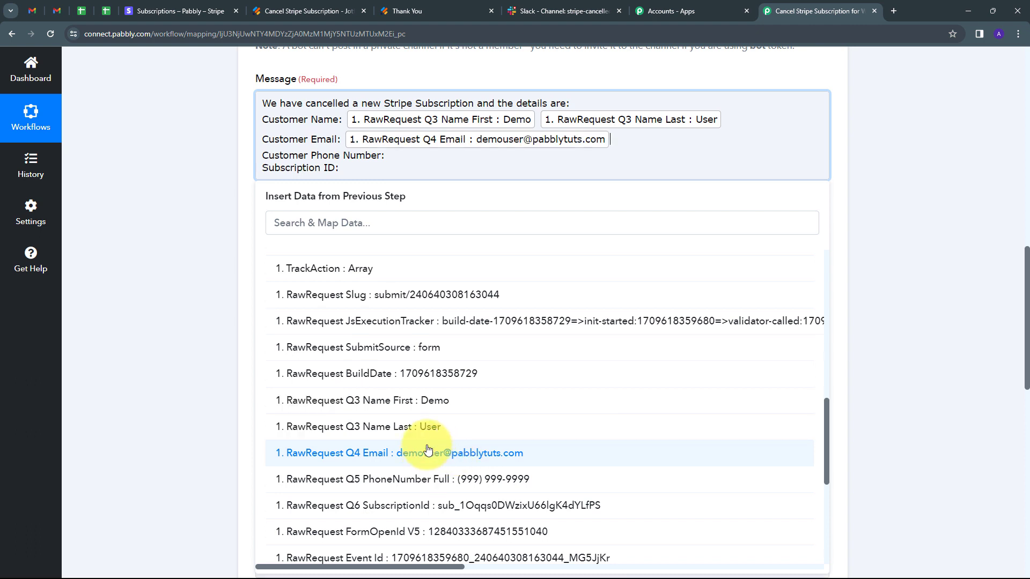
- Map RawRequest Q5 PhoneNumber Full from the Capture Webhook step after the message's Customer Phone Number label
{"action": "left_click", "coordinate": [387, 155]}
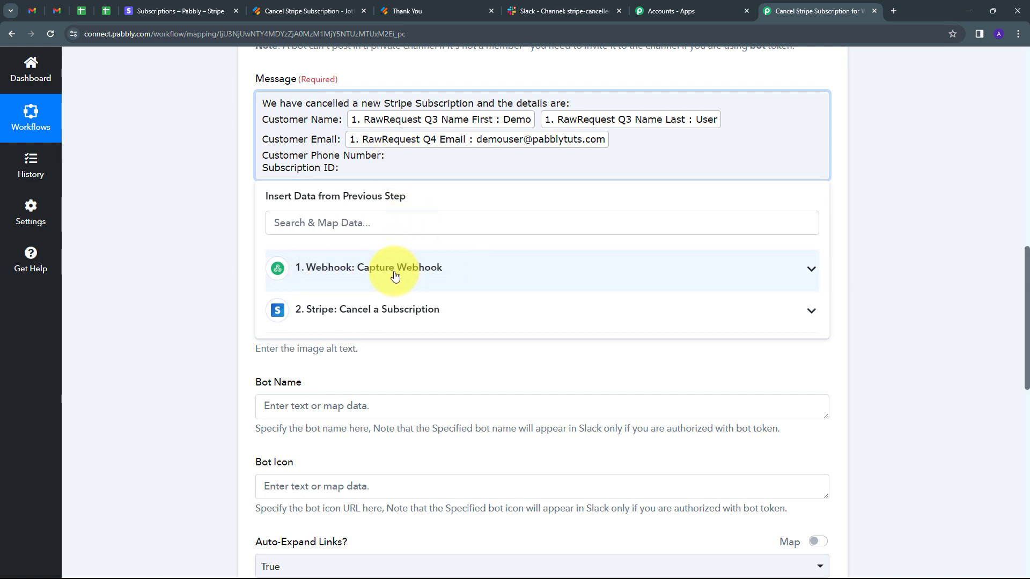
{"action": "left_click", "coordinate": [421, 268]}
{"action": "scroll", "coordinate": [442, 369], "scroll_direction": "down", "scroll_amount": 3}
{"action": "scroll", "coordinate": [442, 369], "scroll_direction": "down", "scroll_amount": 10}
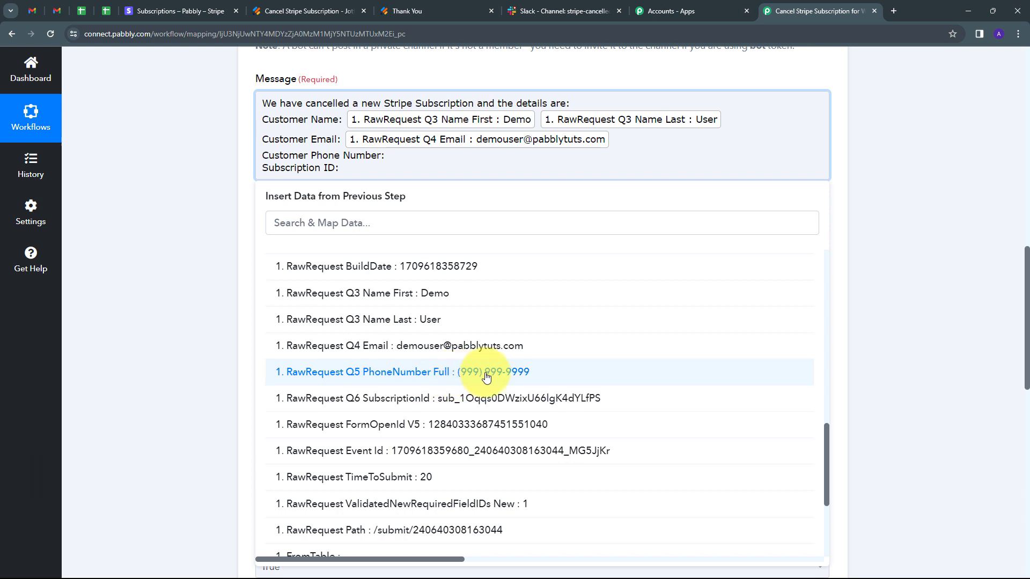
{"action": "left_click", "coordinate": [486, 377]}
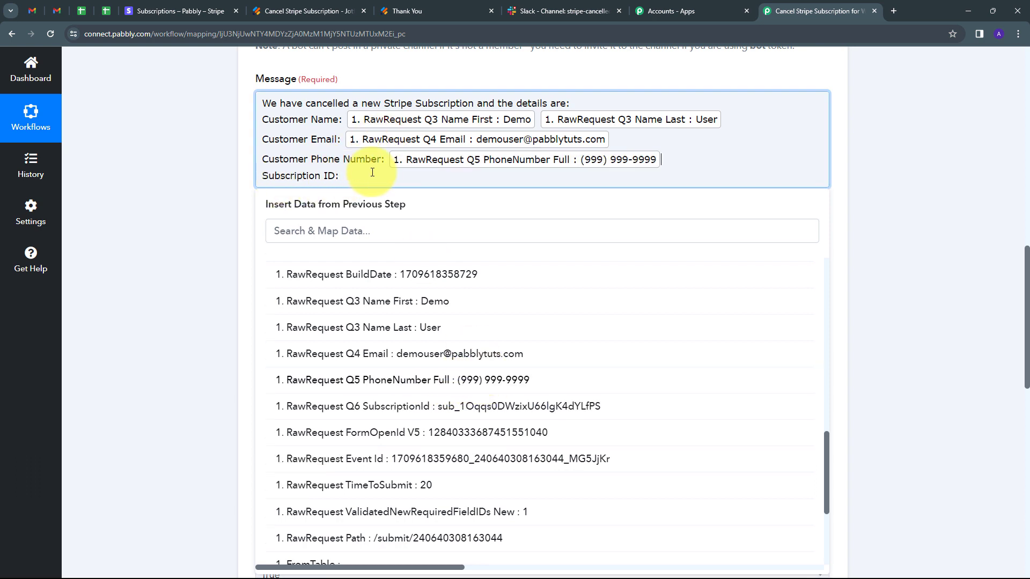
- Map RawRequest Q6 SubscriptionId from the Capture Webhook step after the message's Subscription ID label and close the data list
{"action": "left_click", "coordinate": [349, 176]}
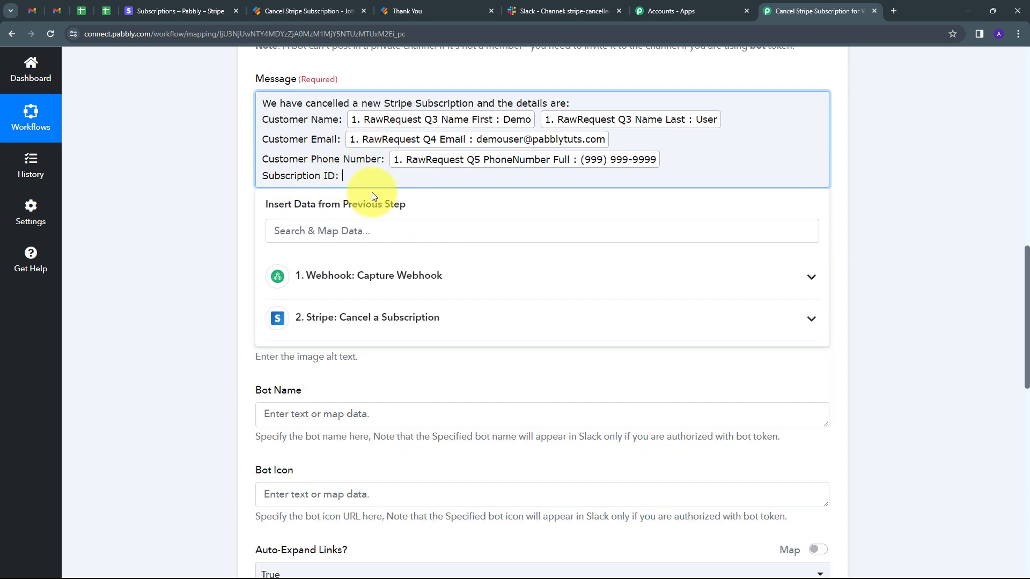
{"action": "left_click", "coordinate": [453, 281]}
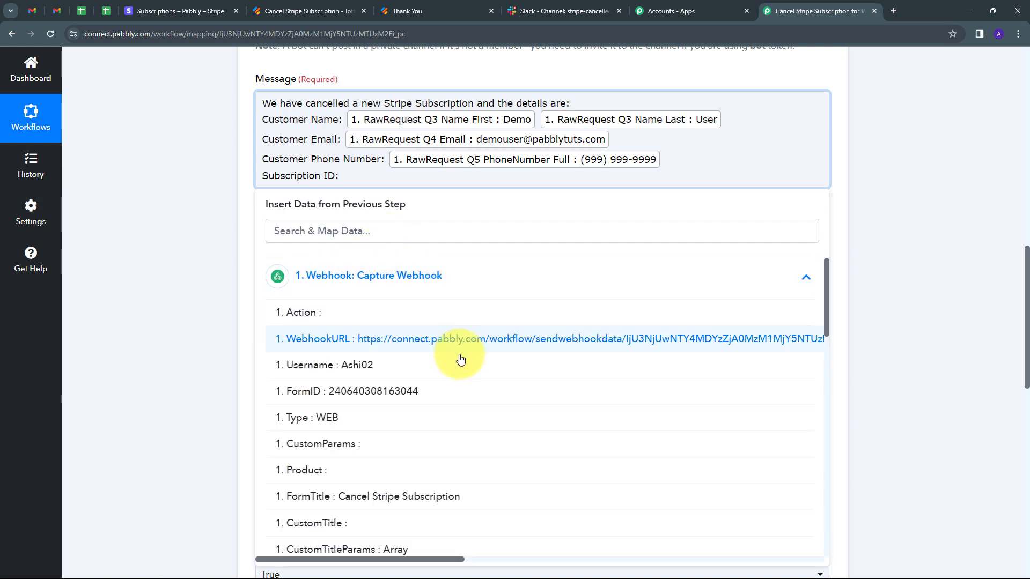
{"action": "scroll", "coordinate": [460, 359], "scroll_direction": "down", "scroll_amount": 10}
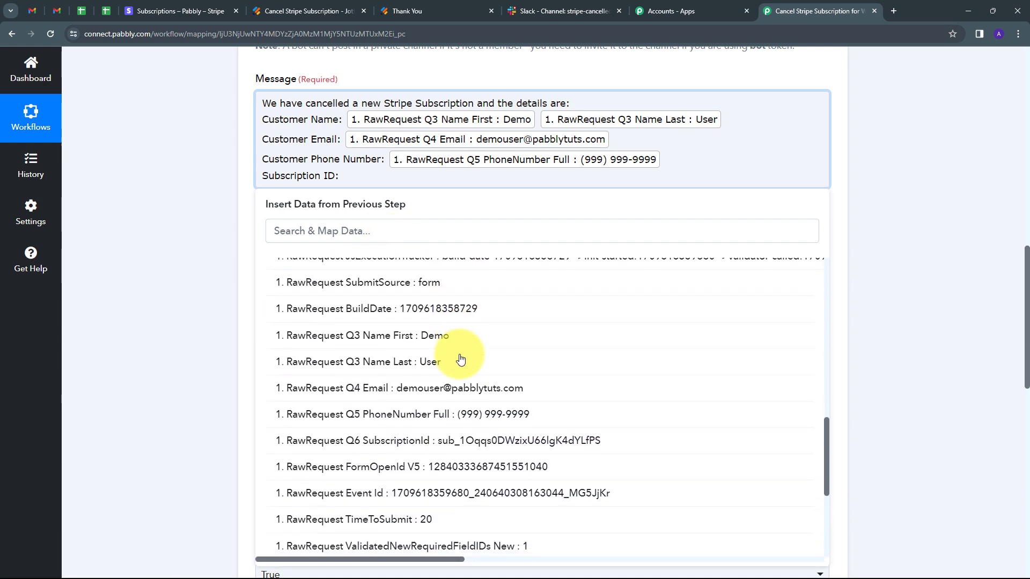
{"action": "left_click", "coordinate": [449, 405]}
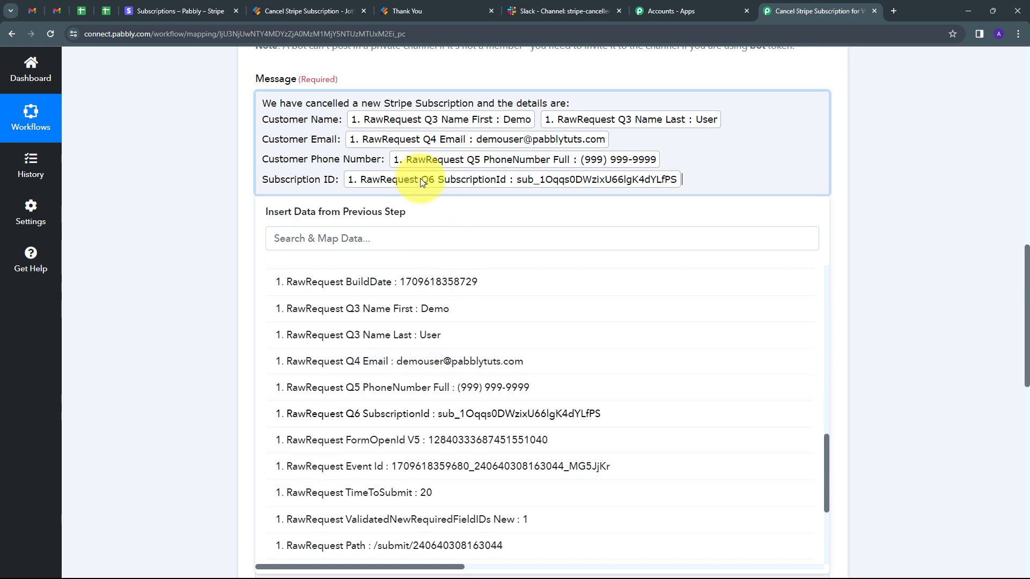
{"action": "left_click", "coordinate": [429, 81]}
- Review the Slack action's fields, then save the action and send a test request
{"action": "scroll", "coordinate": [398, 244], "scroll_direction": "up", "scroll_amount": 4}
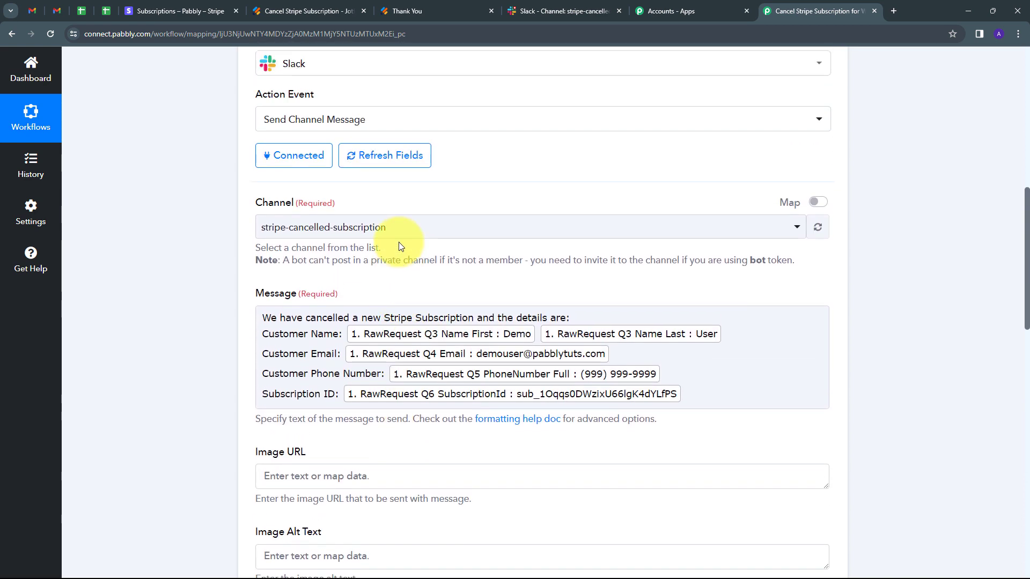
{"action": "scroll", "coordinate": [398, 242], "scroll_direction": "down", "scroll_amount": 8}
{"action": "scroll", "coordinate": [373, 287], "scroll_direction": "up", "scroll_amount": 3}
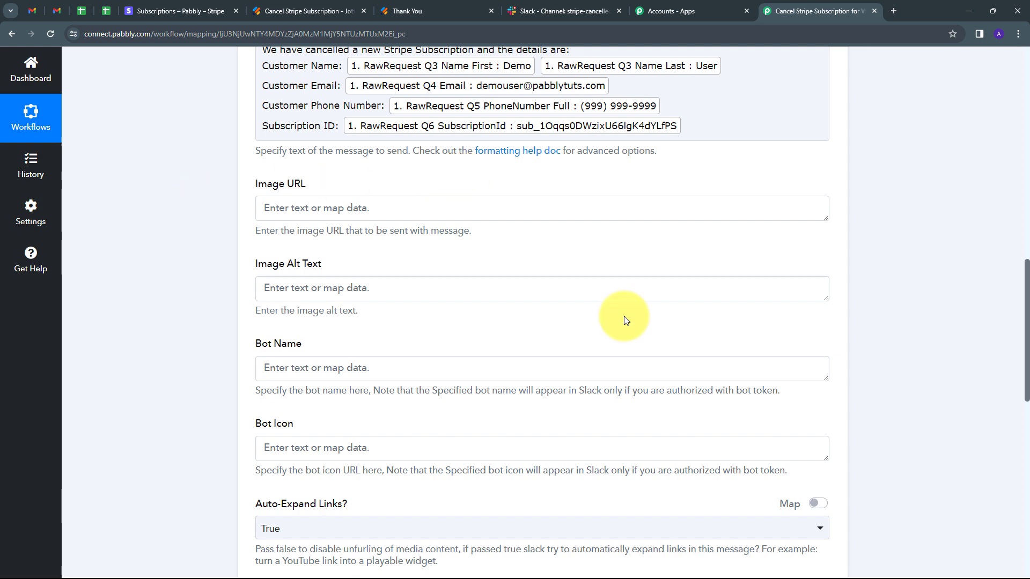
{"action": "scroll", "coordinate": [561, 275], "scroll_direction": "down", "scroll_amount": 6}
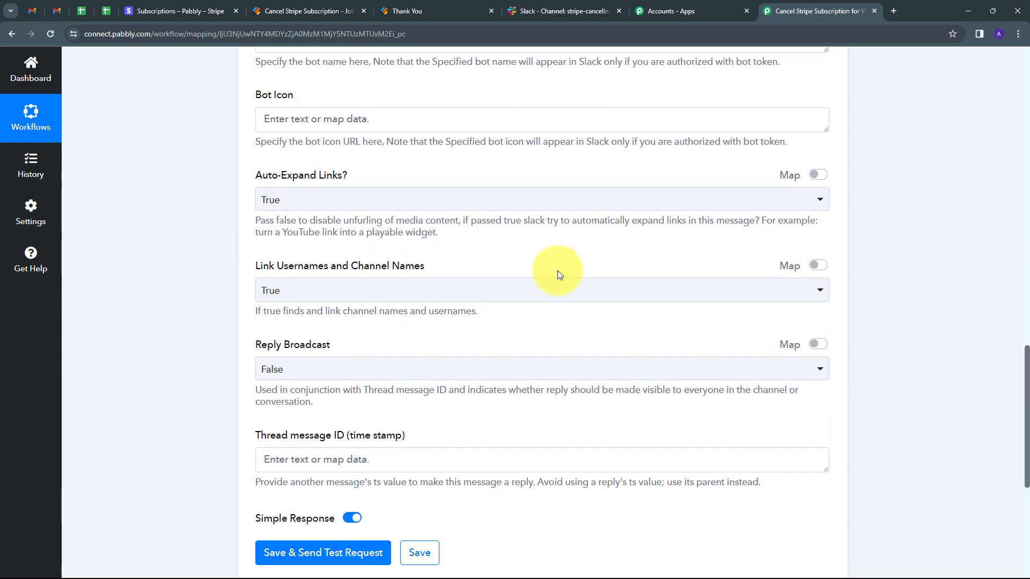
{"action": "scroll", "coordinate": [558, 270], "scroll_direction": "down", "scroll_amount": 3}
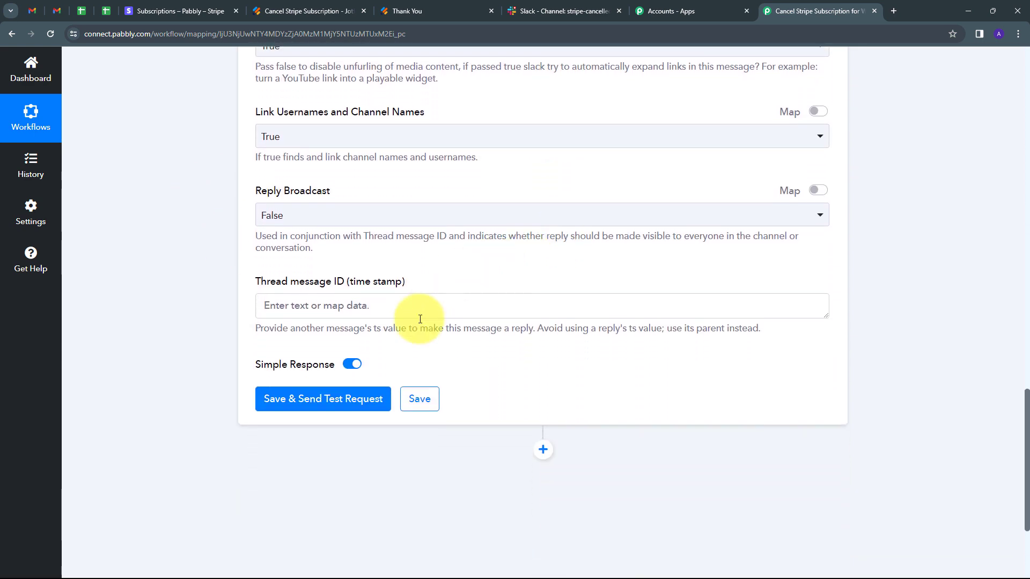
{"action": "left_click", "coordinate": [326, 399]}
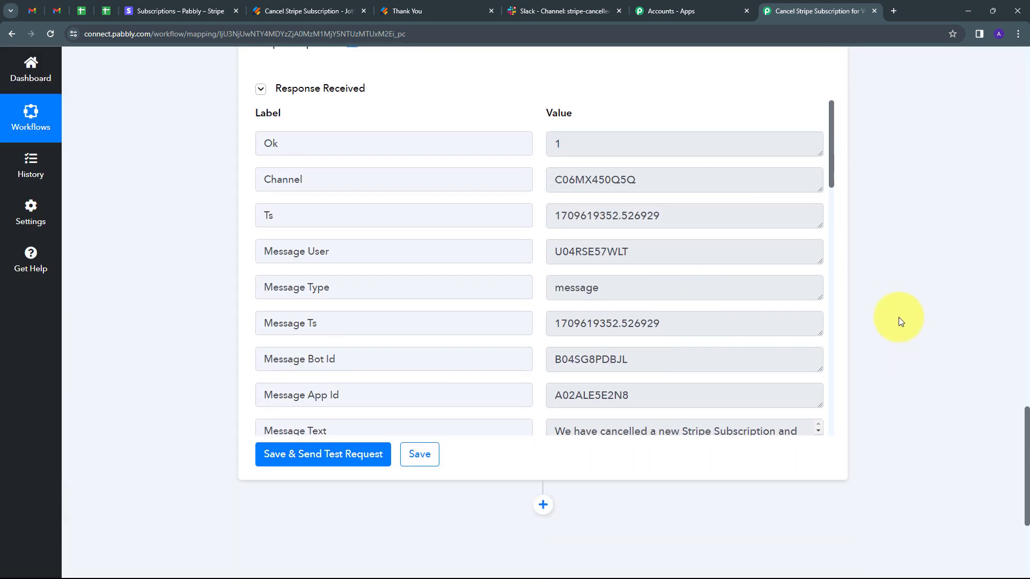
{"action": "scroll", "coordinate": [901, 322], "scroll_direction": "up", "scroll_amount": 1}
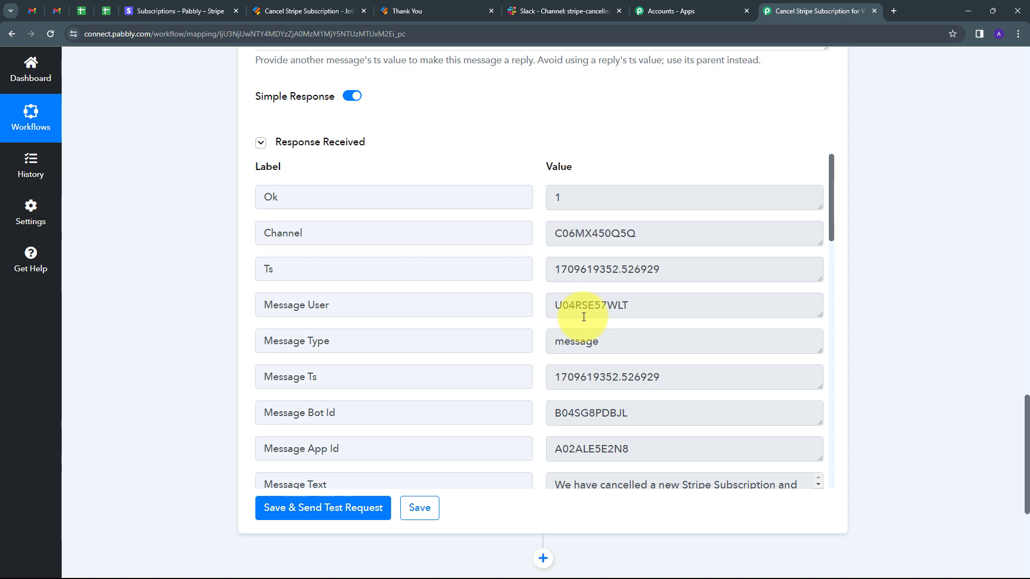
- Check the test message in Slack's stripe-cancelled-subscription channel, and view the Jotform form and the Stripe subscriptions list
{"action": "left_click", "coordinate": [565, 11]}
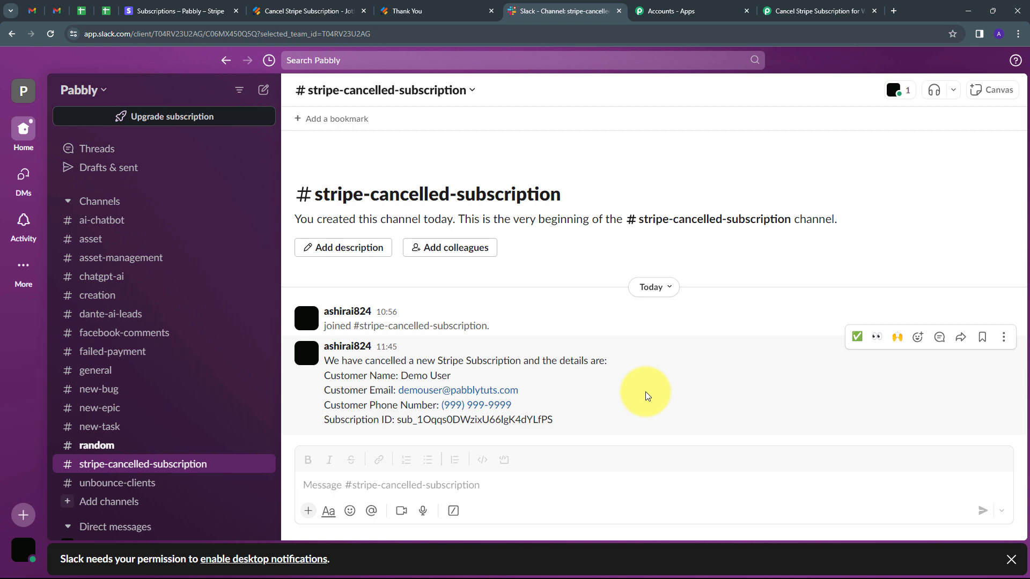
{"action": "left_click", "coordinate": [301, 11]}
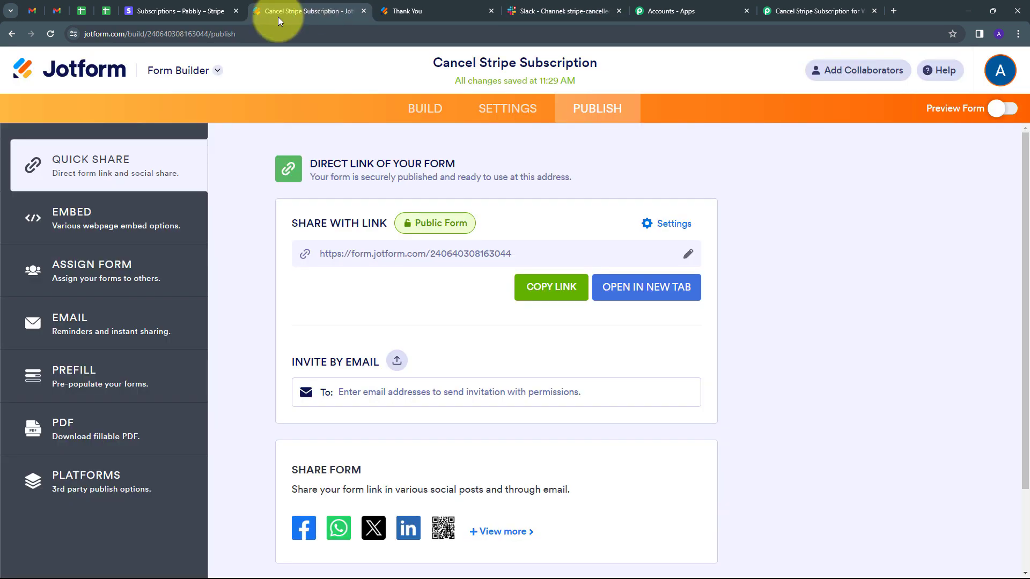
{"action": "left_click", "coordinate": [177, 10]}
{"action": "left_click", "coordinate": [568, 11]}
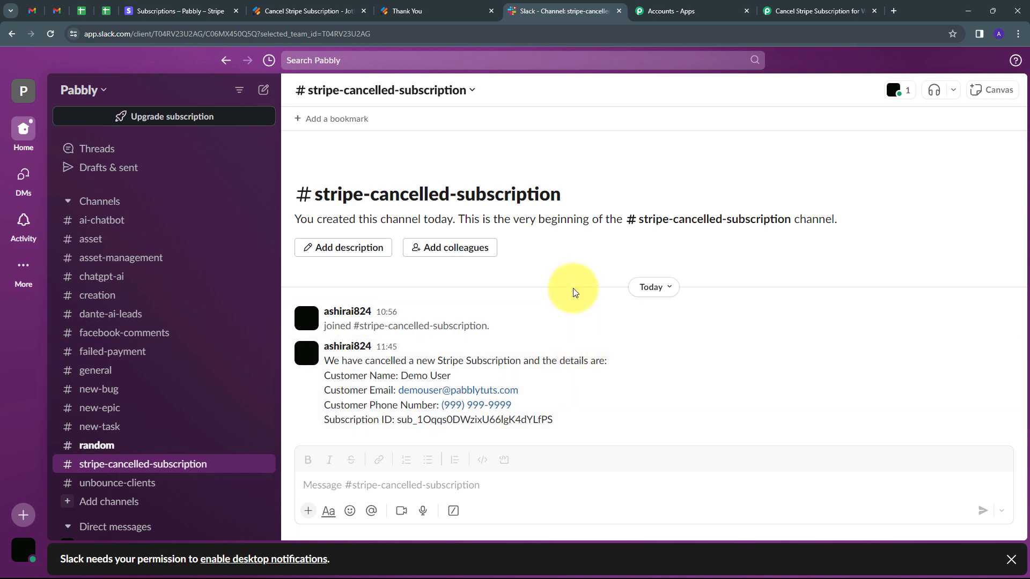
- Open the published Cancel Stripe Subscription form from Jotform in a new tab and check the Stripe subscriptions list for the subscription to cancel
{"action": "left_click", "coordinate": [305, 8]}
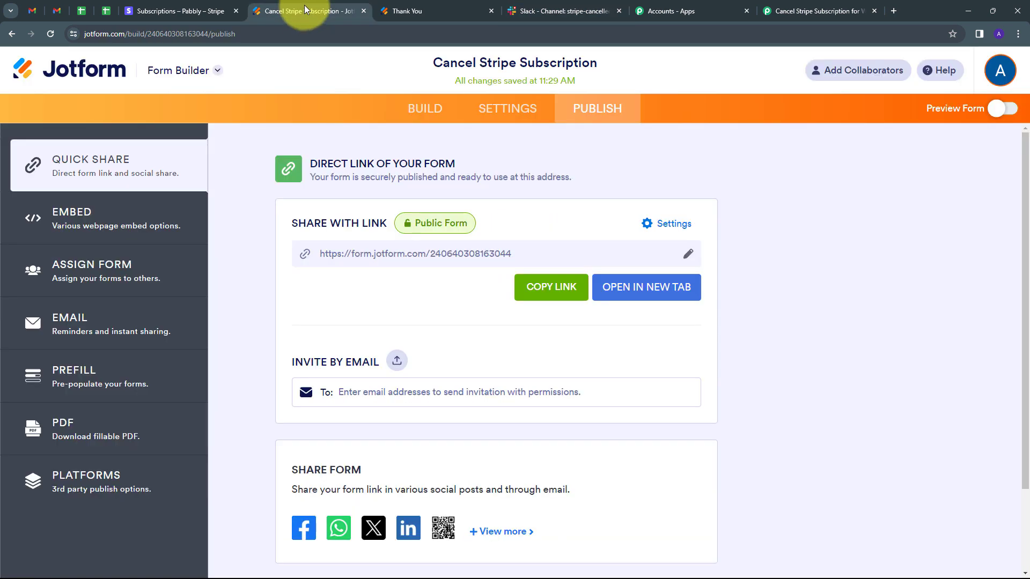
{"action": "left_click", "coordinate": [631, 295]}
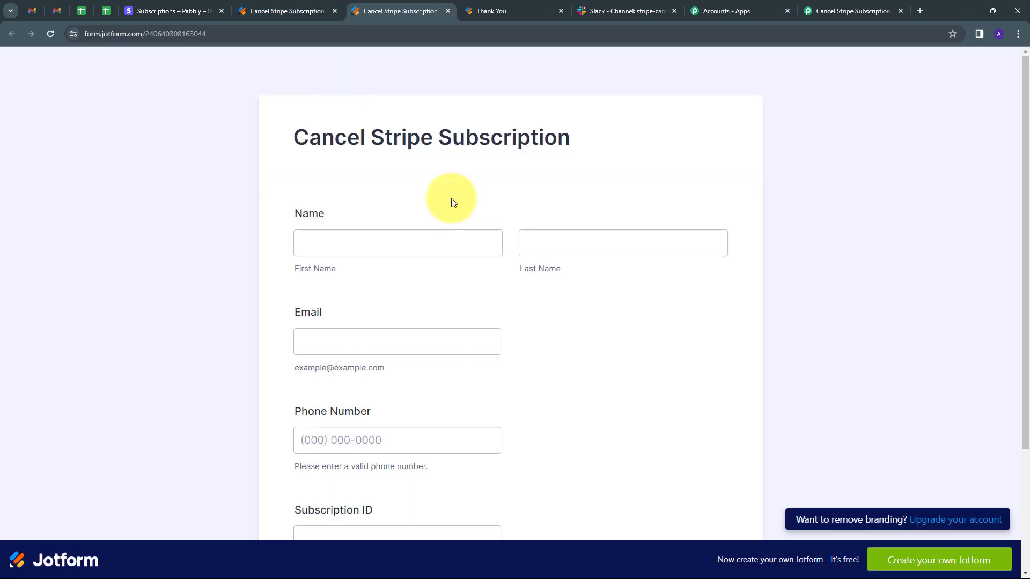
{"action": "left_click", "coordinate": [191, 9]}
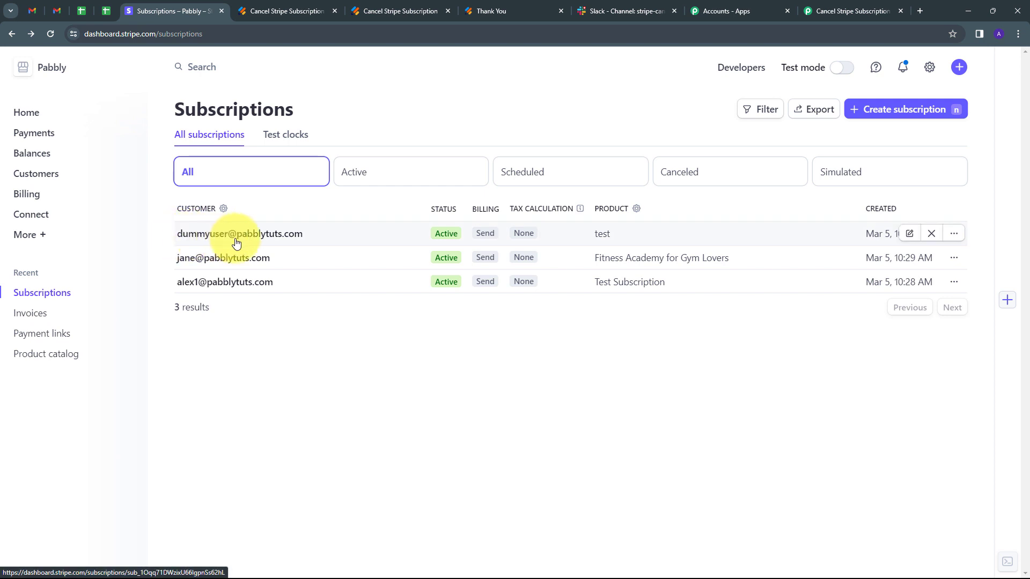
{"action": "left_click", "coordinate": [381, 12]}
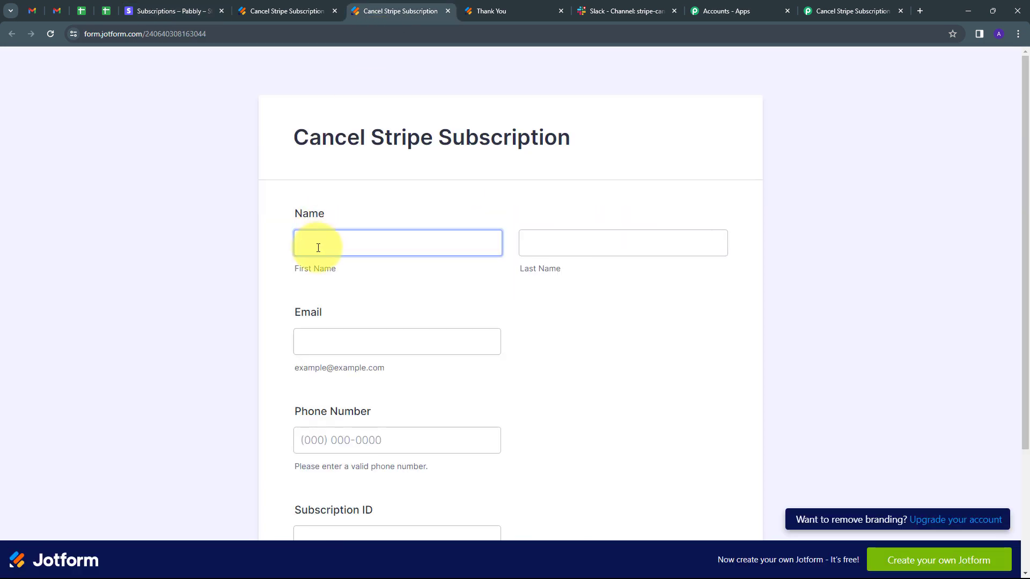
- Fill in the customer's first name, last name and e-mail on the Cancel Stripe Subscription form
{"action": "left_click", "coordinate": [323, 244]}
{"action": "type", "text": "D"}
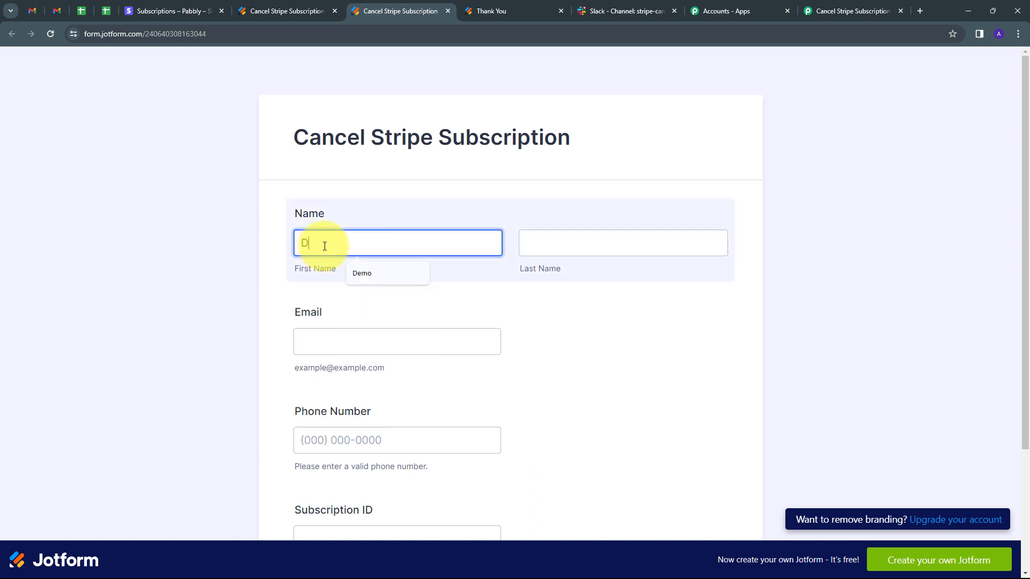
{"action": "type", "text": "ummy"}
{"action": "left_click", "coordinate": [569, 238]}
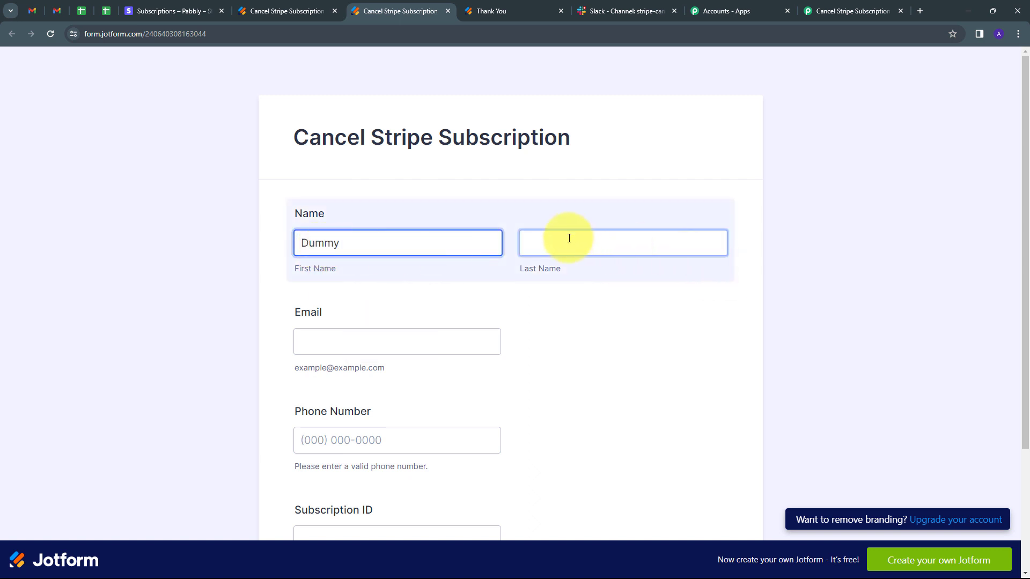
{"action": "type", "text": "User"}
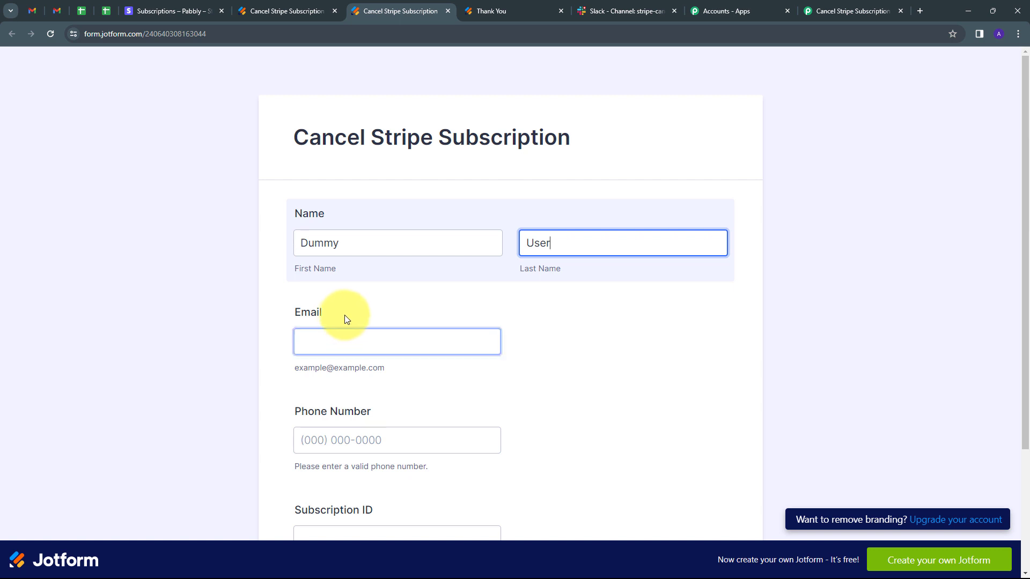
{"action": "left_click", "coordinate": [315, 341]}
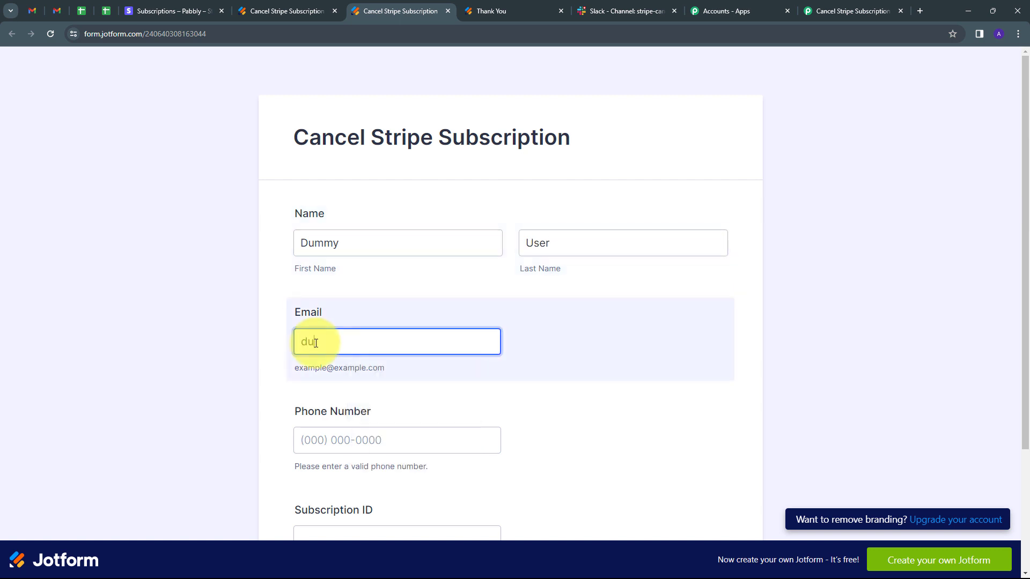
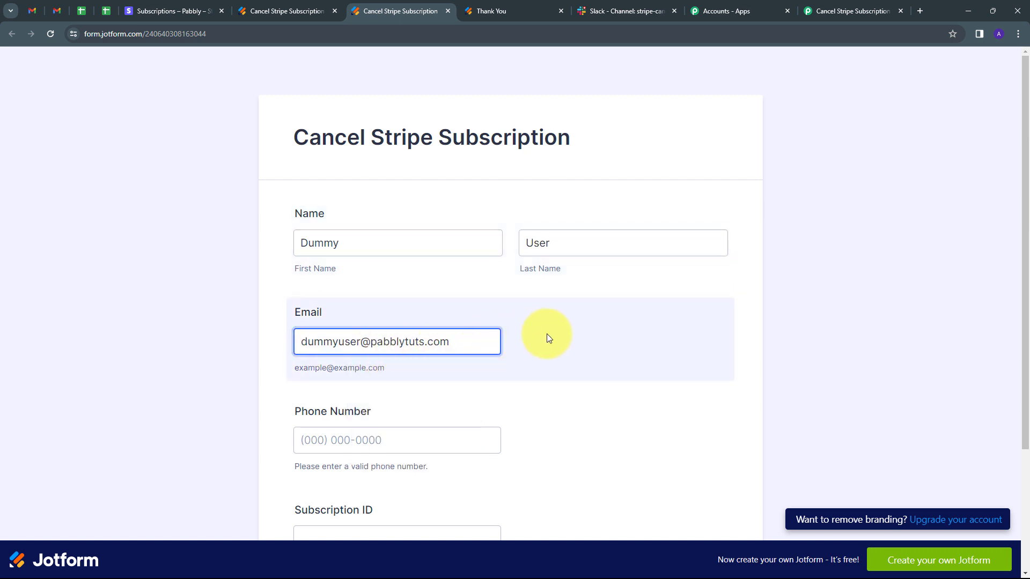
- Enter the customer's phone number, paste the Stripe subscription ID and submit the form
{"action": "scroll", "coordinate": [539, 343], "scroll_direction": "down", "scroll_amount": 1}
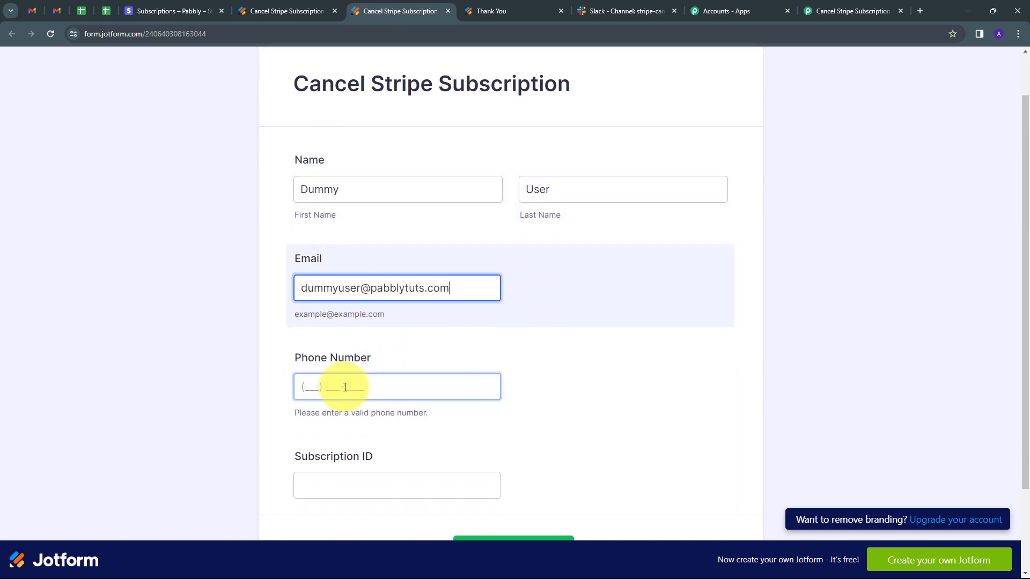
{"action": "left_click", "coordinate": [334, 389]}
{"action": "type", "text": "8888888888"}
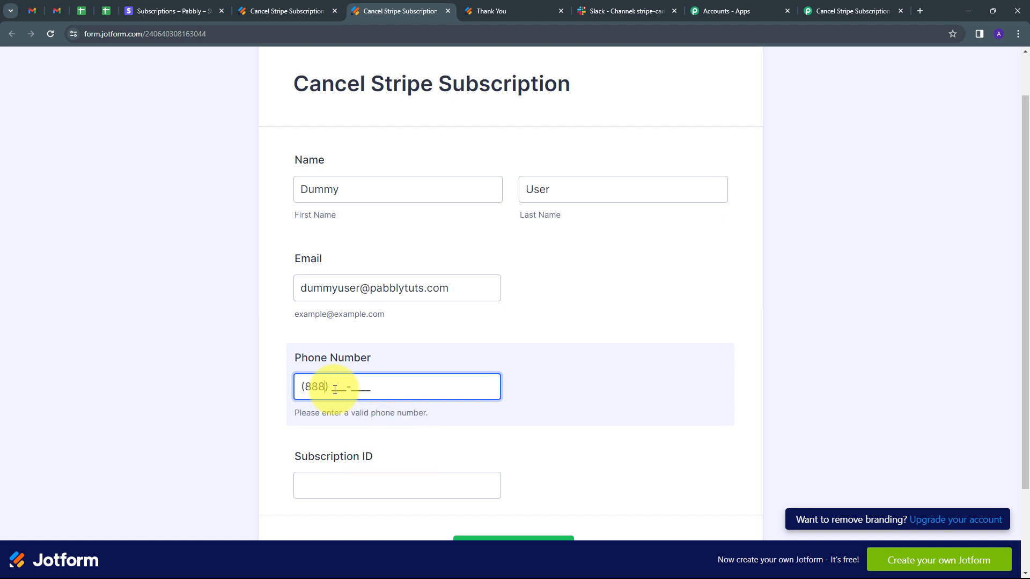
{"action": "scroll", "coordinate": [327, 384], "scroll_direction": "down", "scroll_amount": 2}
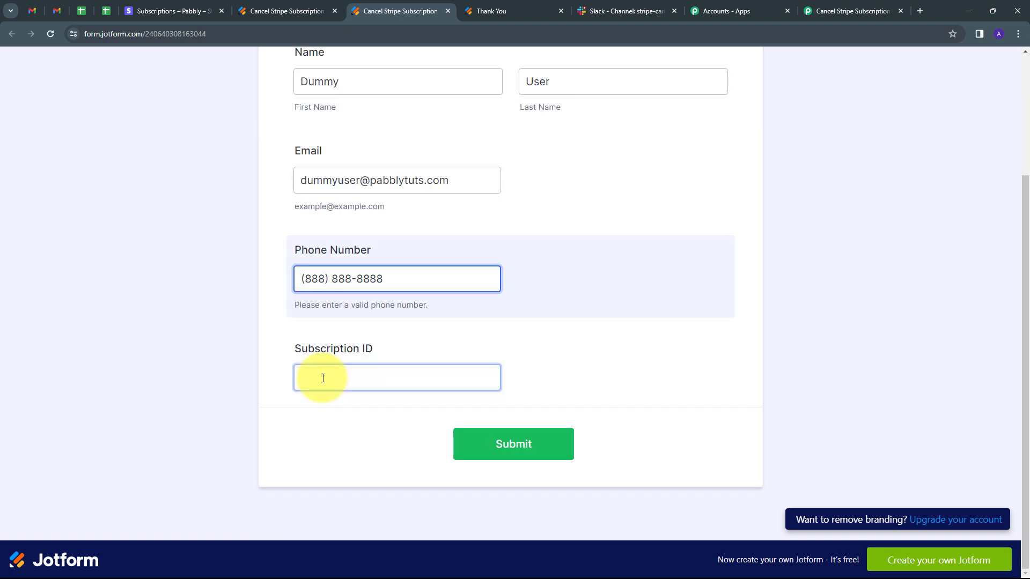
{"action": "left_click", "coordinate": [323, 378]}
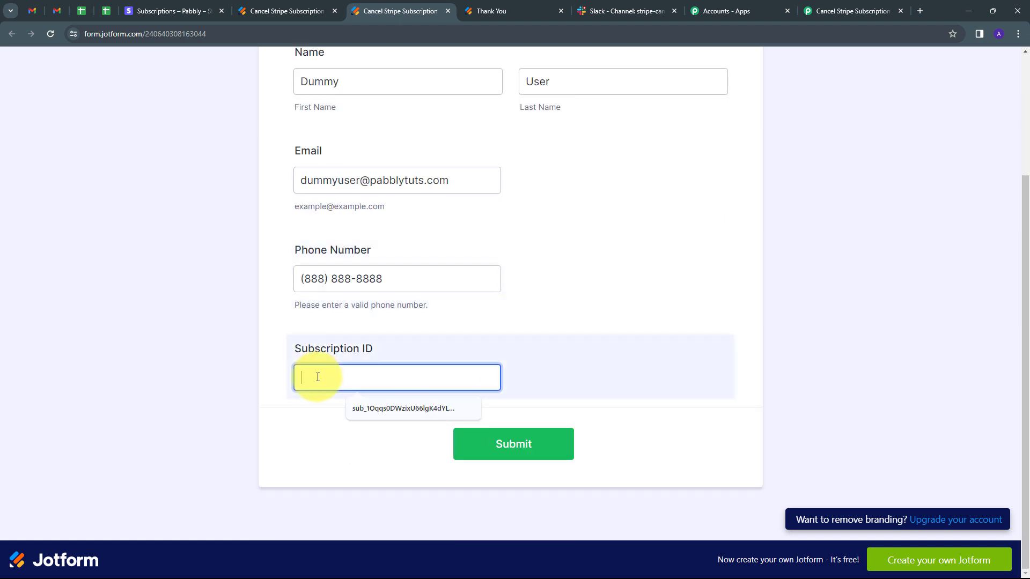
{"action": "type", "text": "sub_1Oqq71DWzixU66lgpnSs62hL"}
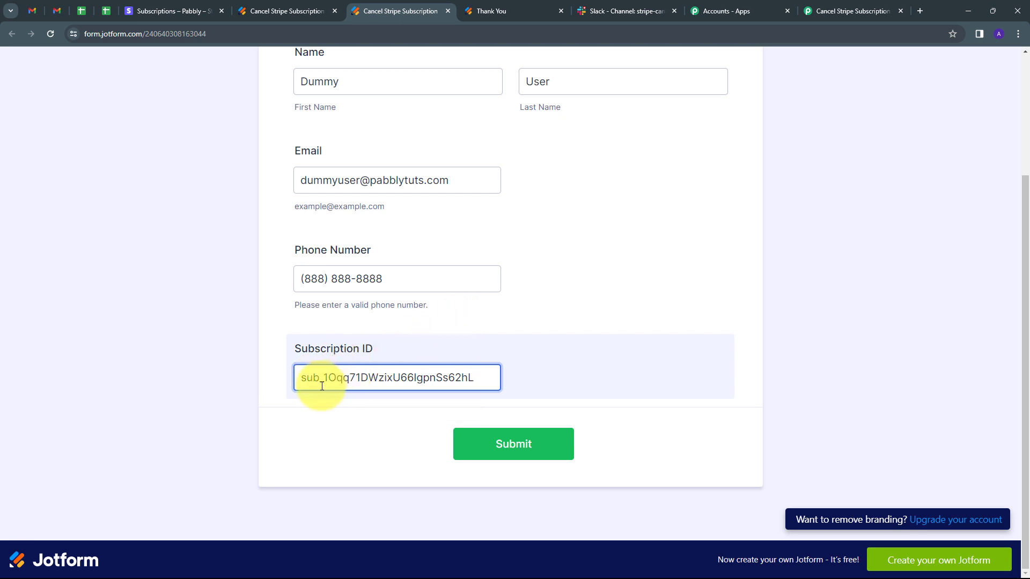
{"action": "left_click", "coordinate": [486, 445]}
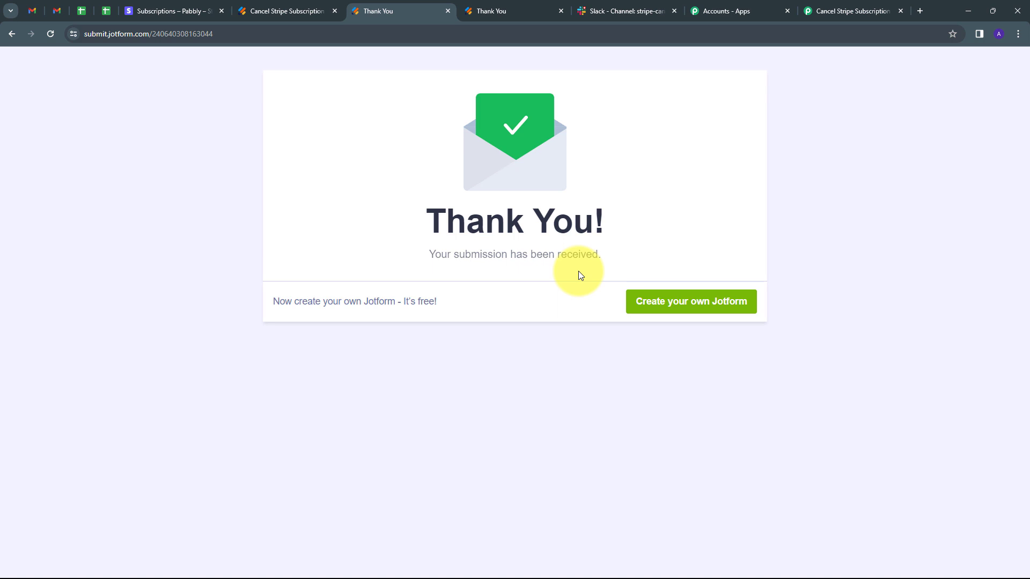
- Check the Stripe subscriptions list and Slack's stripe-cancelled-subscription channel for the effect of the form submission
{"action": "left_click", "coordinate": [166, 6]}
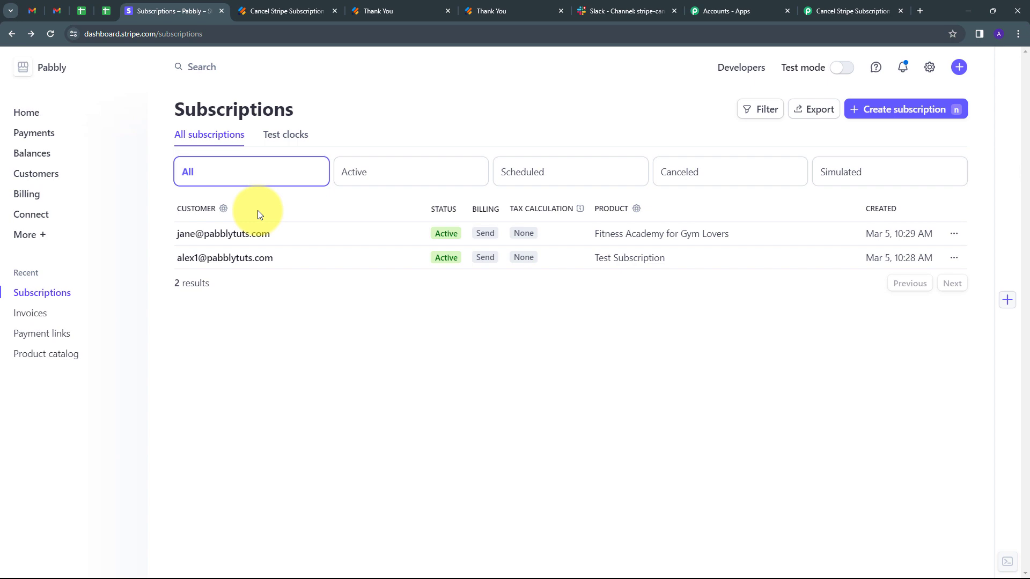
{"action": "left_click", "coordinate": [601, 9]}
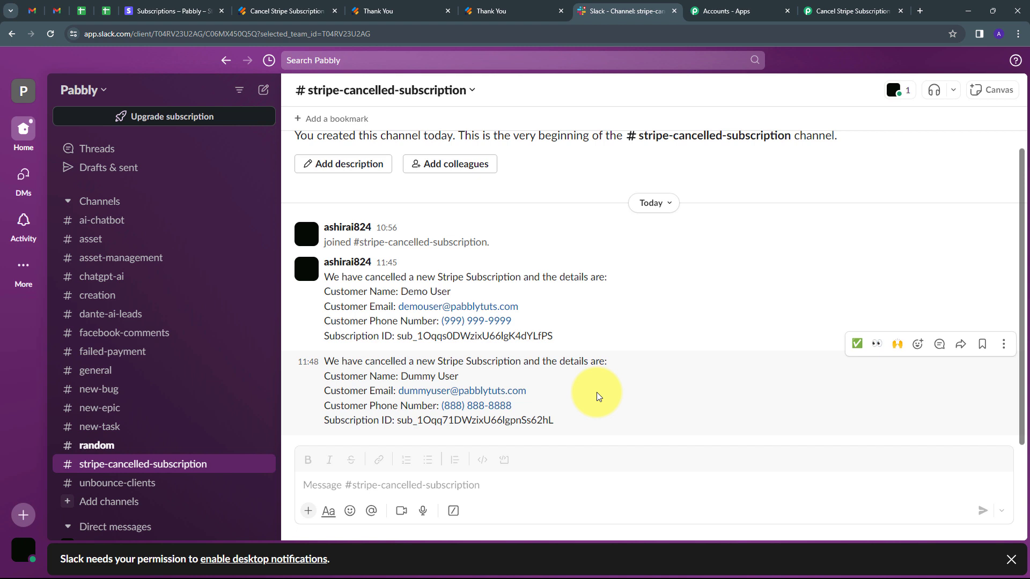
- Return to the Pabbly Connect workflow and review its Webhook trigger, Stripe cancellation and Slack message steps
{"action": "left_click", "coordinate": [816, 11]}
{"action": "scroll", "coordinate": [574, 202], "scroll_direction": "up", "scroll_amount": 15}
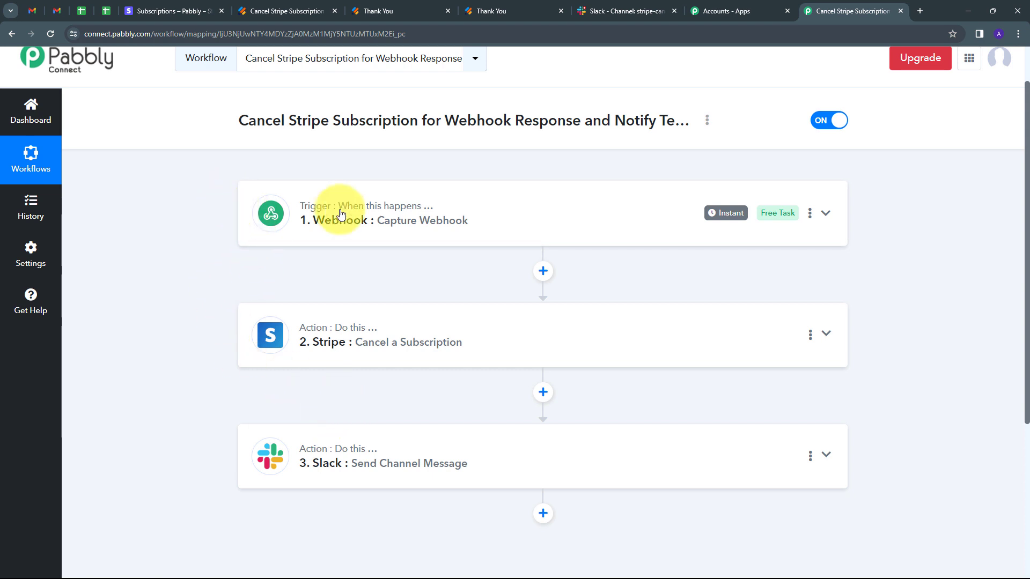
{"action": "mouse_move", "coordinate": [303, 213]}
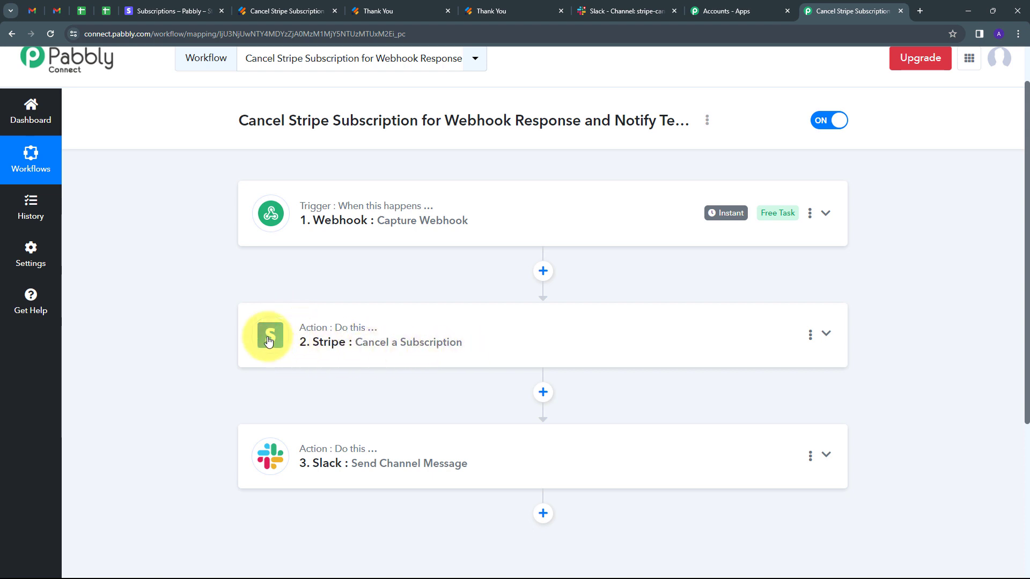
{"action": "scroll", "coordinate": [252, 333], "scroll_direction": "down", "scroll_amount": 2}
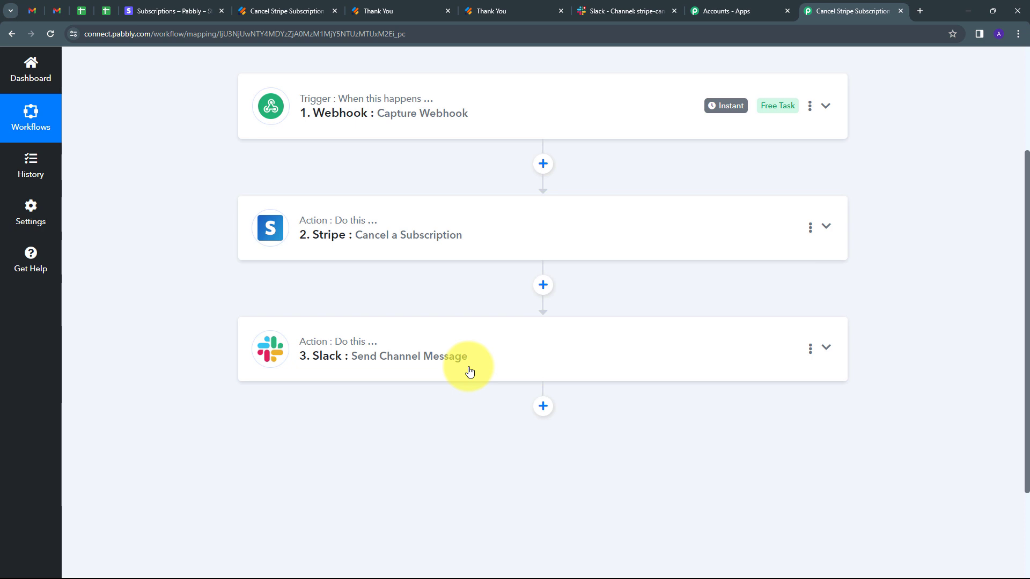
{"action": "scroll", "coordinate": [469, 369], "scroll_direction": "up", "scroll_amount": 3}
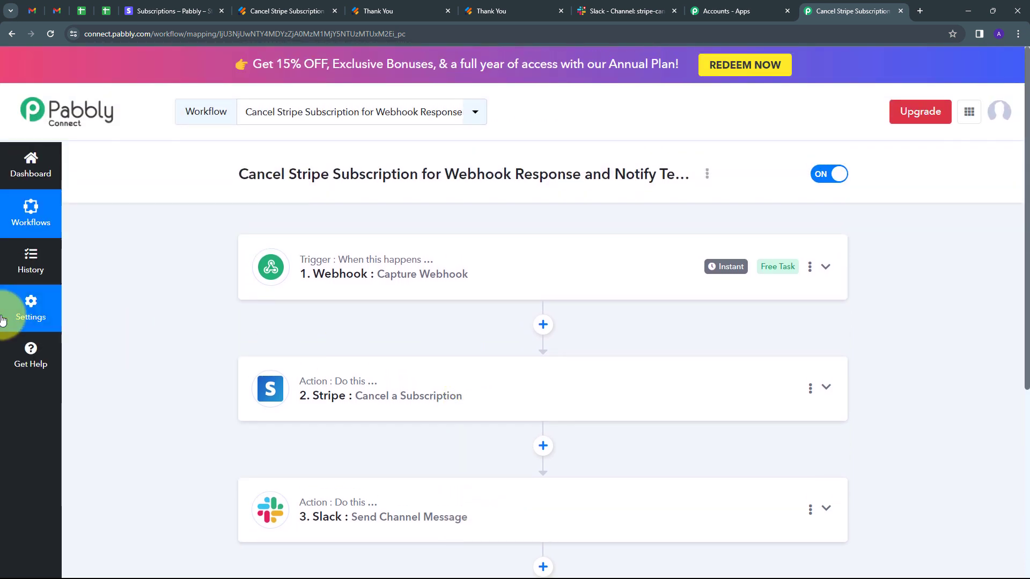